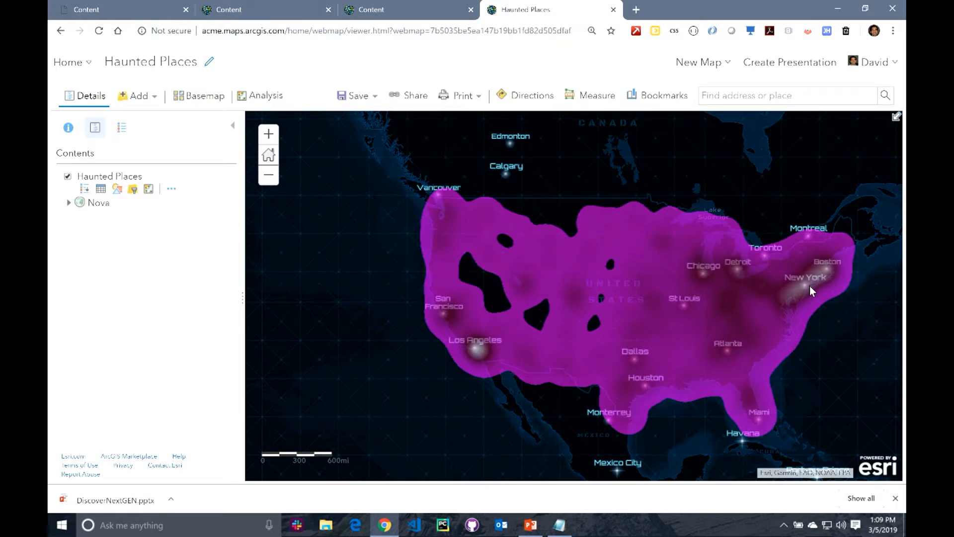
- Create a Web AppBuilder app titled Haunted Places from the web map, keeping the haunted tag and the map's sharing settings
click(417, 99)
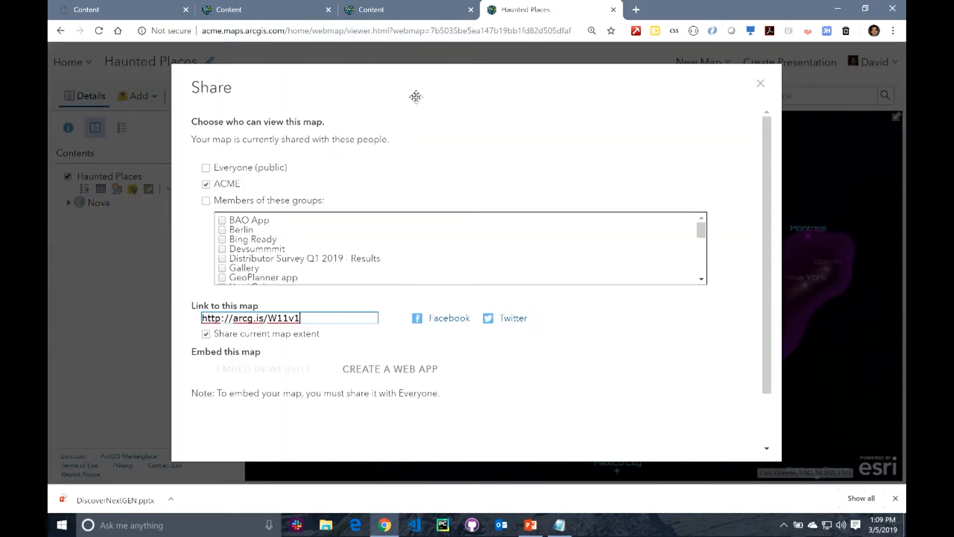
click(416, 368)
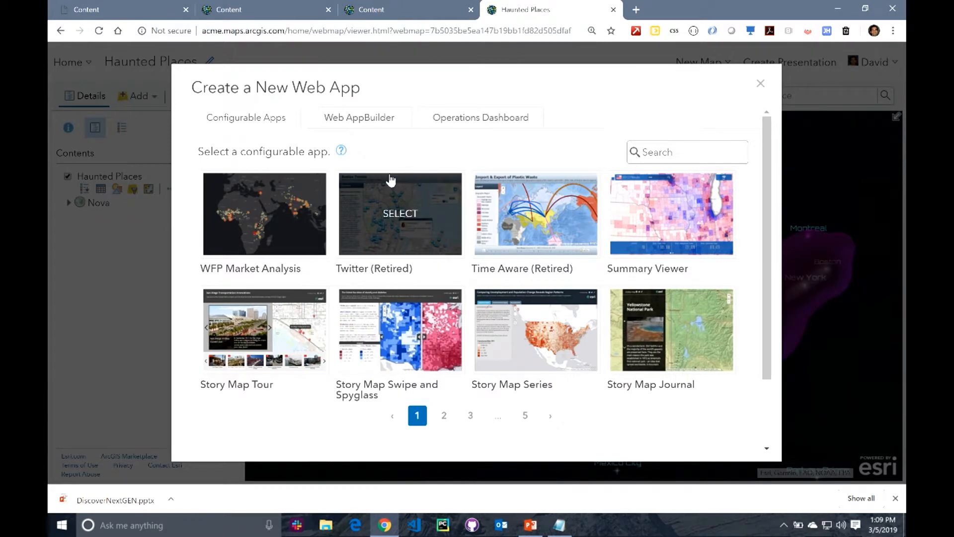
click(379, 123)
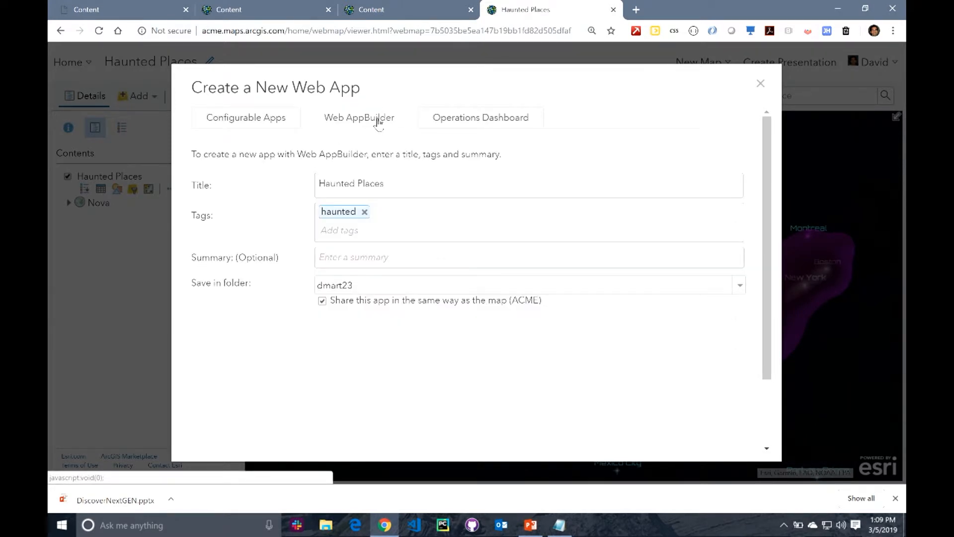
scroll(578, 367, down, 2)
click(622, 428)
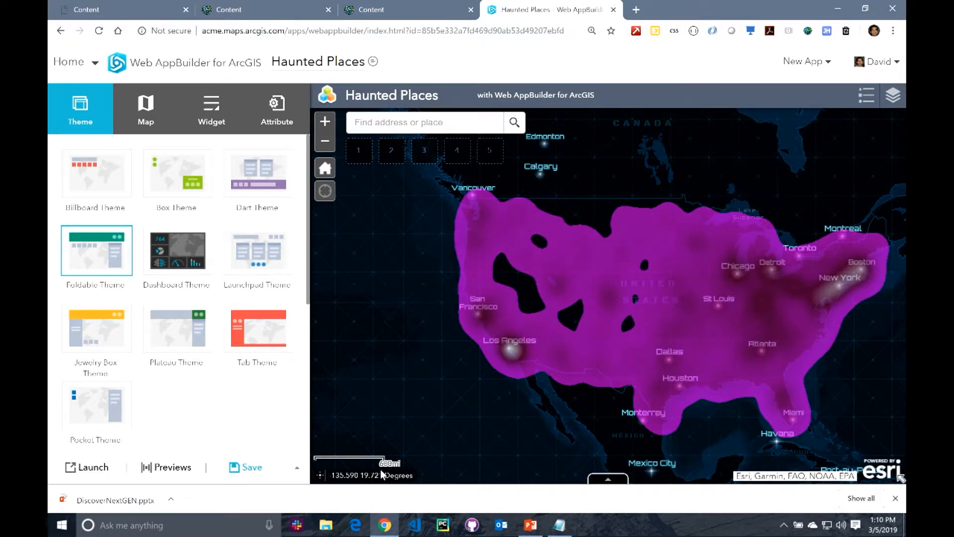
- Apply the Billboard Theme to the app and set its initial extent to the current map view
click(110, 192)
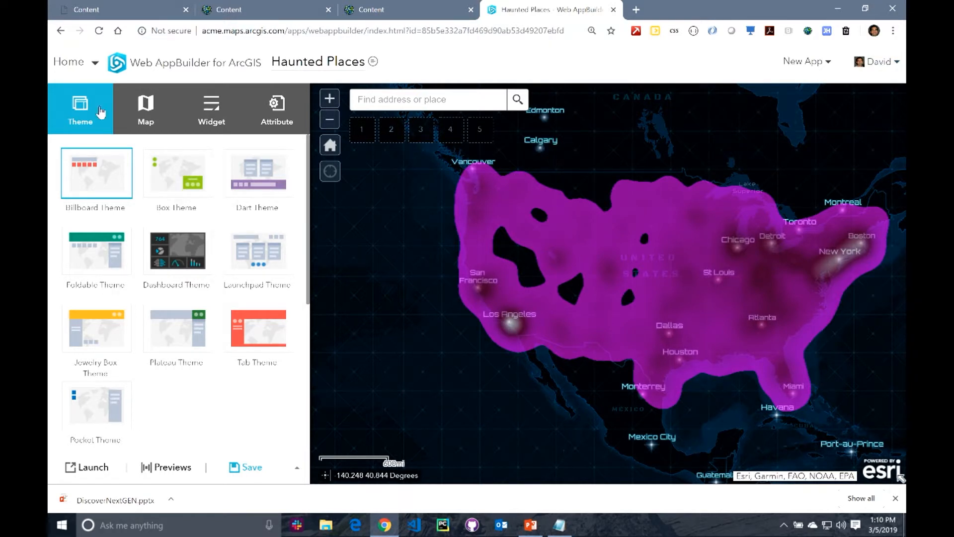
click(132, 108)
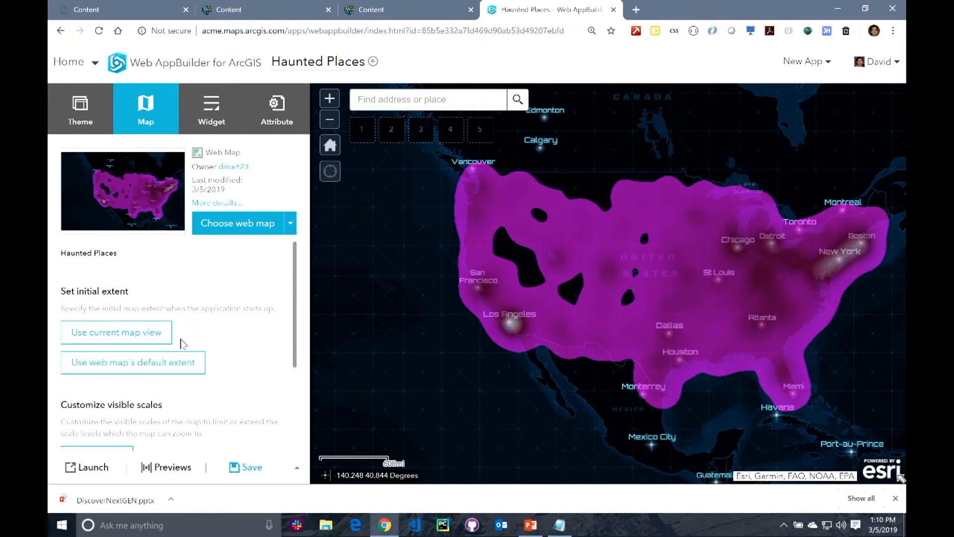
click(158, 342)
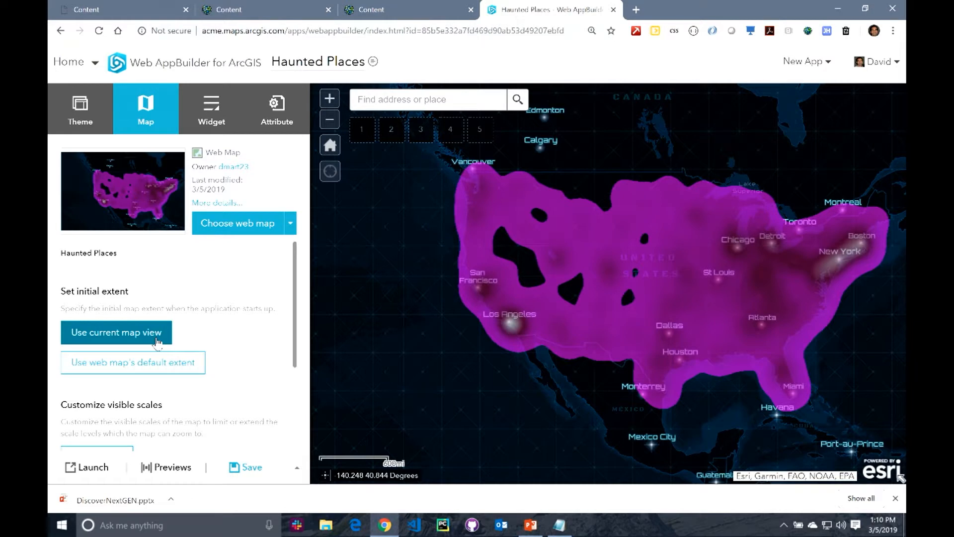
scroll(239, 361, down, 3)
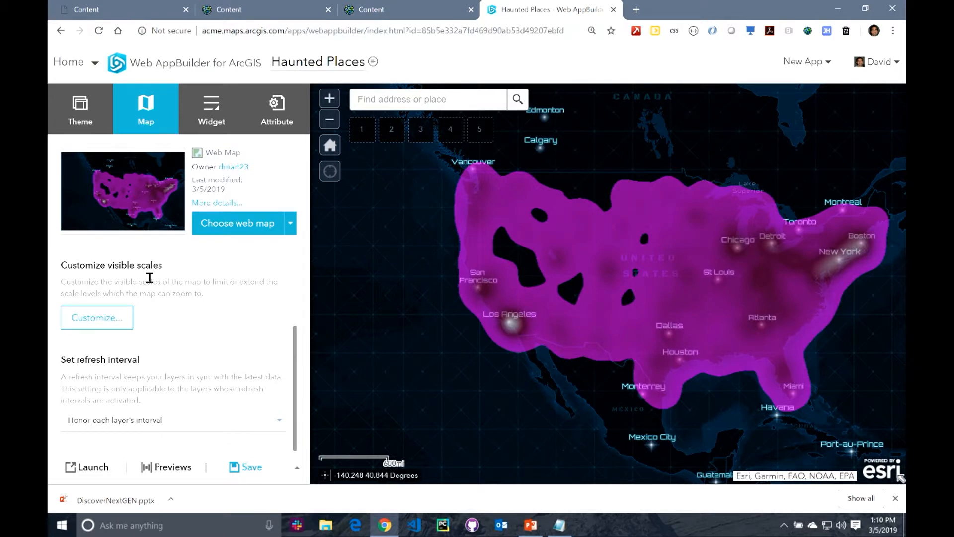
scroll(149, 278, up, 2)
scroll(149, 278, down, 2)
scroll(149, 278, up, 3)
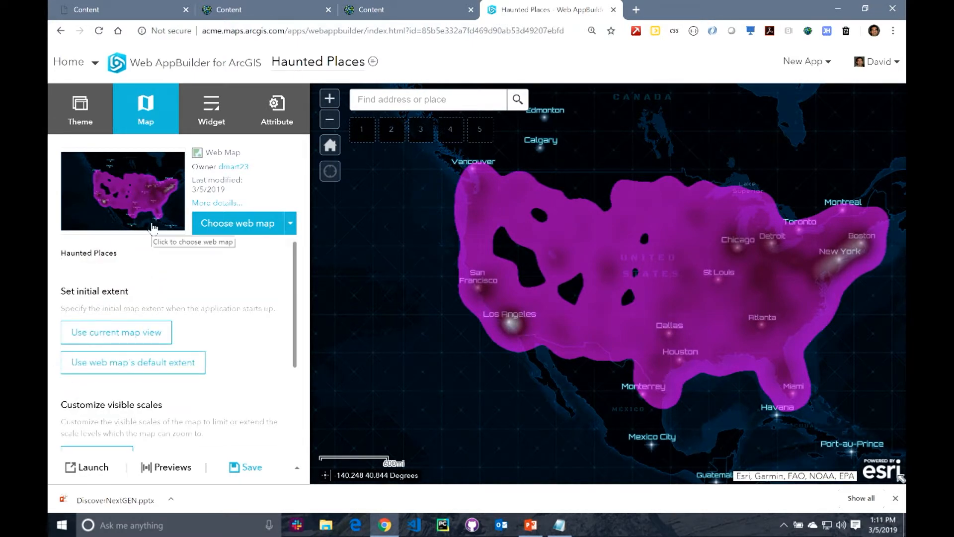
- Turn off the Coordinate, Home, My Location, Scalebar and Overview widgets in the app
click(211, 119)
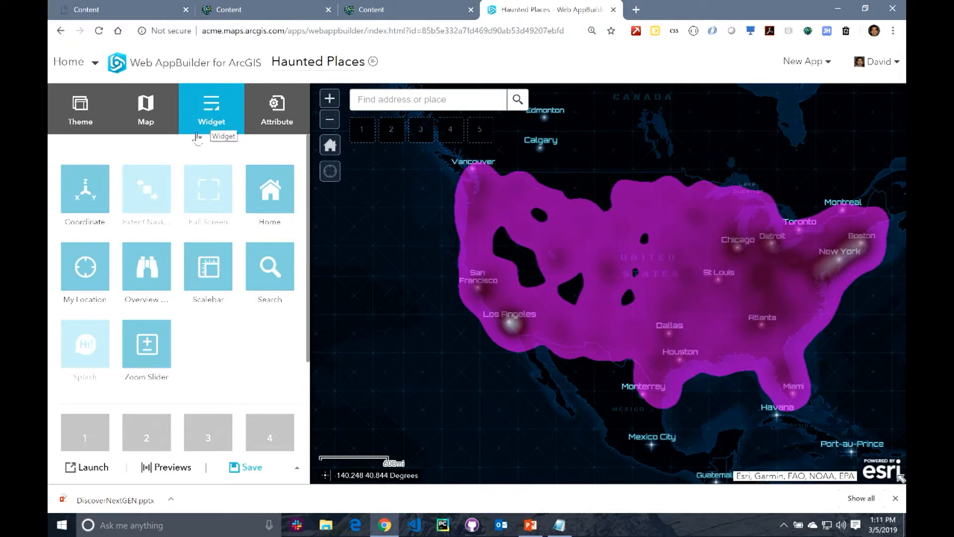
mouse_move(104, 186)
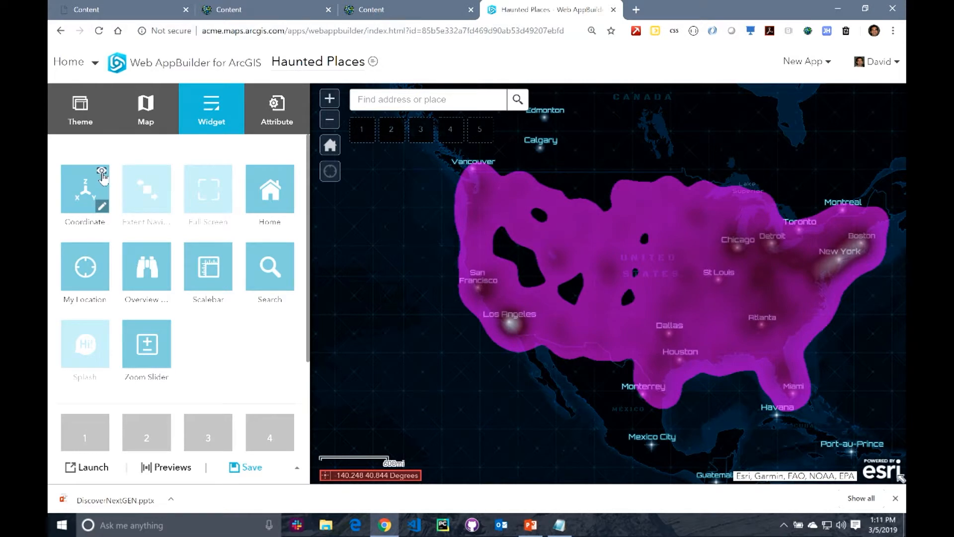
click(102, 172)
click(288, 173)
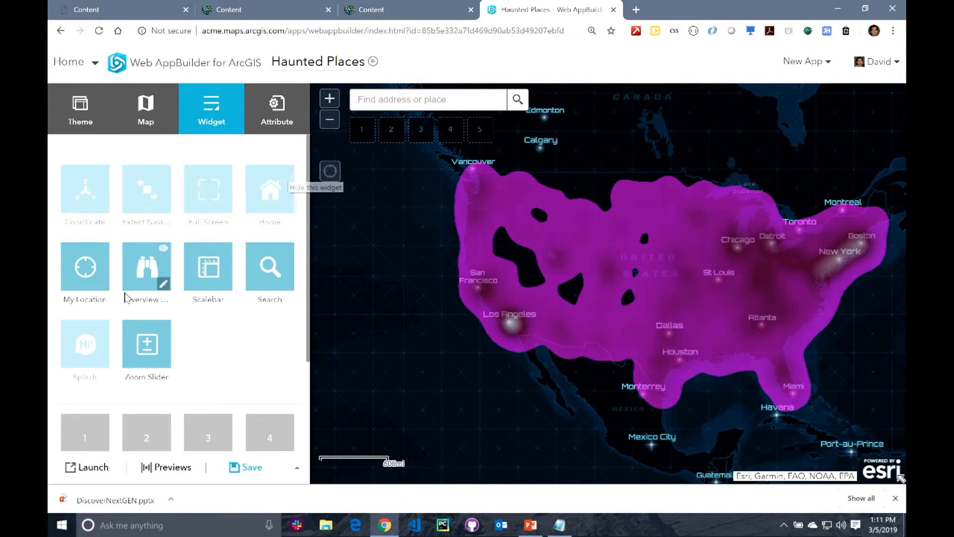
click(103, 249)
mouse_move(217, 275)
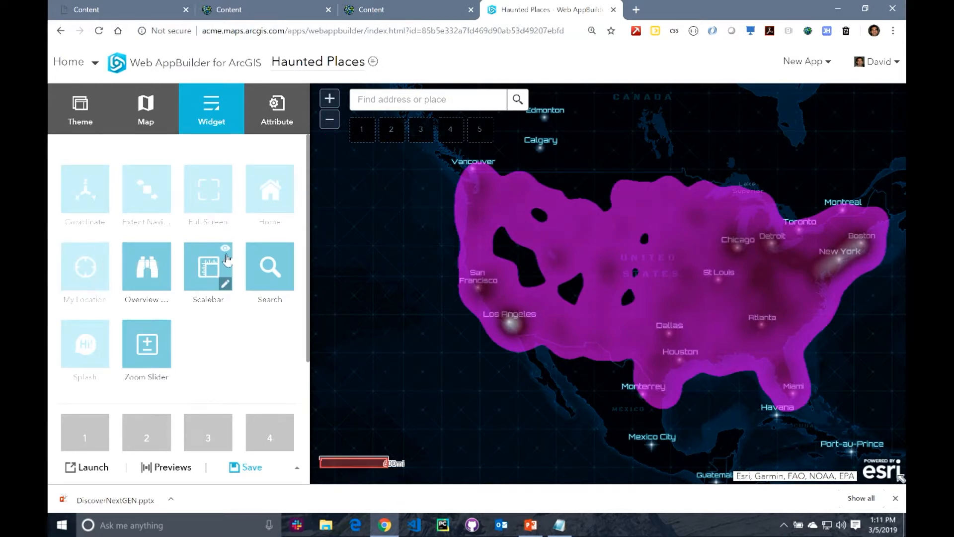
click(225, 247)
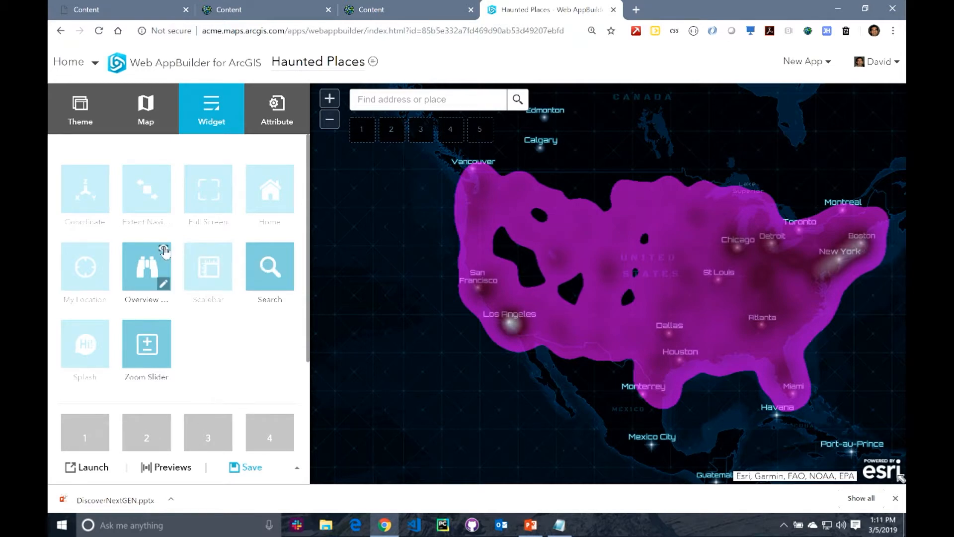
click(164, 249)
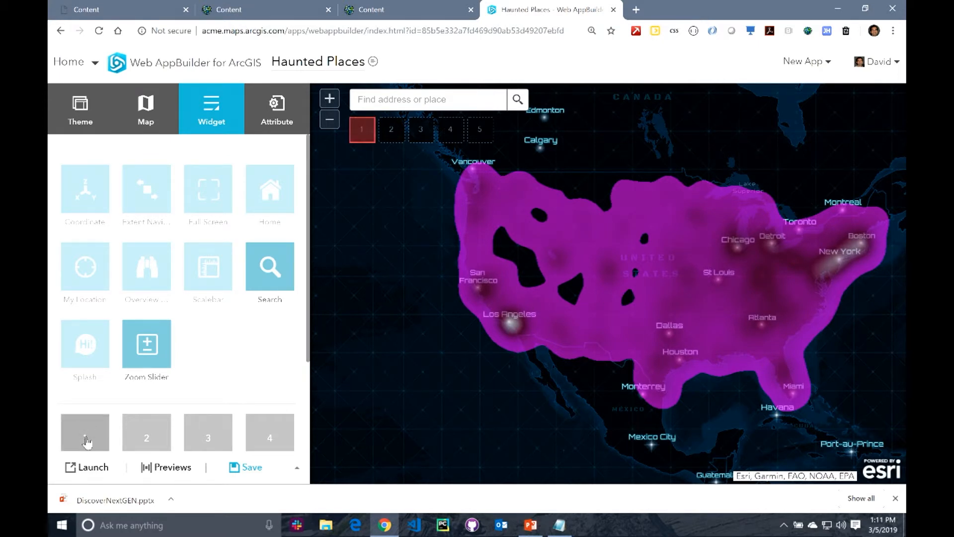
- Add the Share widget to the first placeholder, enabling use of the organization's URL when sharing the app publicly
click(85, 436)
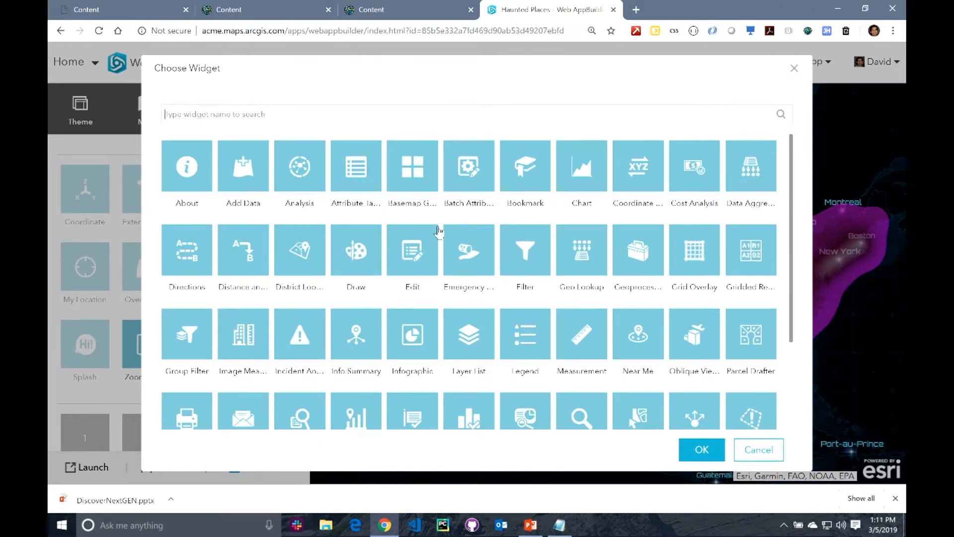
scroll(439, 230, down, 3)
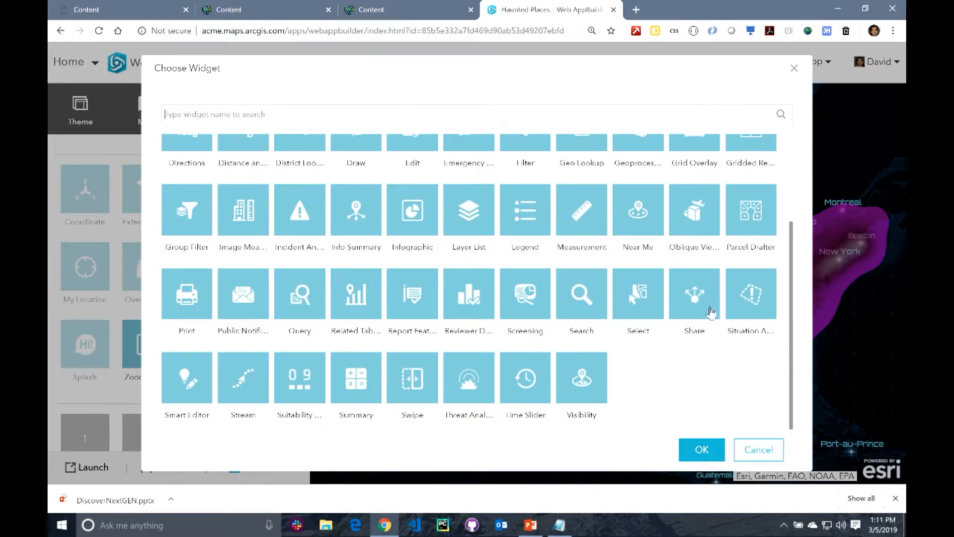
click(704, 311)
click(706, 451)
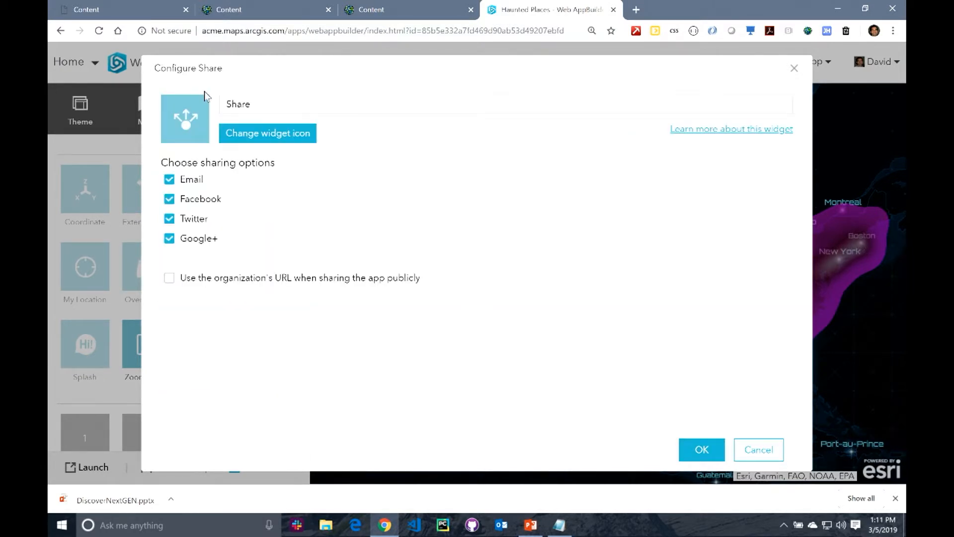
click(169, 278)
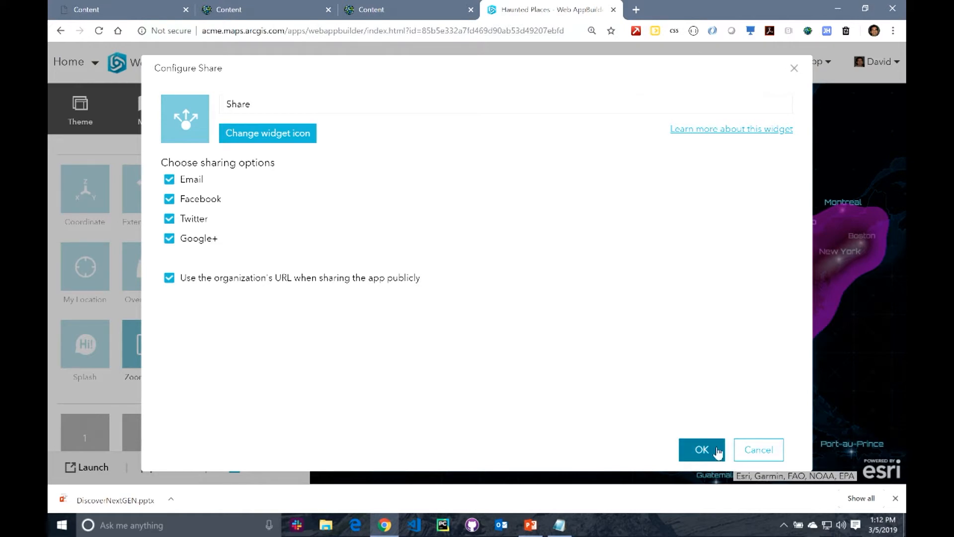
click(718, 450)
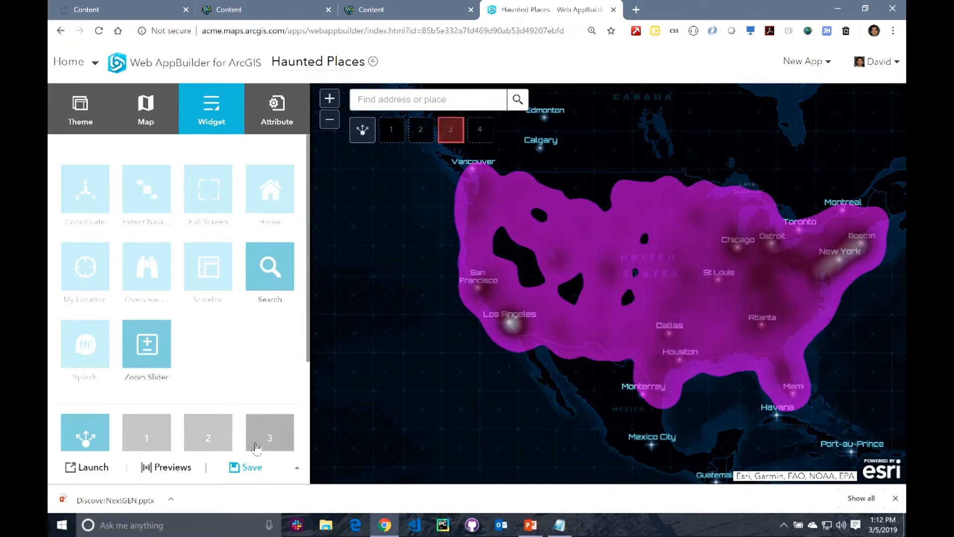
- Preview the app on mobile device sizes and save it
click(168, 466)
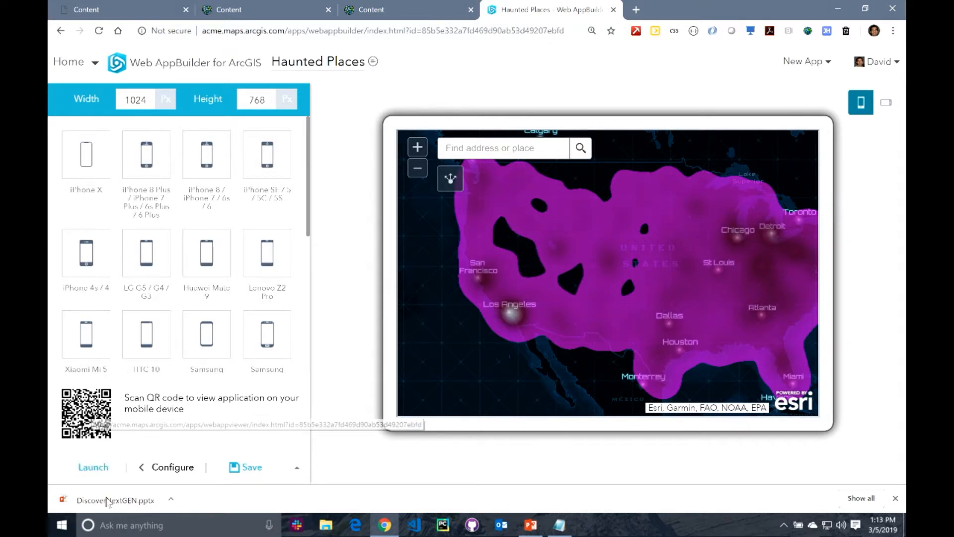
click(243, 470)
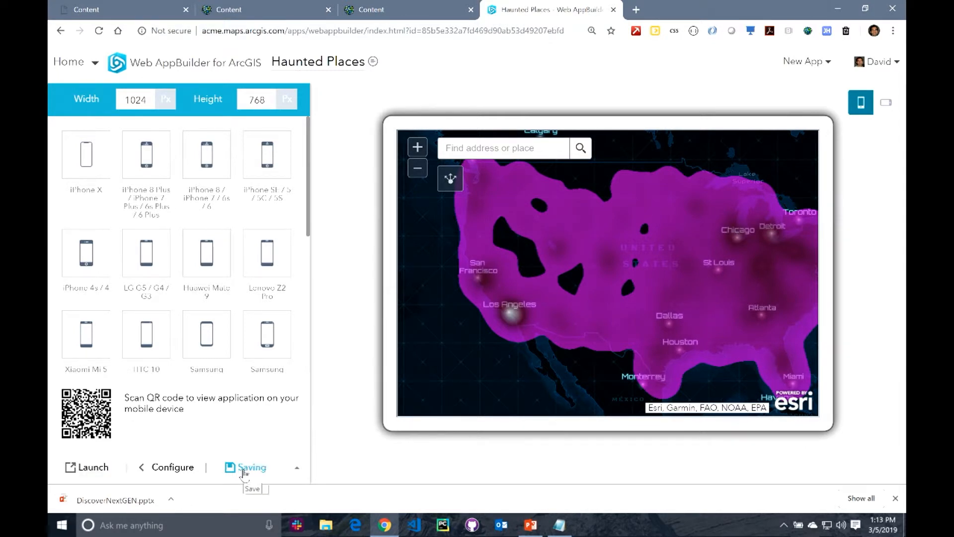
- Launch the Haunted Places app and select the website embed code in its Share widget
click(99, 467)
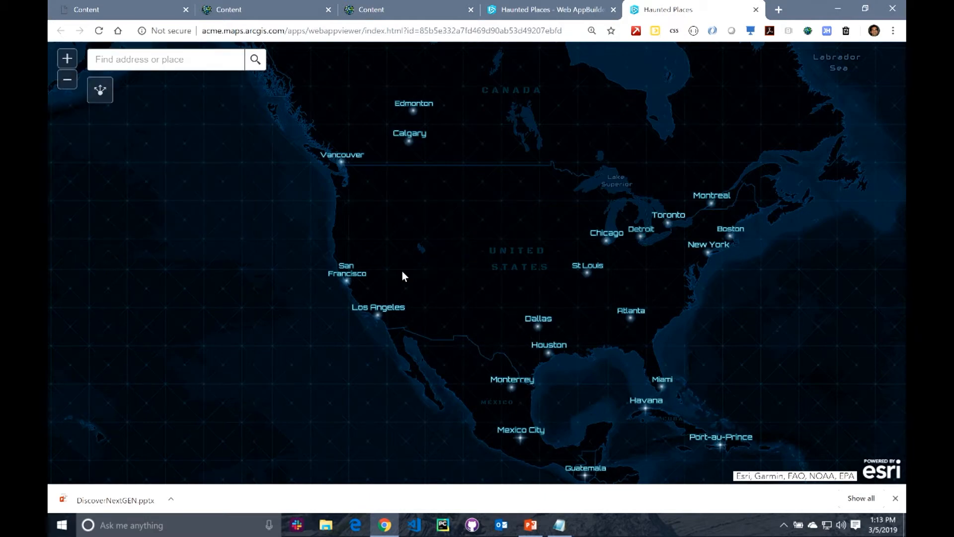
click(105, 101)
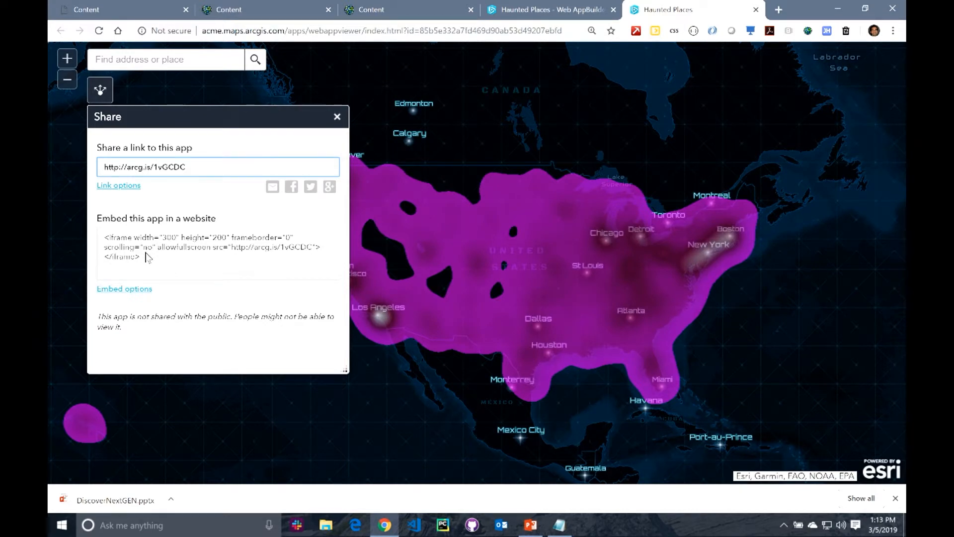
drag(147, 256, 99, 234)
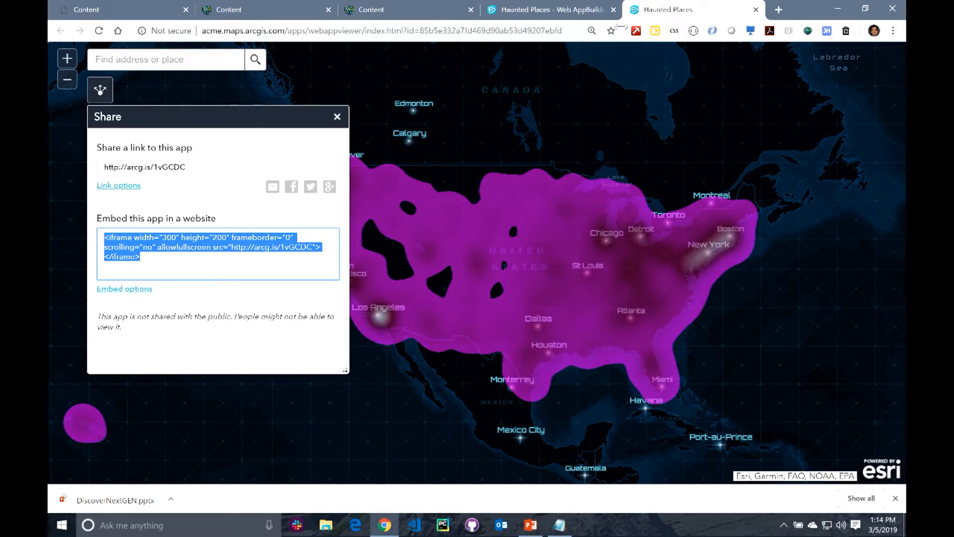
- Switch to PowerPoint, present from the "Creating an App" slide and advance to the widget count on the "2D widgets" slide
click(530, 525)
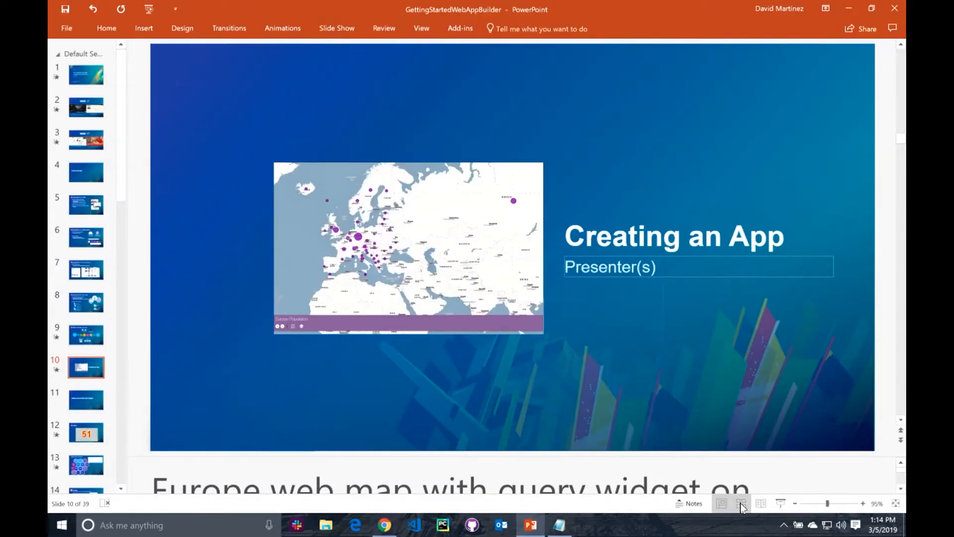
click(779, 504)
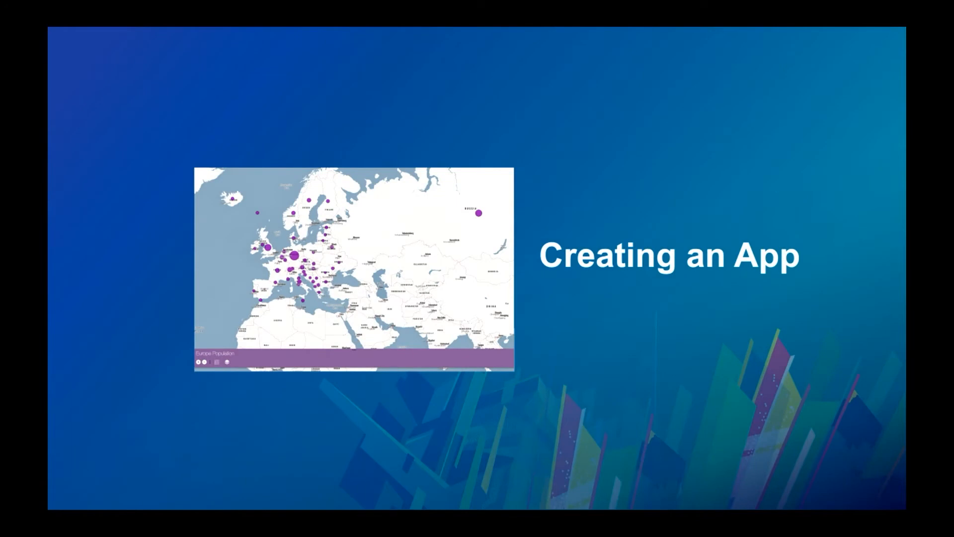
key(Right)
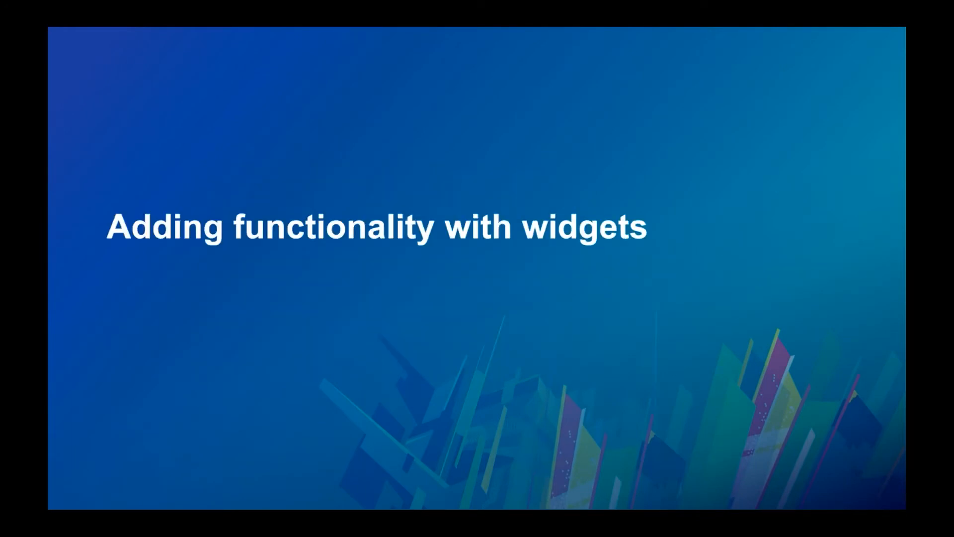
key(Right)
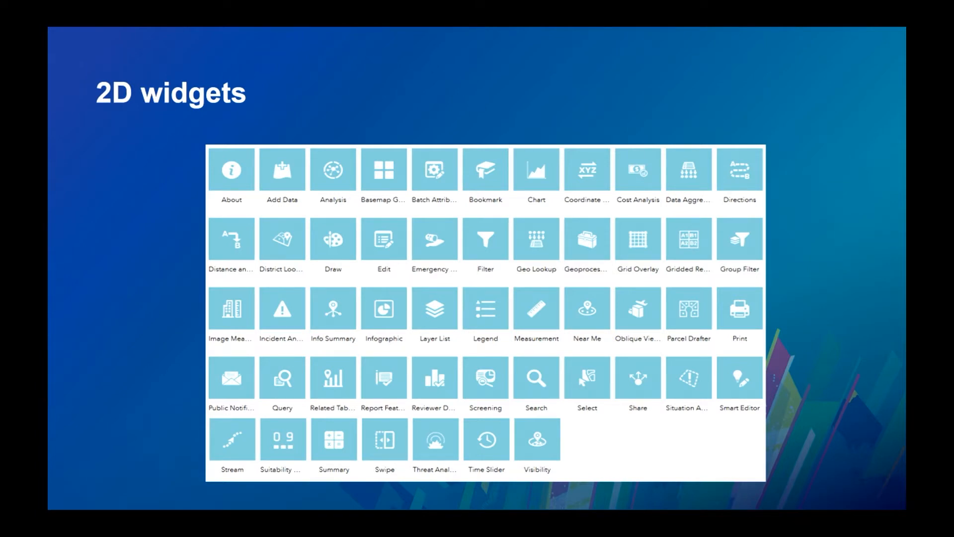
key(Right)
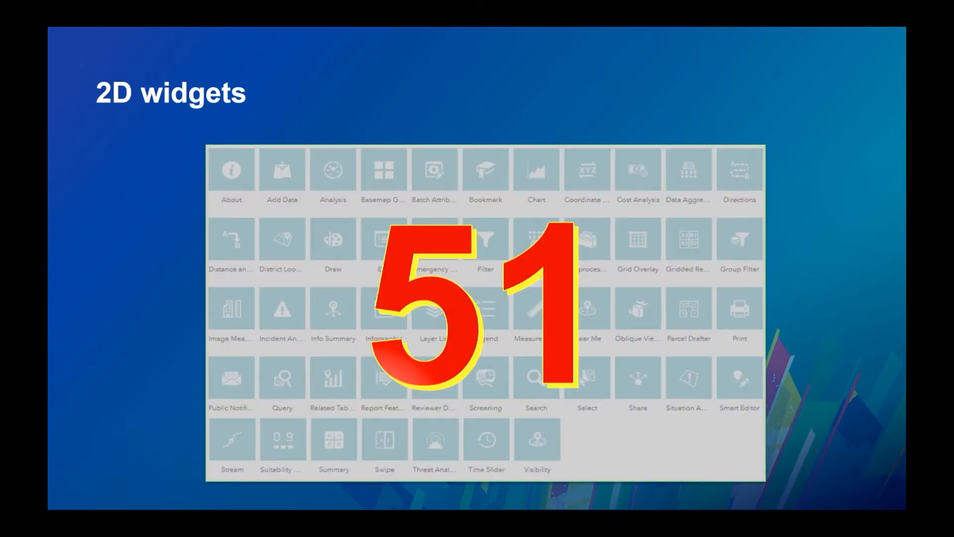
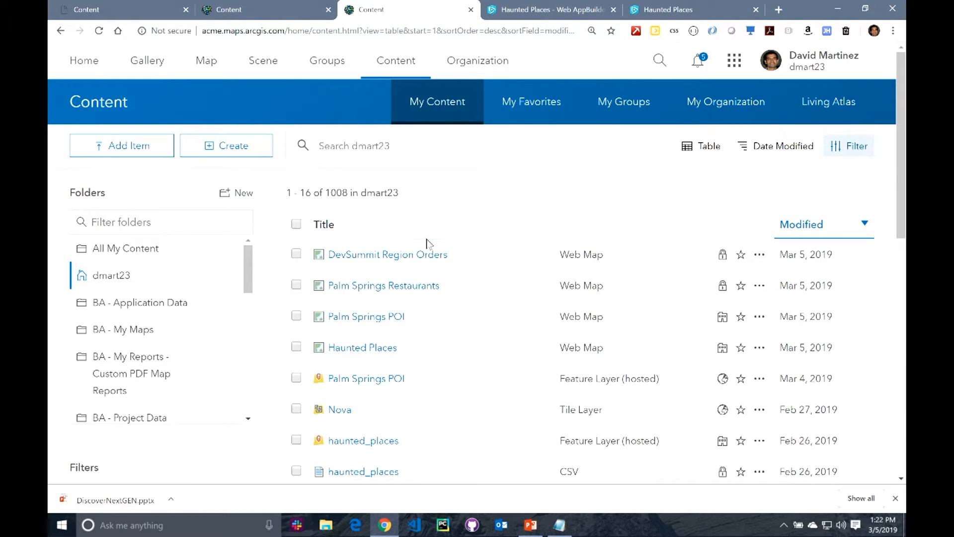
- Create a Web AppBuilder app from the Palm Springs Restaurants web map, keeping that title and the POI tag
click(417, 295)
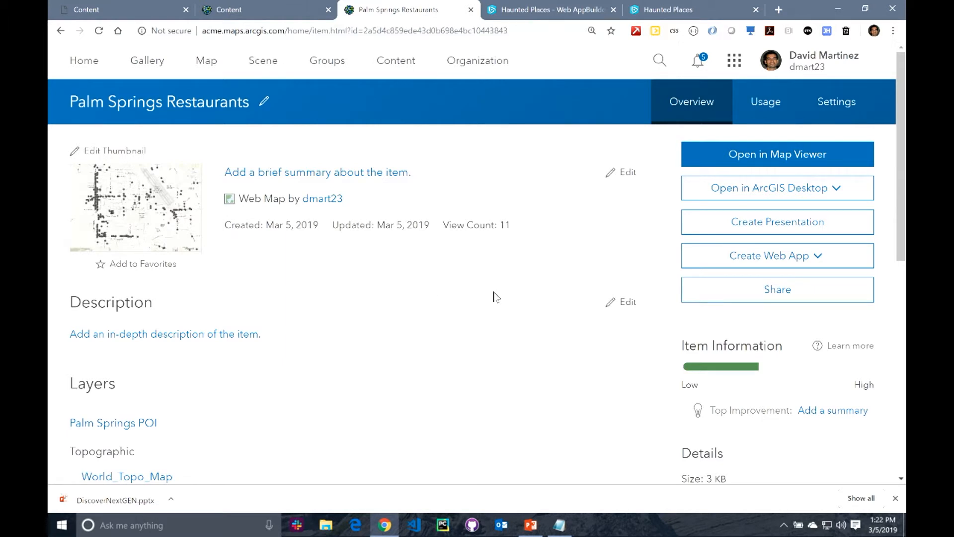
click(812, 263)
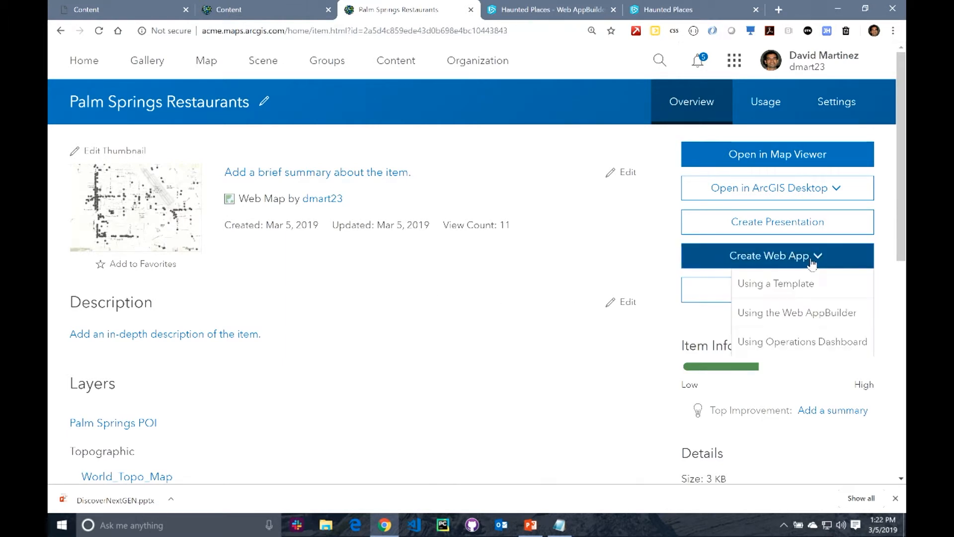
click(815, 318)
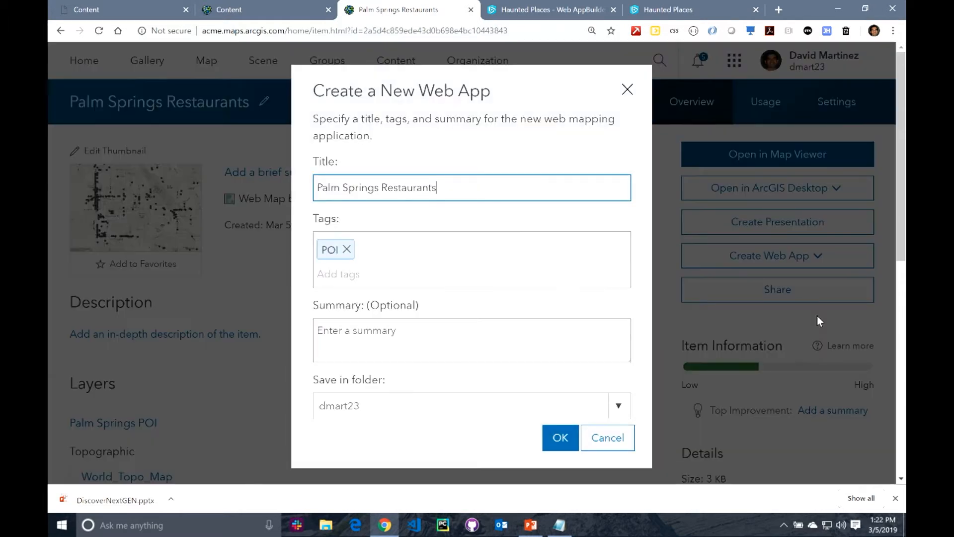
click(551, 438)
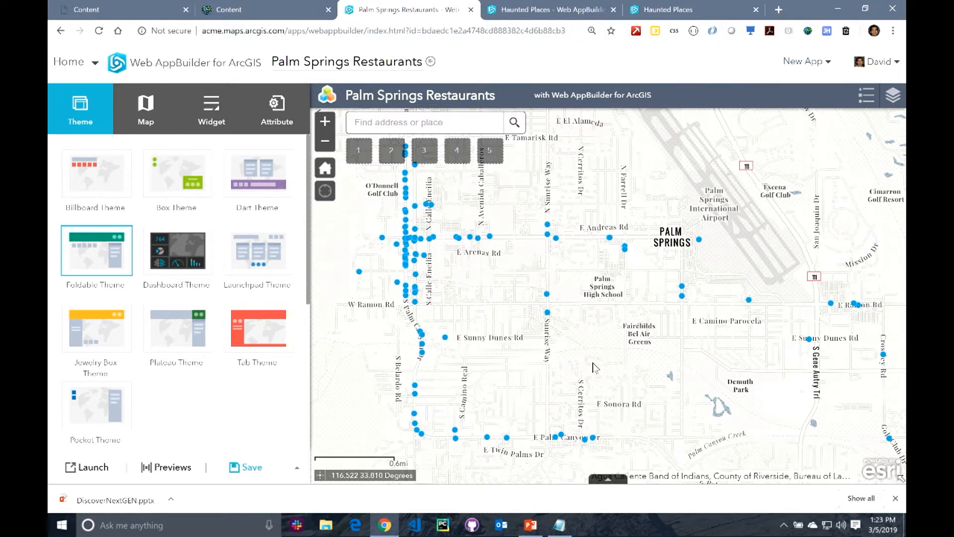
- Apply the Dart Theme to the app with the light blue style
click(276, 193)
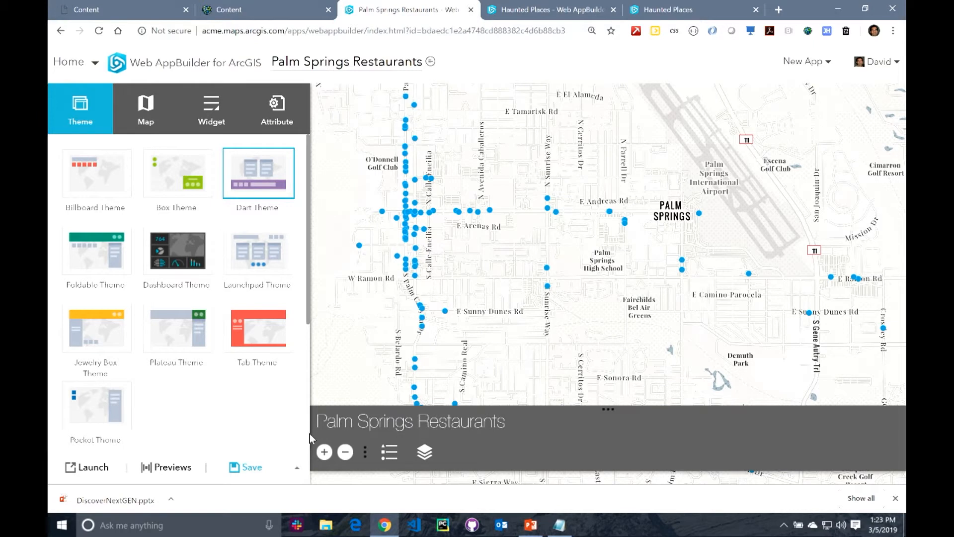
scroll(308, 441, down, 4)
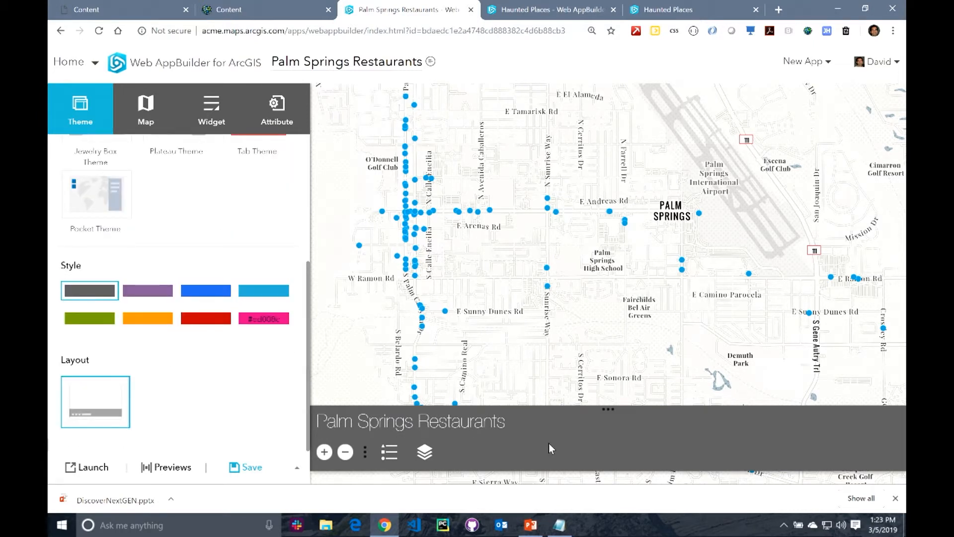
click(248, 320)
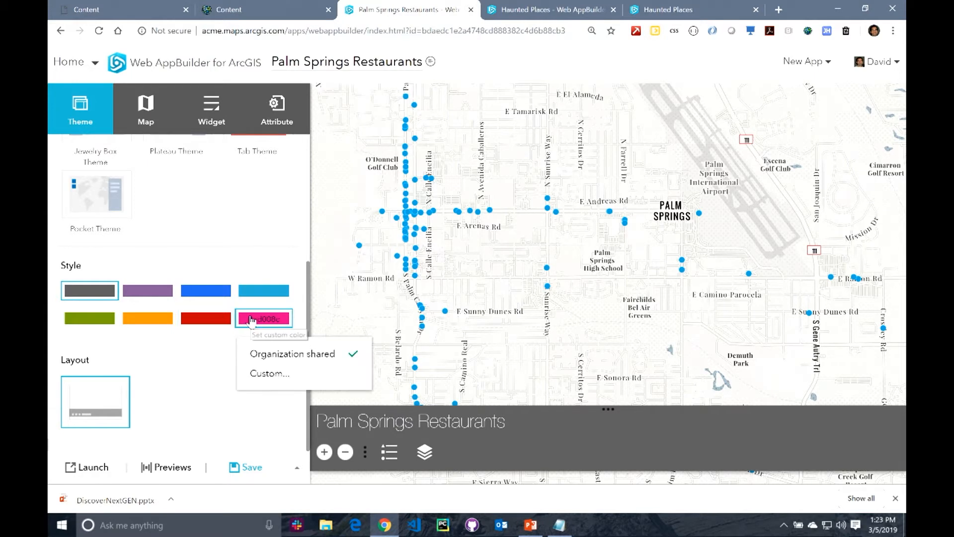
click(263, 293)
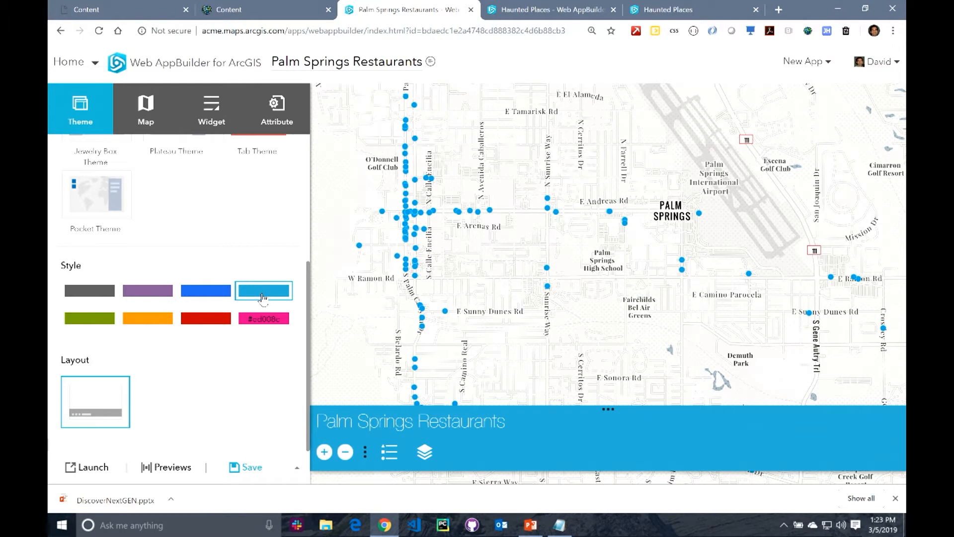
- Remove the Layer List and Legend widgets from the Dart Controller
click(220, 123)
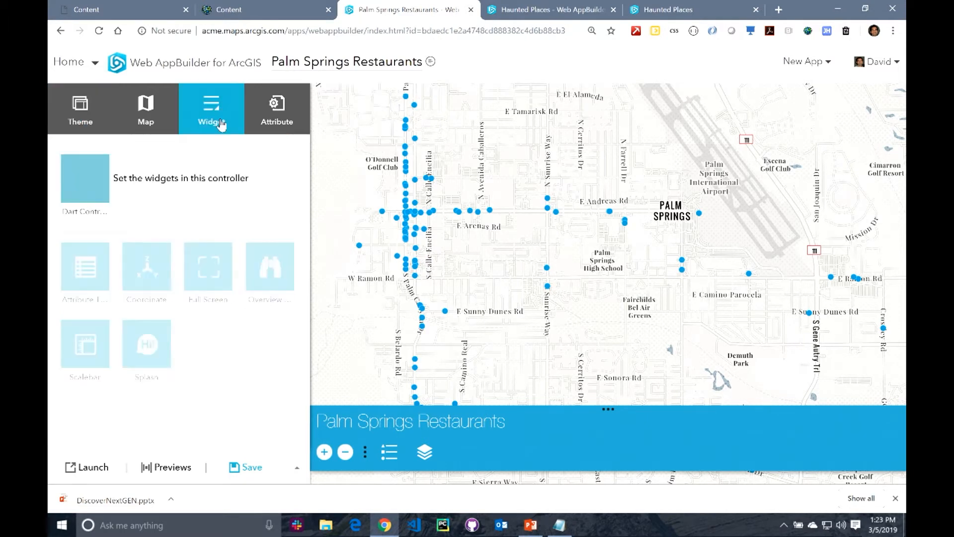
click(233, 180)
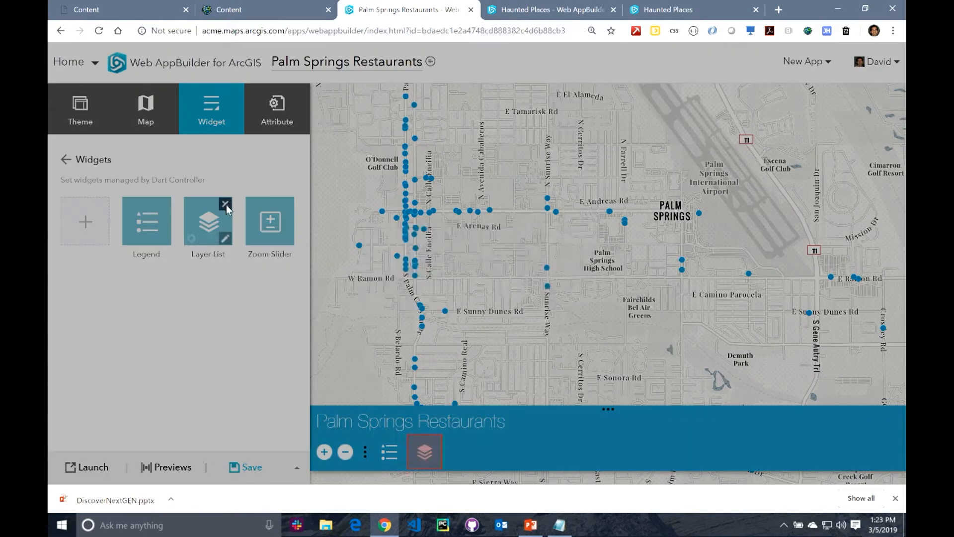
click(226, 204)
click(481, 281)
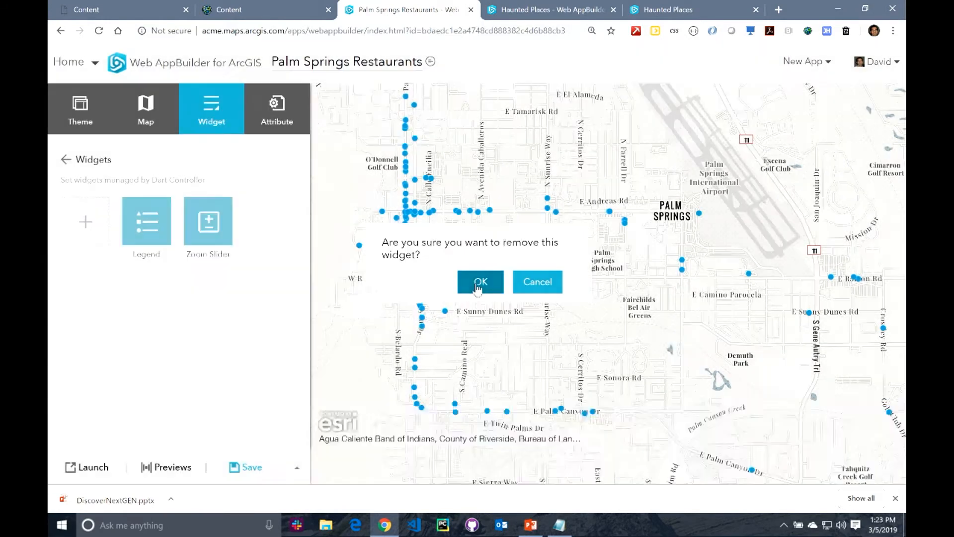
click(163, 206)
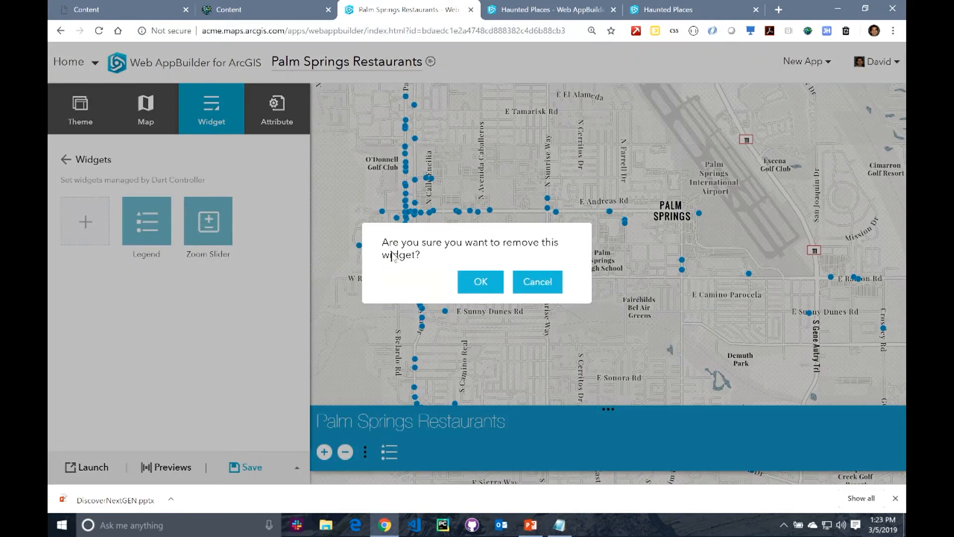
click(476, 281)
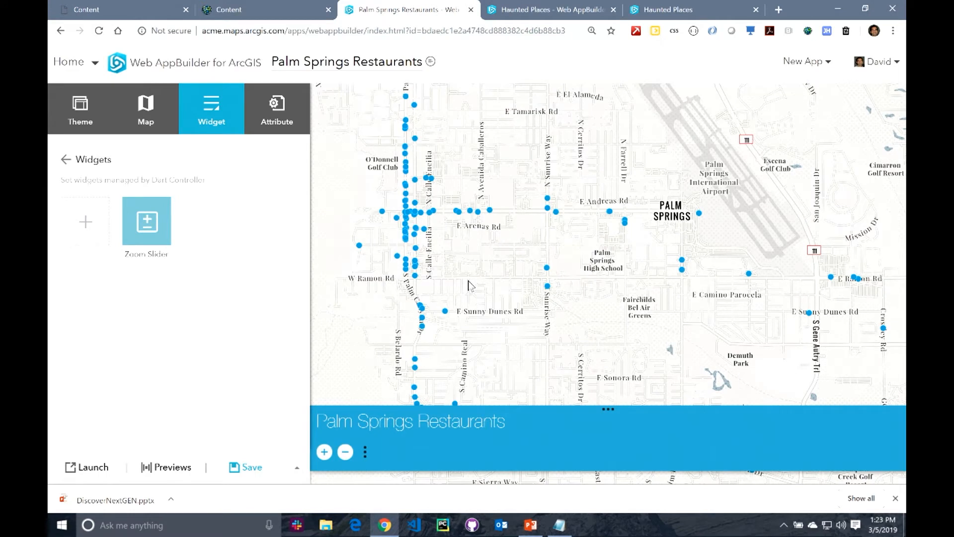
- Add a Filter widget with a new filter on the Palm Springs POI layer, labelled "Palm Springs Restaurants"
click(87, 219)
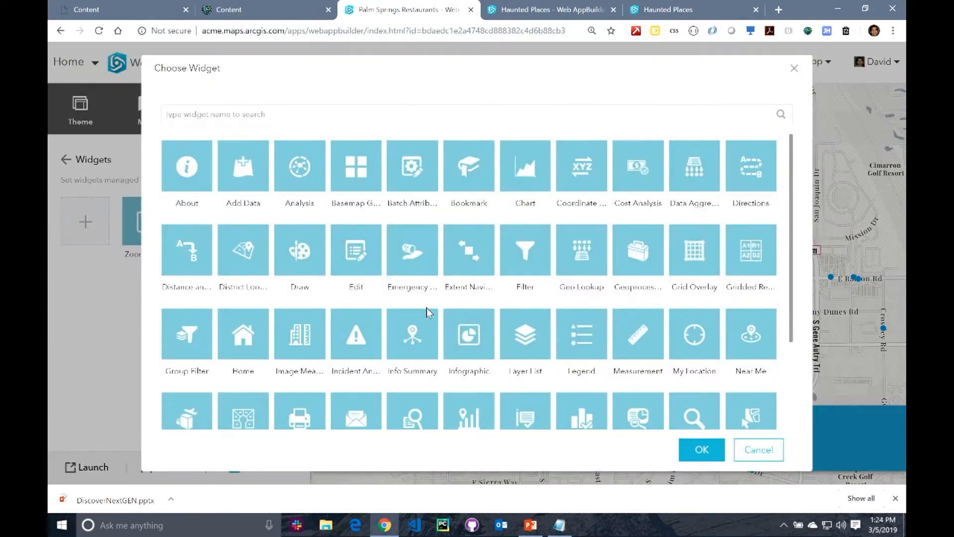
click(521, 263)
click(697, 449)
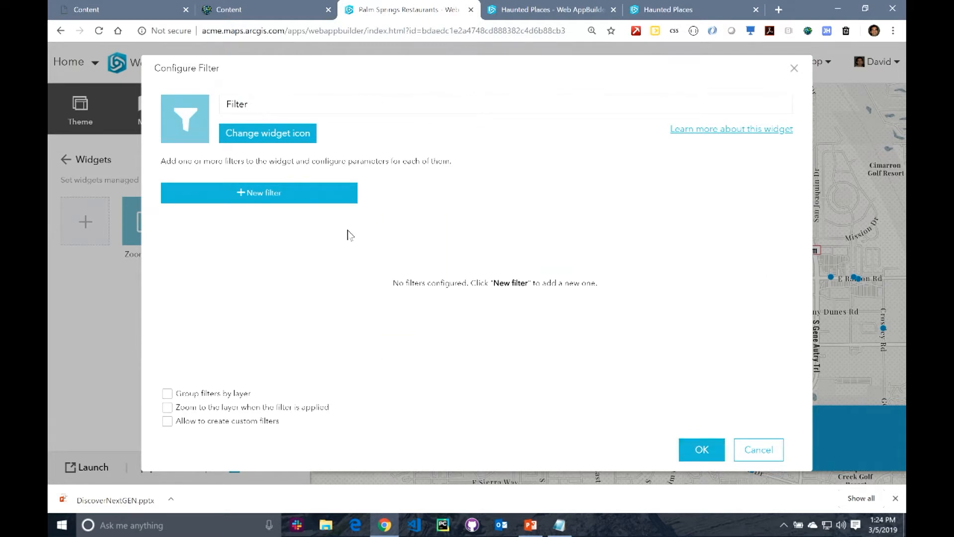
click(326, 197)
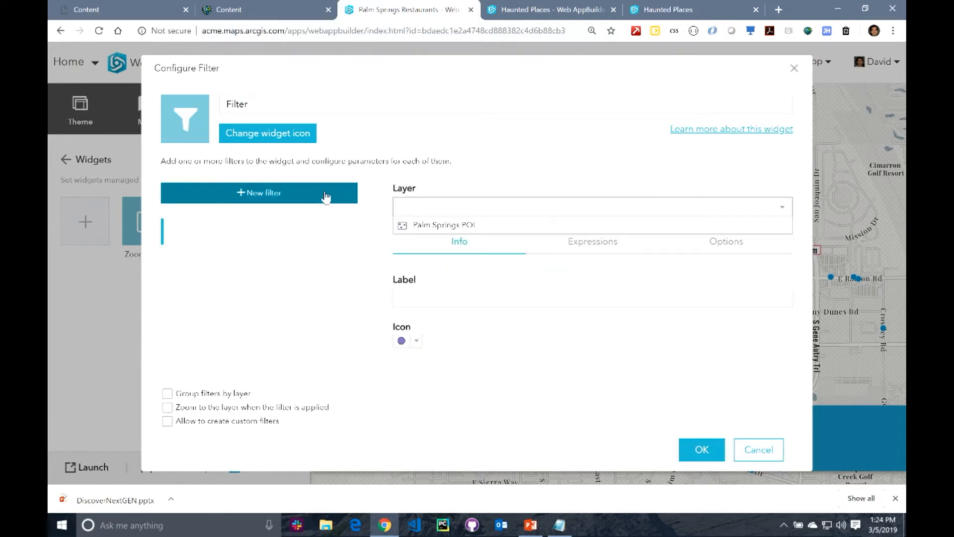
click(443, 230)
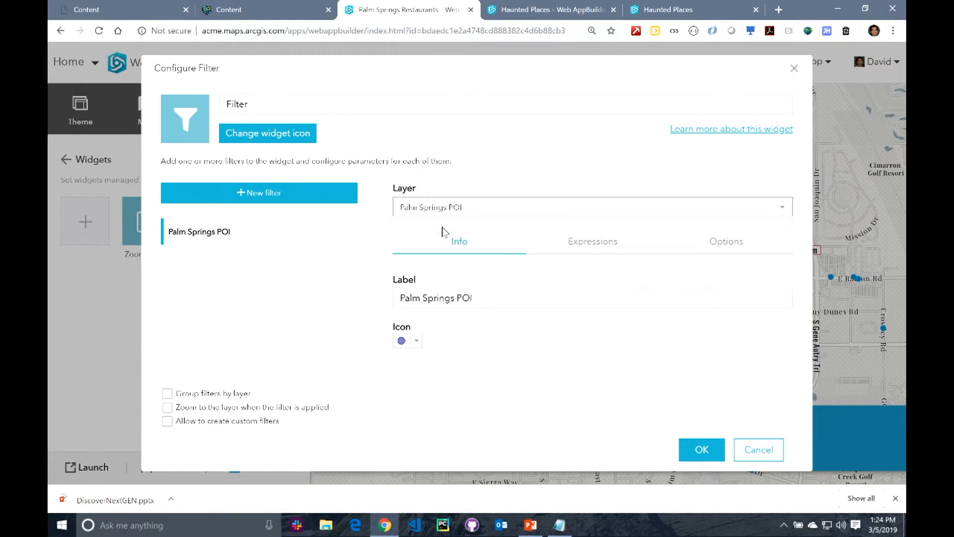
drag(498, 298, 465, 298)
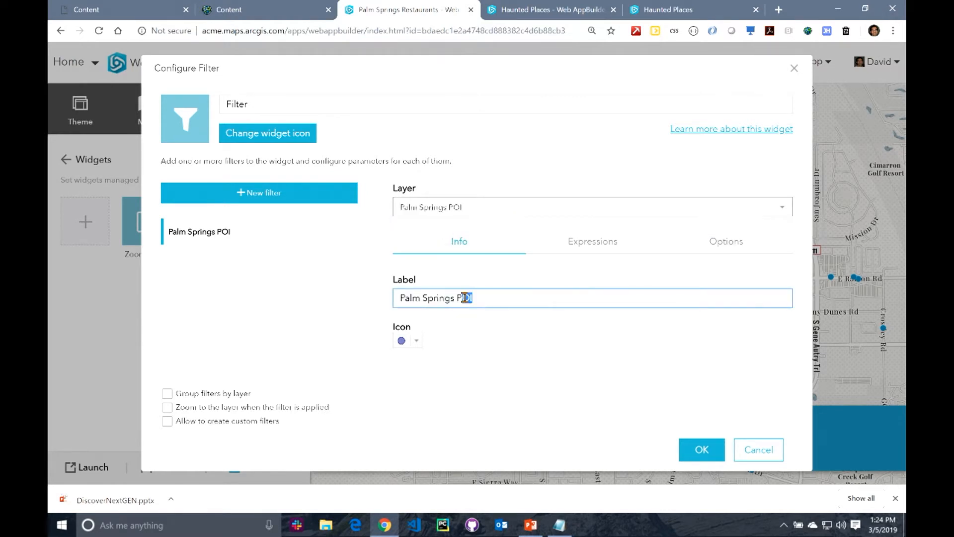
key(BackSpace)
key(BackSpace)
text(Restaurants)
- Set the filter's icon to the blue fork-and-knife symbol from the Points of Interest set
click(417, 341)
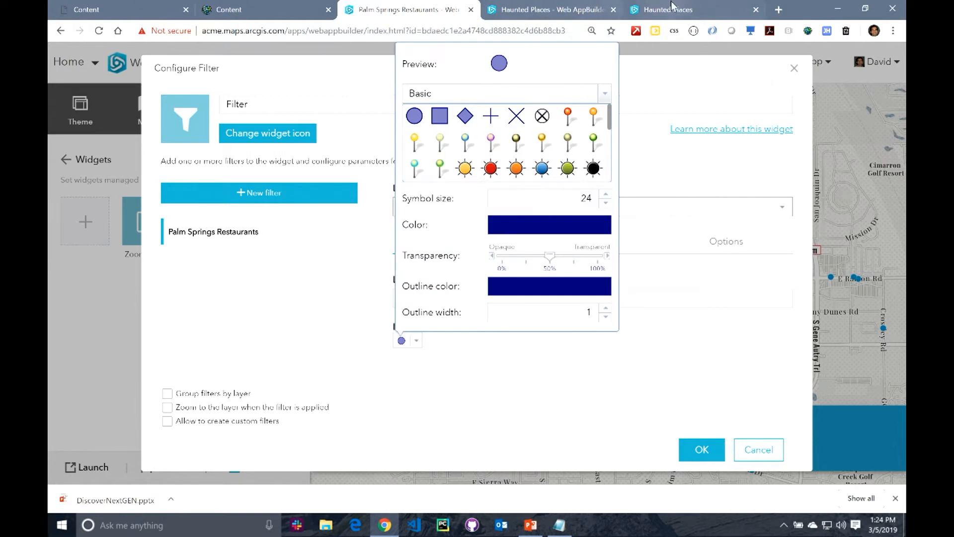
click(604, 93)
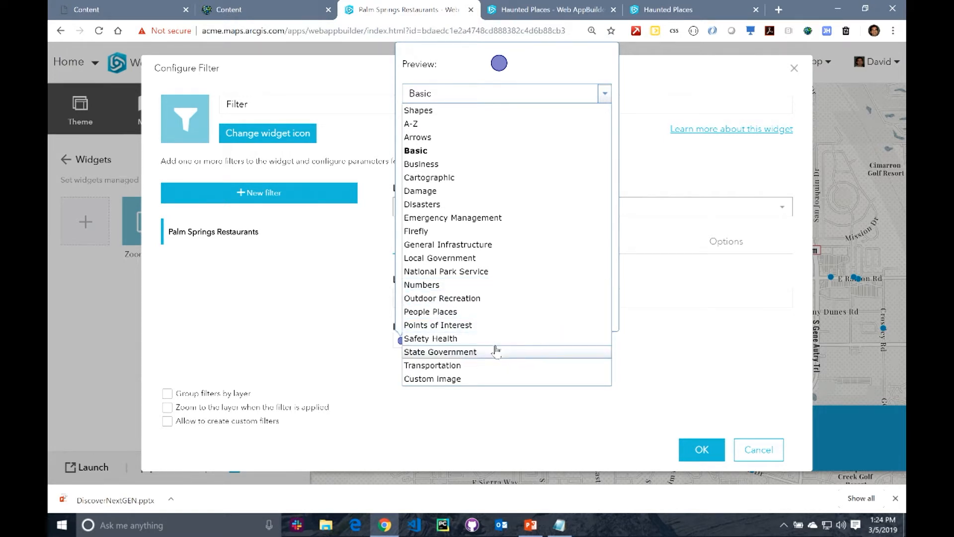
click(488, 327)
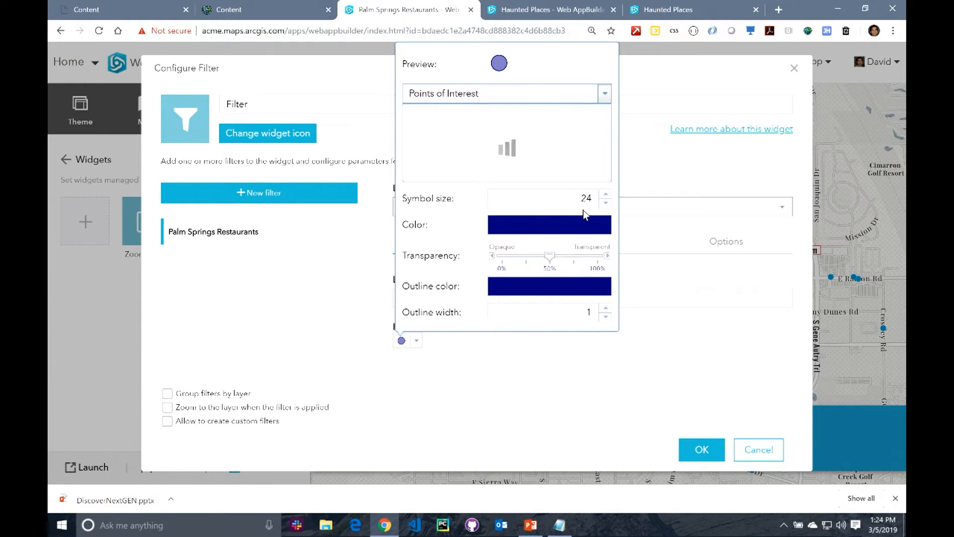
scroll(573, 148, down, 1)
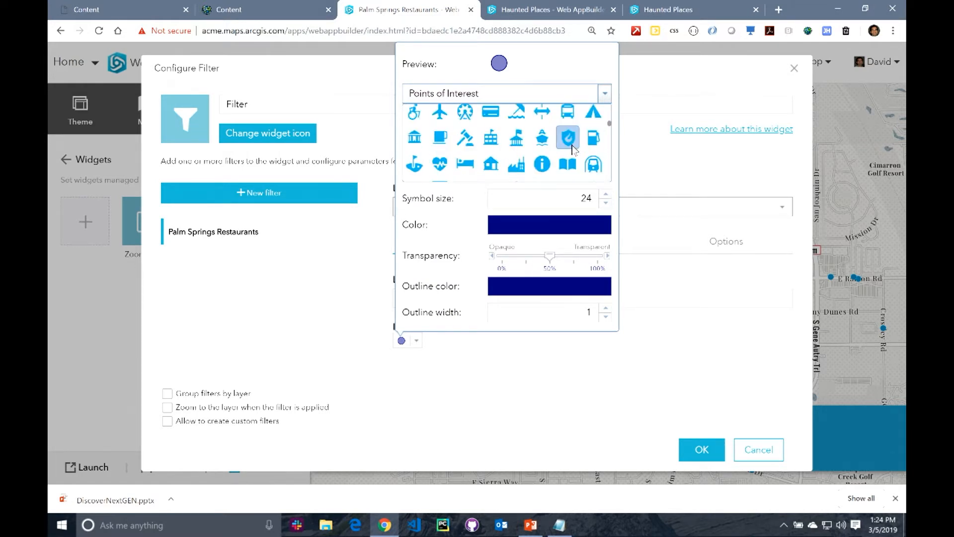
scroll(573, 149, up, 1)
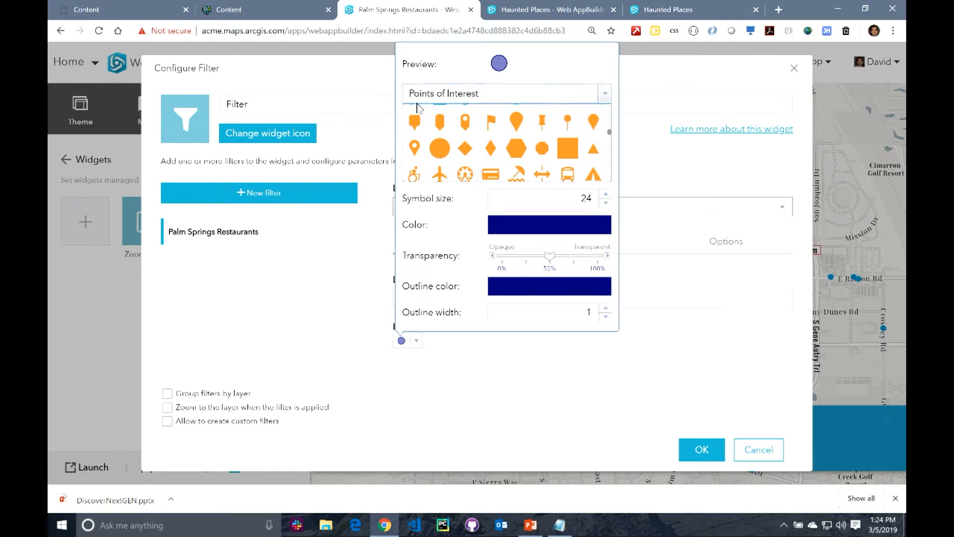
scroll(416, 119, down, 1)
scroll(417, 119, up, 1)
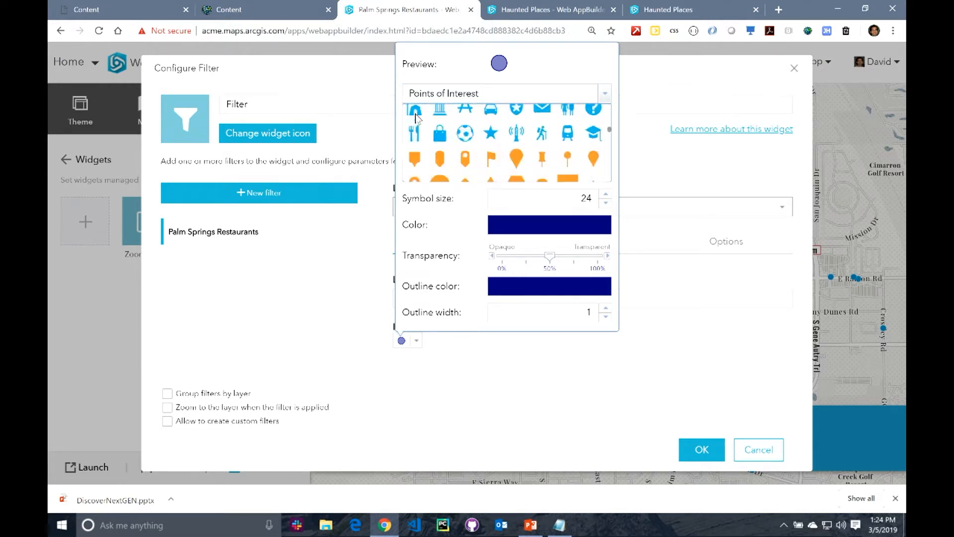
scroll(417, 119, down, 2)
scroll(417, 119, up, 1)
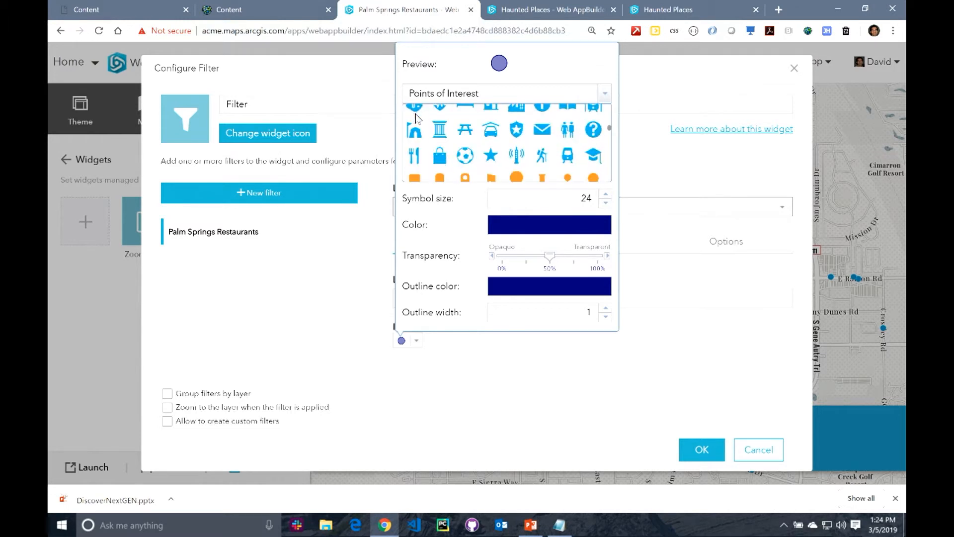
click(415, 156)
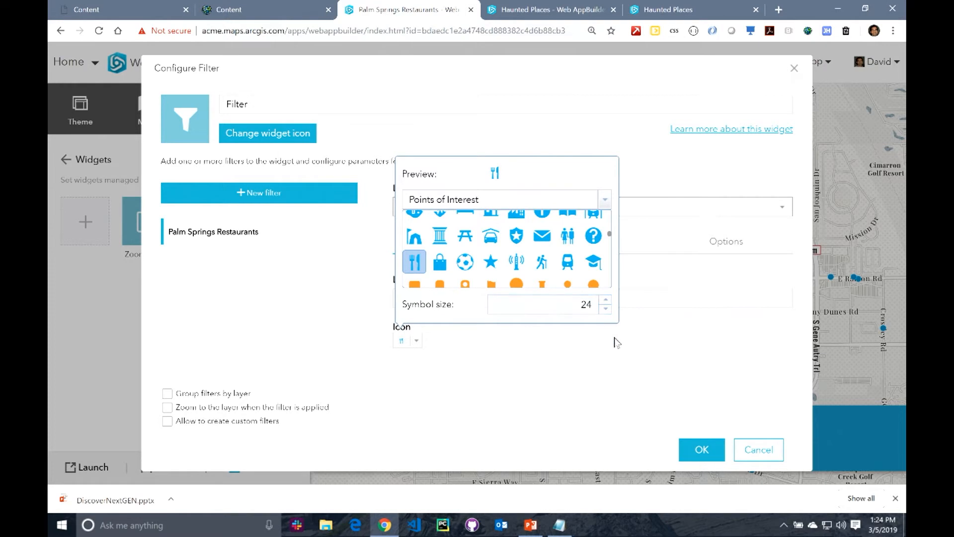
click(625, 354)
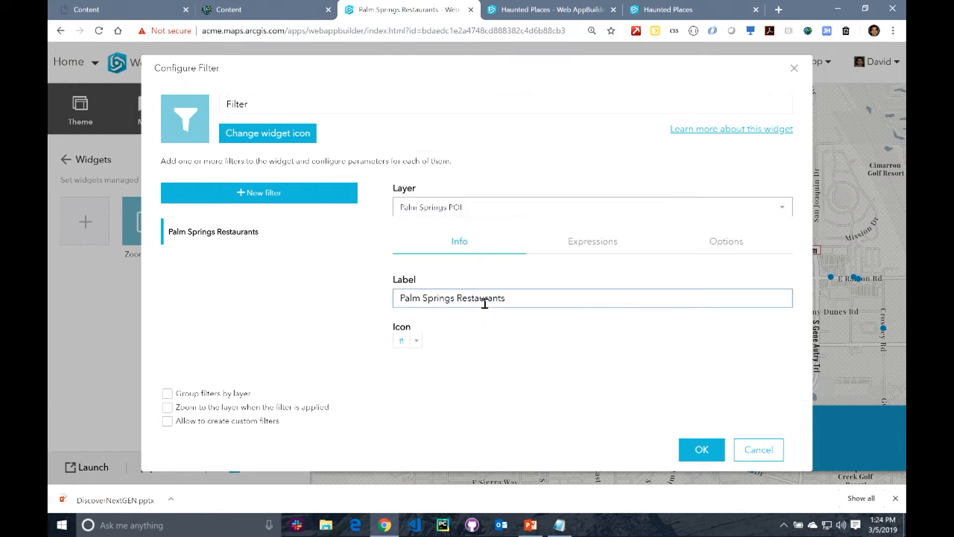
- Add a filter expression using the Cuisine_Type field with the "is any of" operator
click(591, 248)
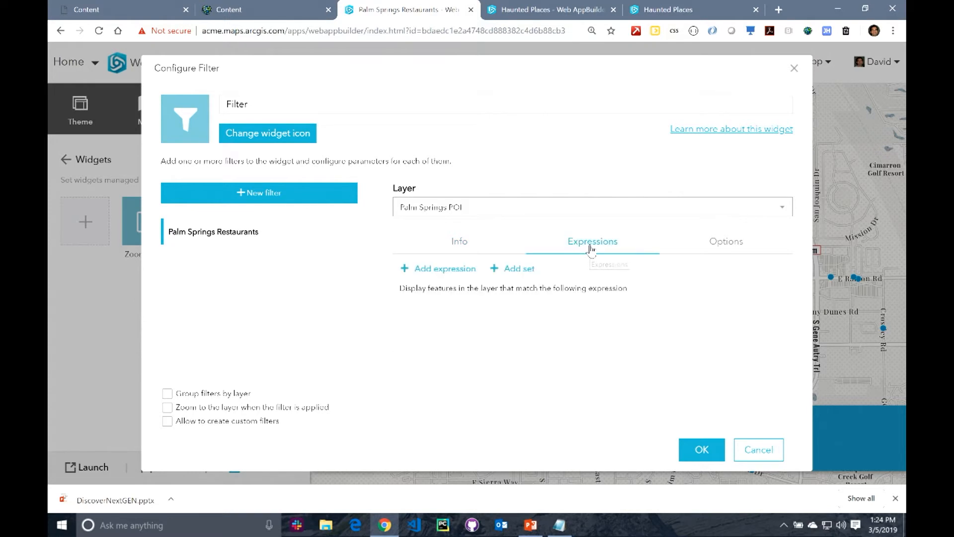
click(461, 271)
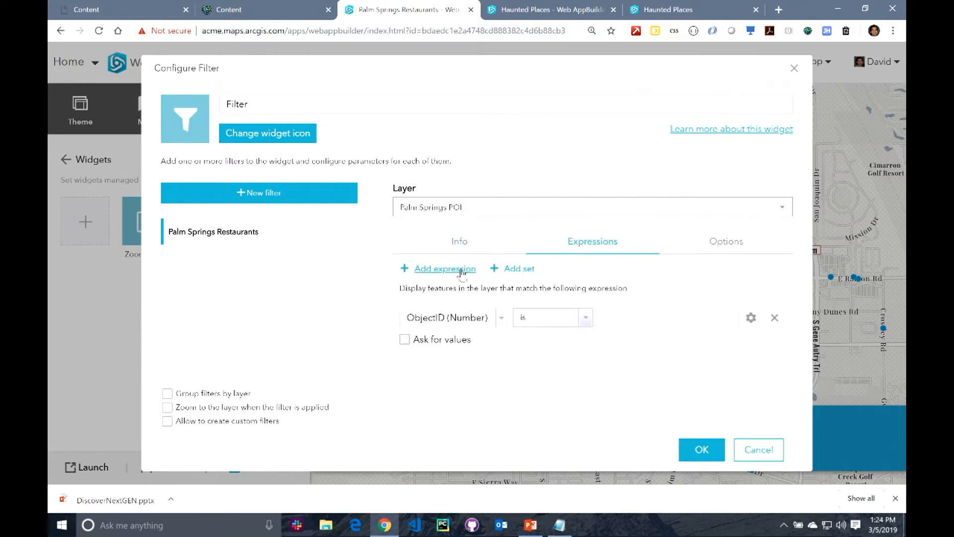
click(501, 319)
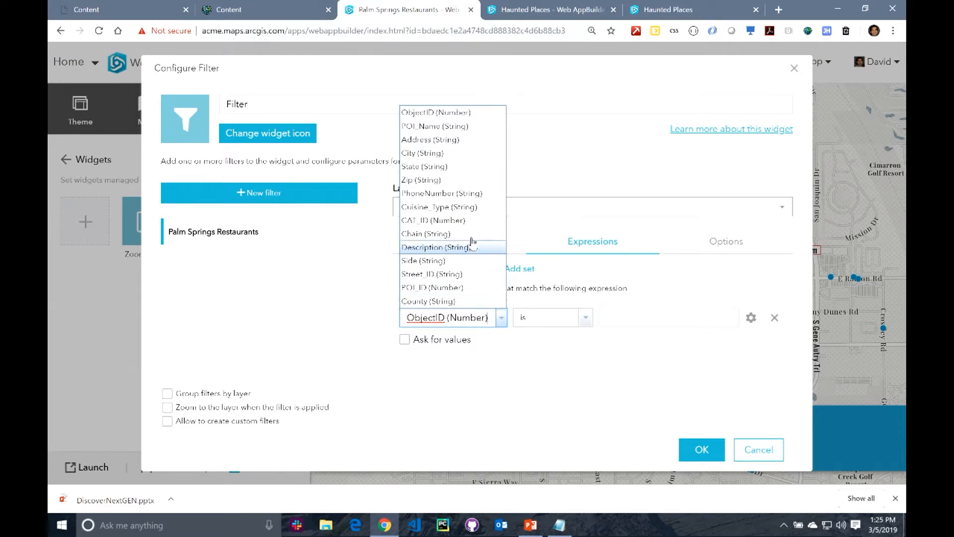
click(460, 207)
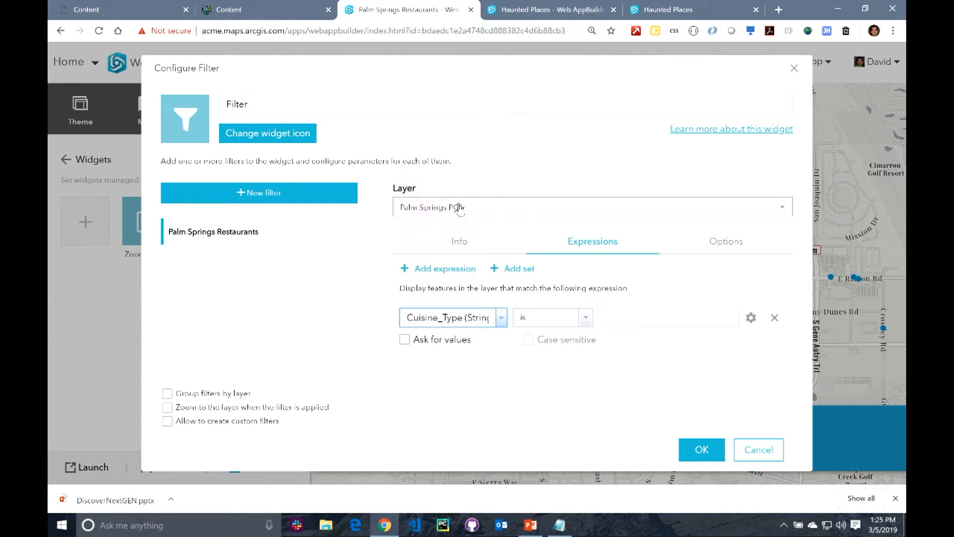
click(583, 318)
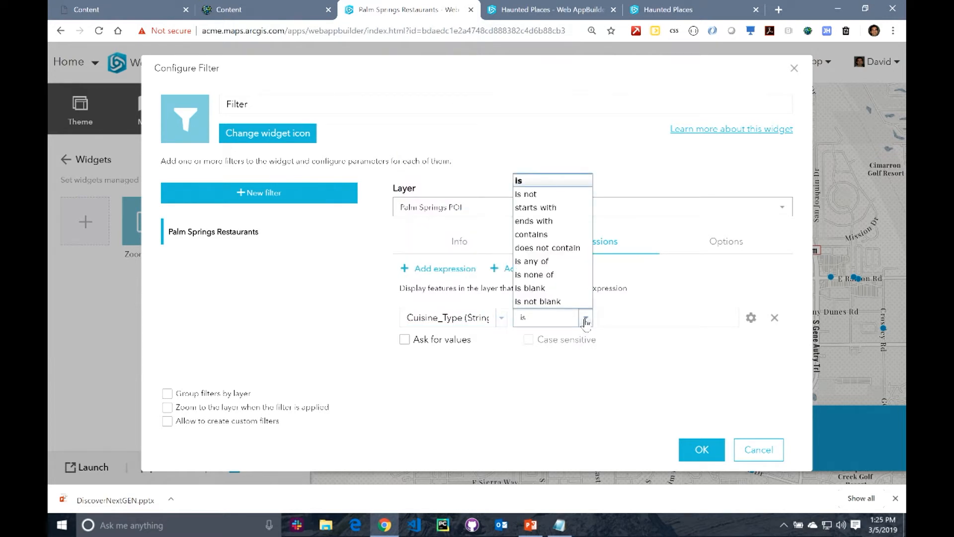
click(549, 262)
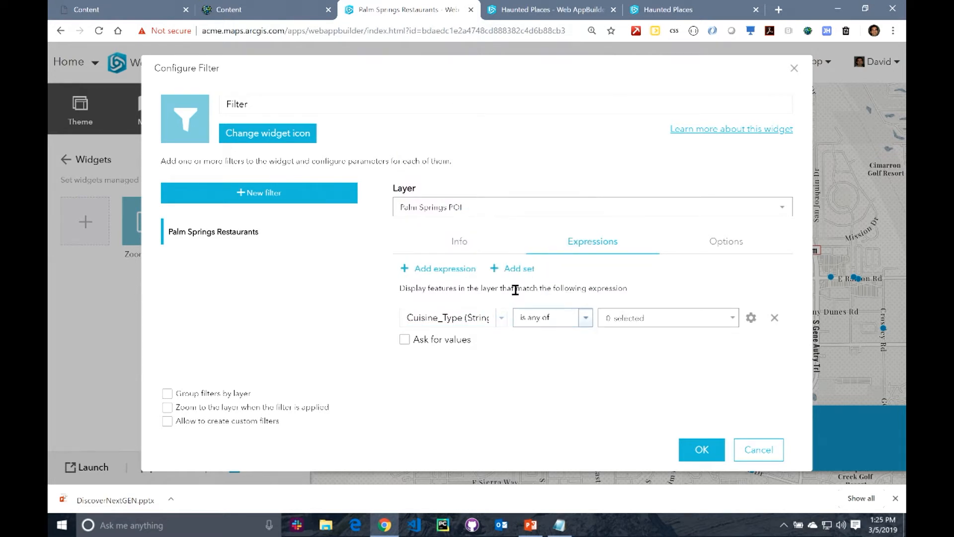
- Make the expression ask for values with the prompt "What type of food are you looking for?", accept the configuration and open the Filter widget in the app
click(405, 339)
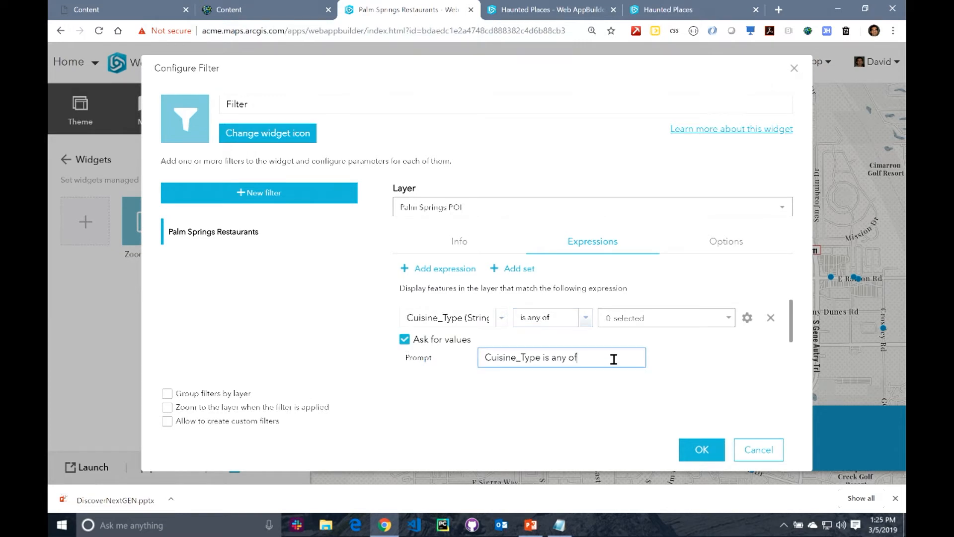
drag(613, 358, 487, 358)
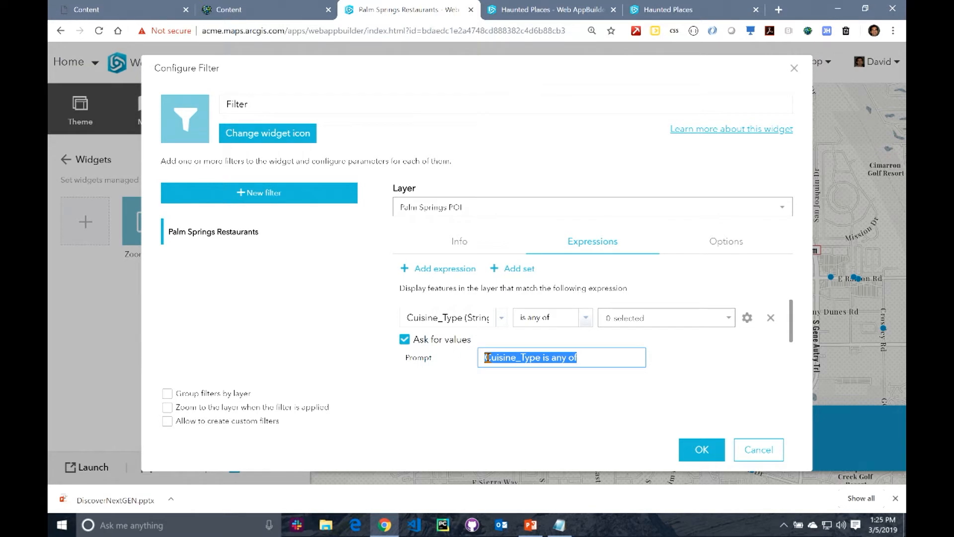
text(W)
text(ha)
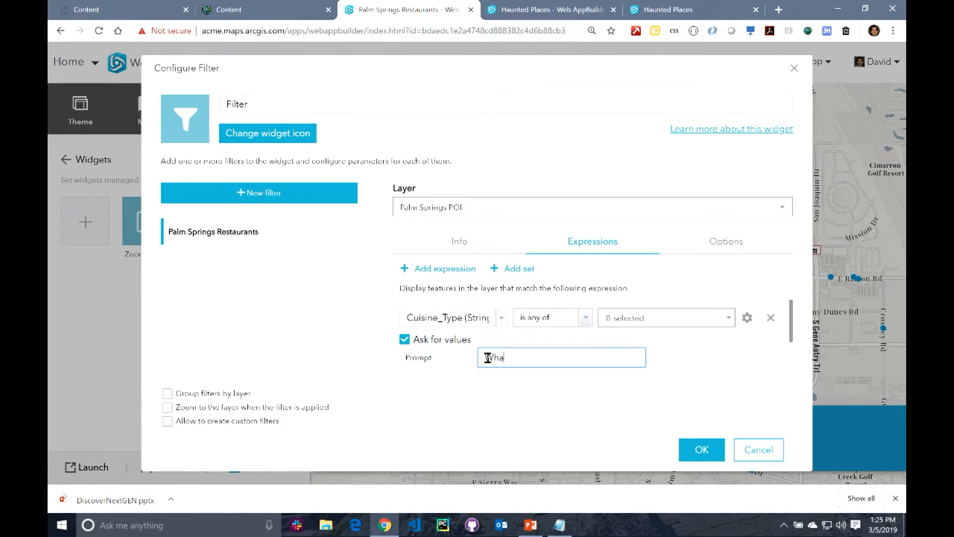
text(t tiem)
key(BackSpace)
key(BackSpace)
text(me)
key(BackSpace)
key(BackSpace)
key(BackSpace)
key(BackSpace)
key(BackSpace)
text(type of food are you looking for?)
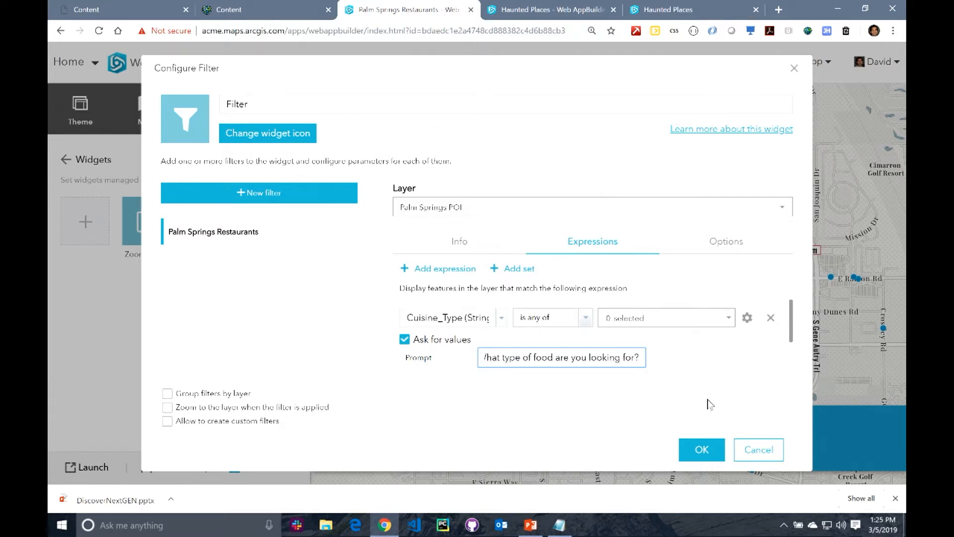
click(701, 449)
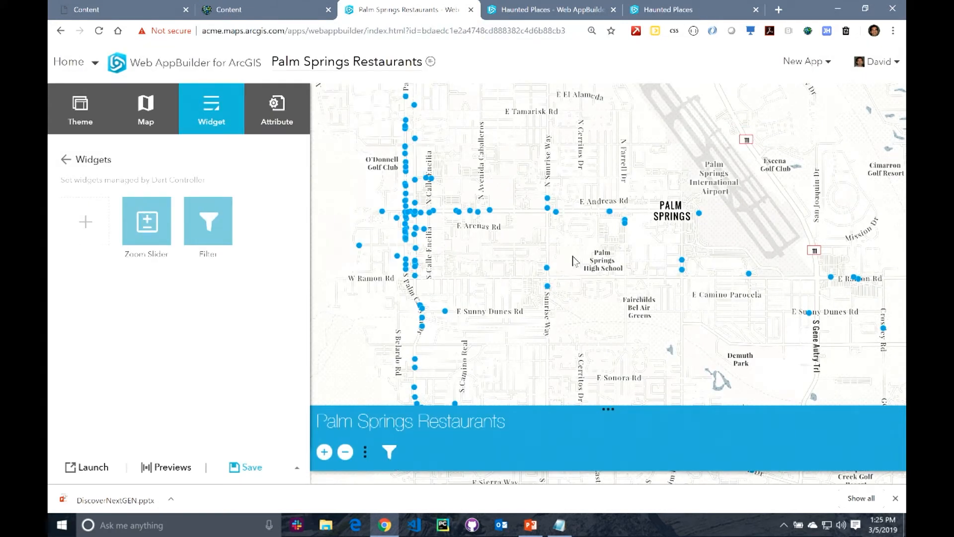
click(390, 454)
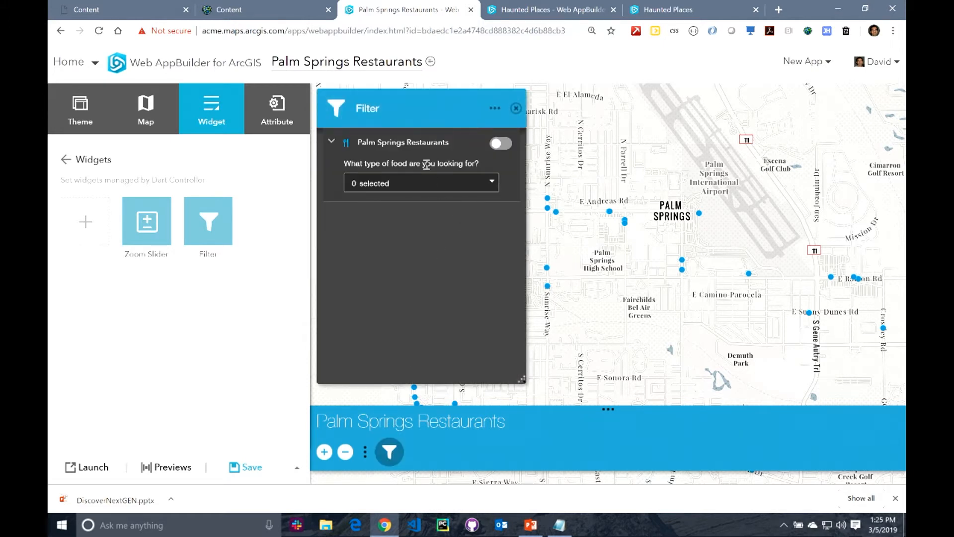
- Turn on the Palm Springs Restaurants filter, move its panel off the restaurant points and select Japanese Food, Mexican Food and Indian Food
click(500, 144)
drag(450, 93, 775, 94)
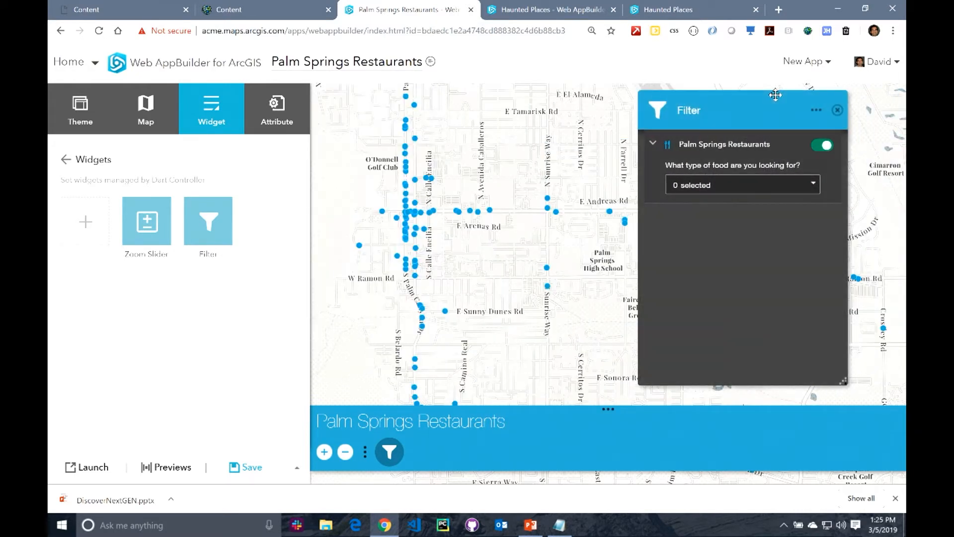
click(811, 184)
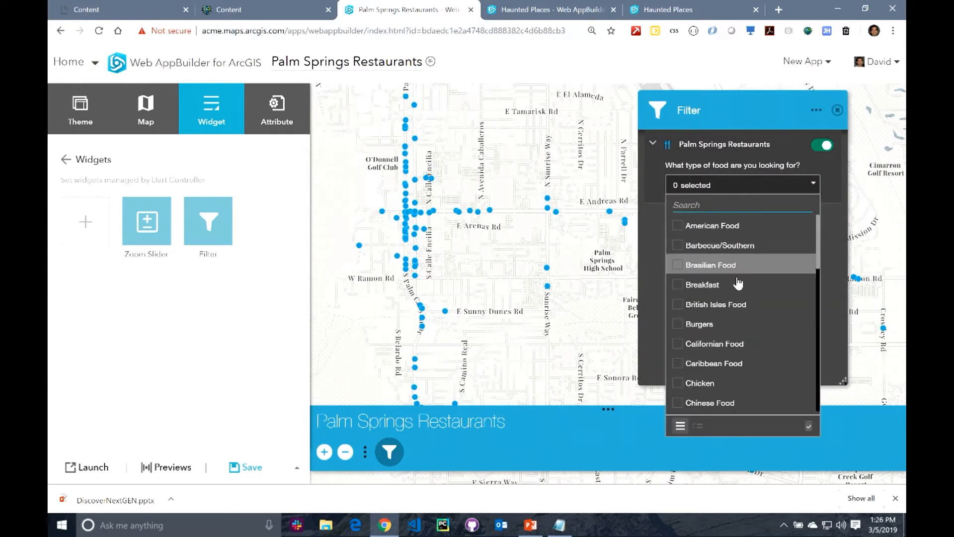
scroll(737, 283, down, 6)
scroll(738, 283, up, 2)
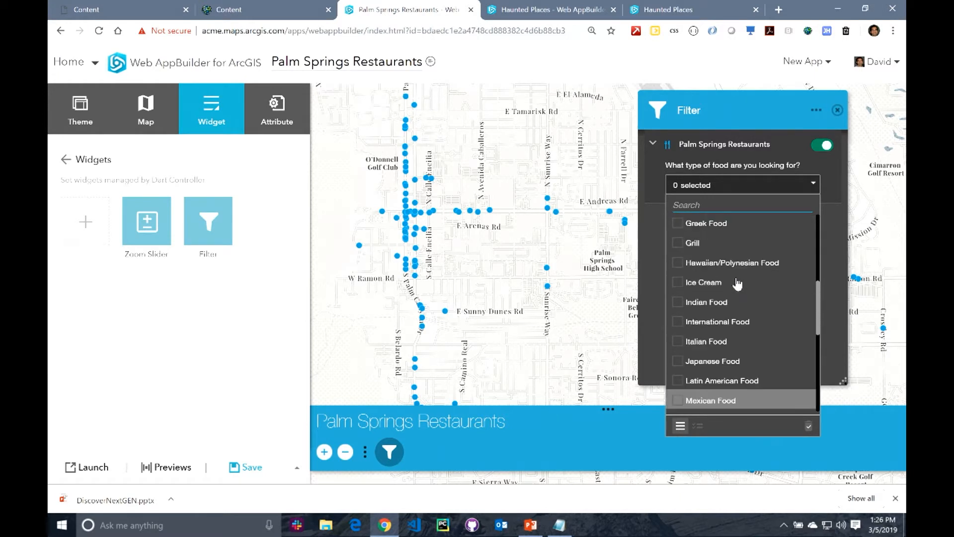
click(681, 361)
scroll(702, 323, up, 2)
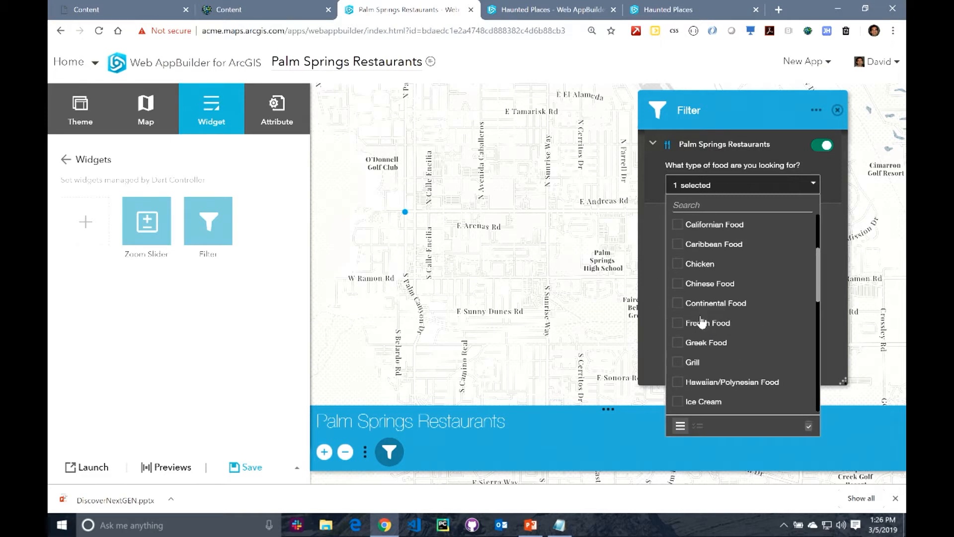
scroll(702, 322, down, 3)
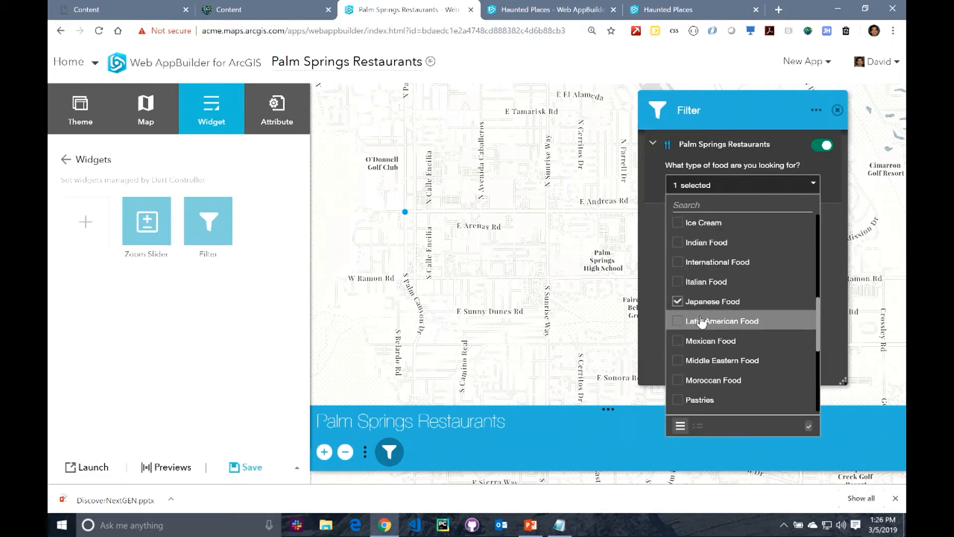
click(682, 344)
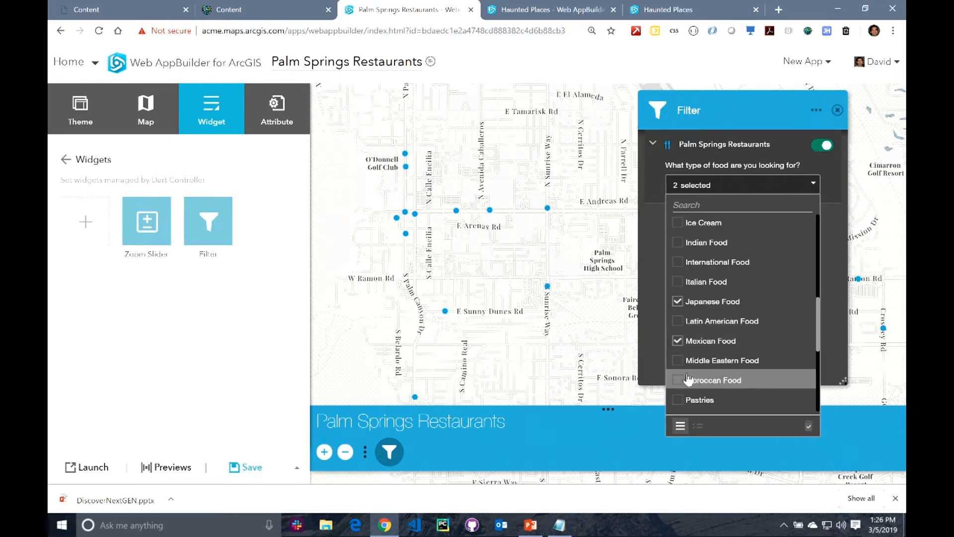
click(678, 243)
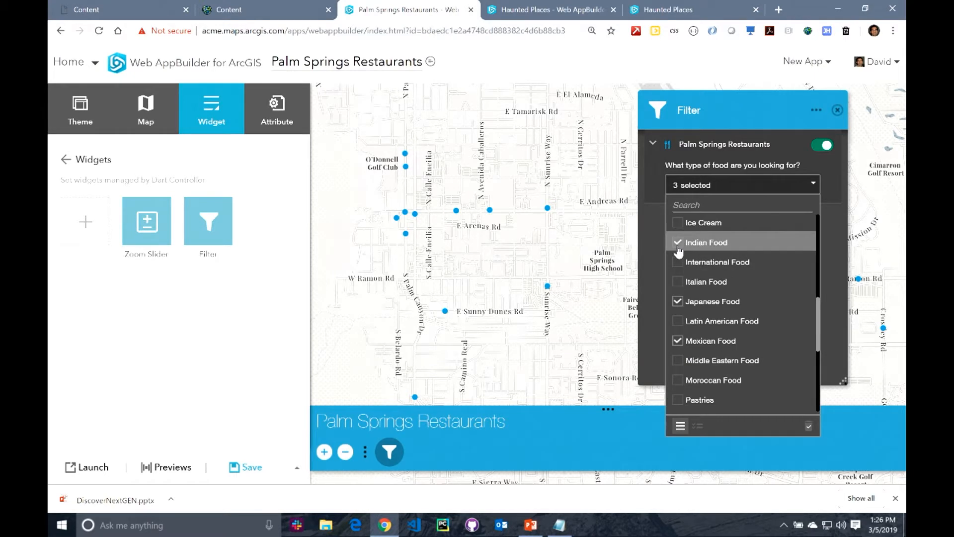
- Close the Filter widget and view the pop-up of the El Rancho restaurant on the map
click(838, 110)
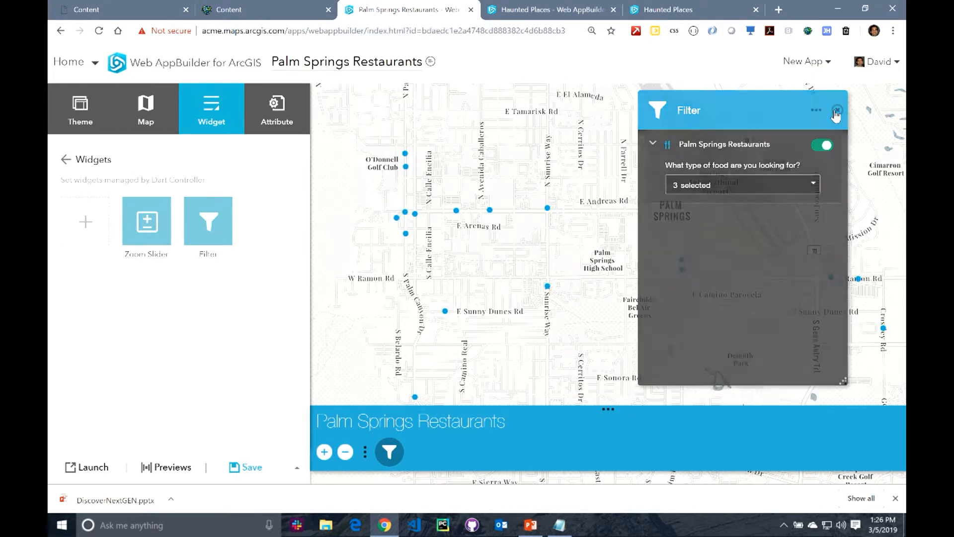
click(456, 211)
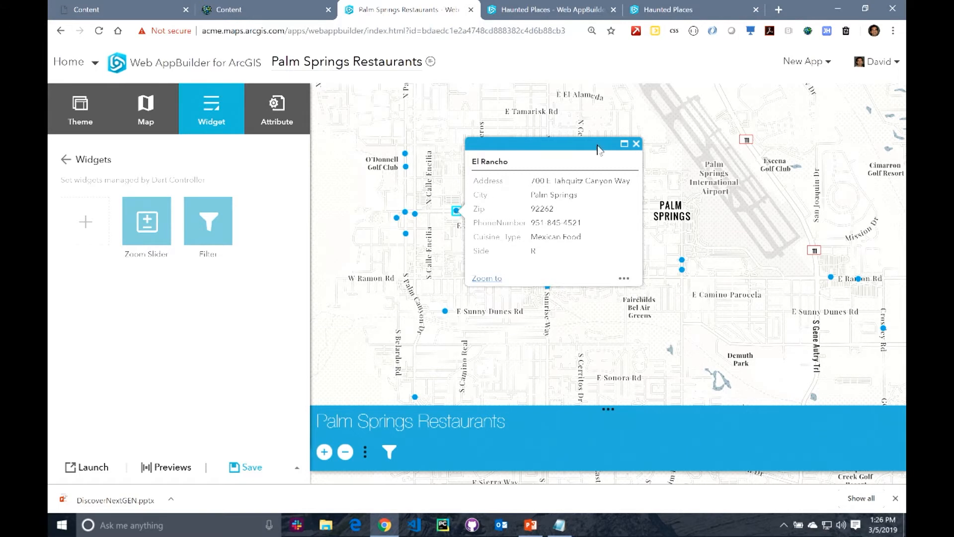
click(636, 144)
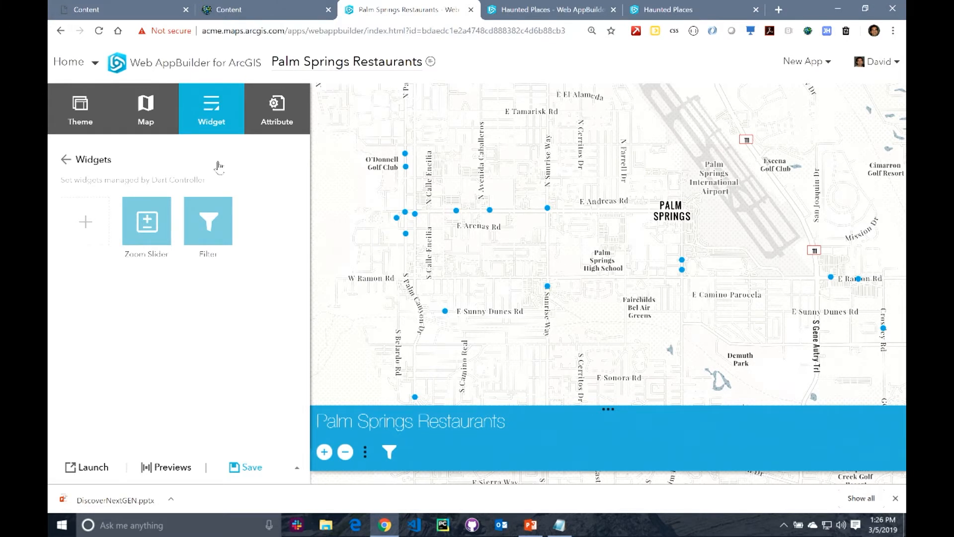
- Add a Near Me widget and give it the map's Palm Springs POI feature layer as a search source
click(97, 228)
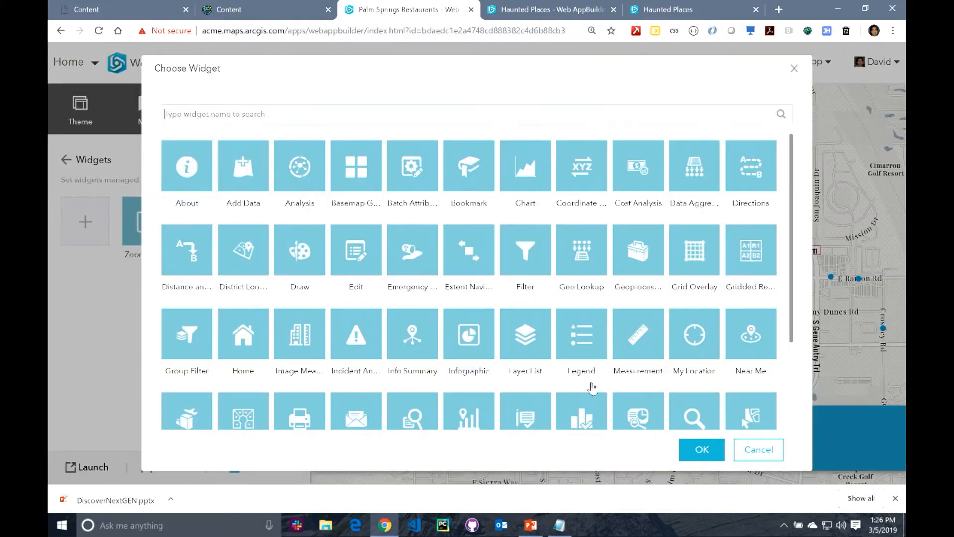
click(745, 347)
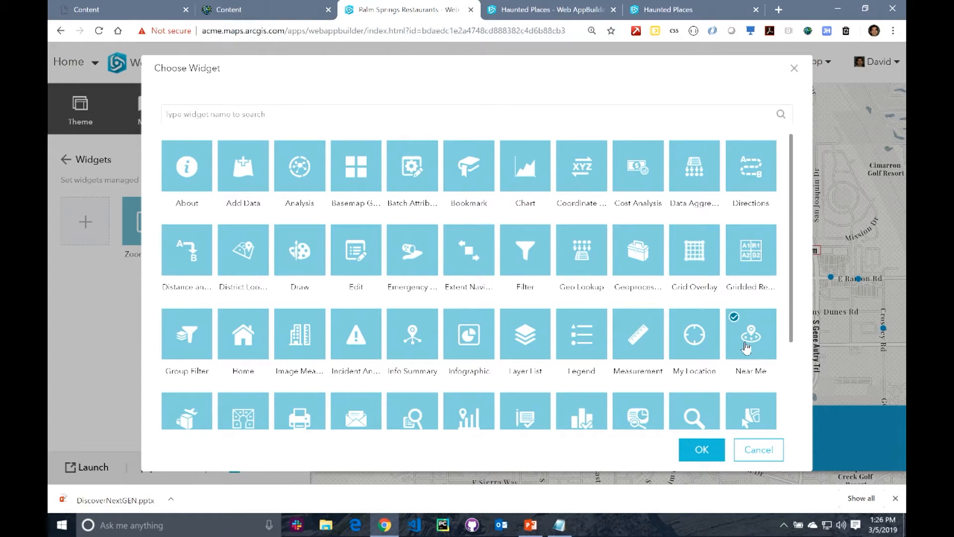
click(701, 448)
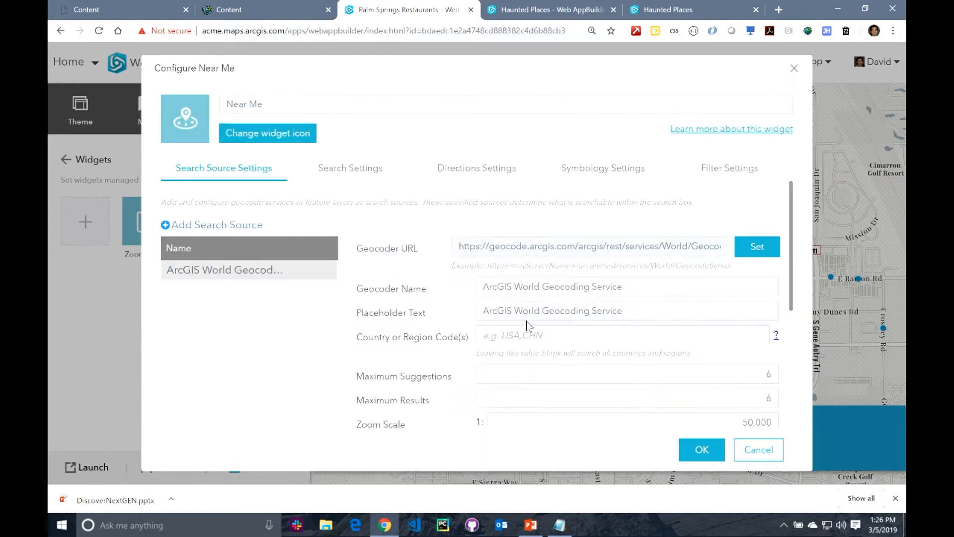
click(237, 225)
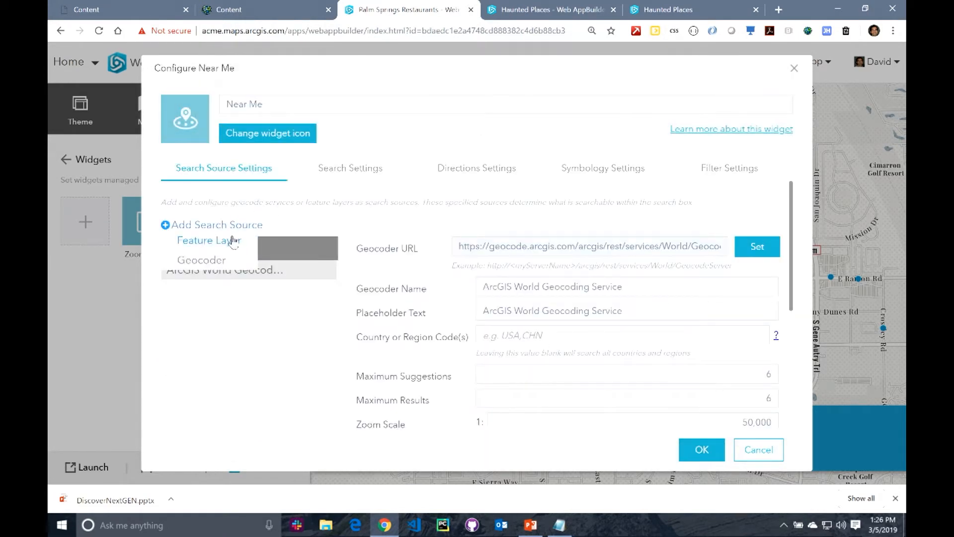
click(233, 242)
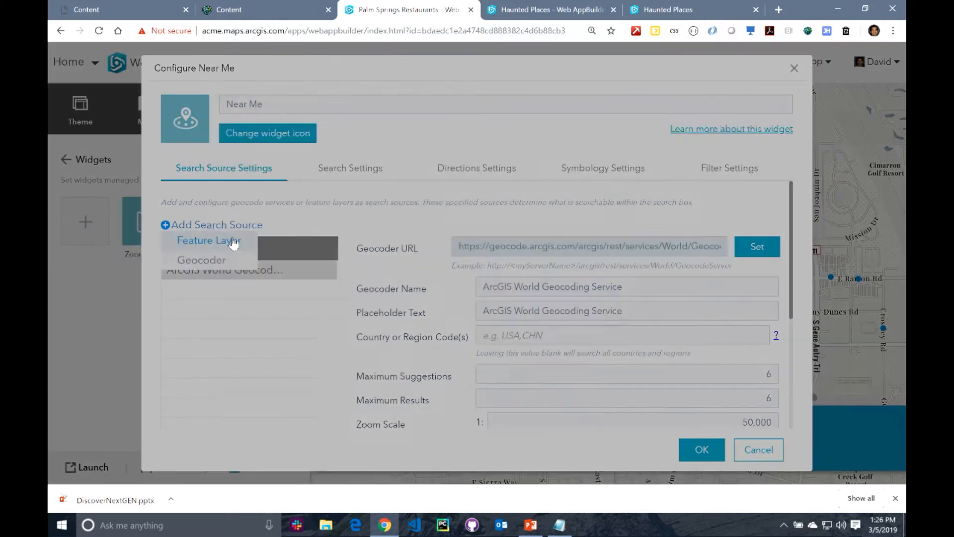
click(321, 170)
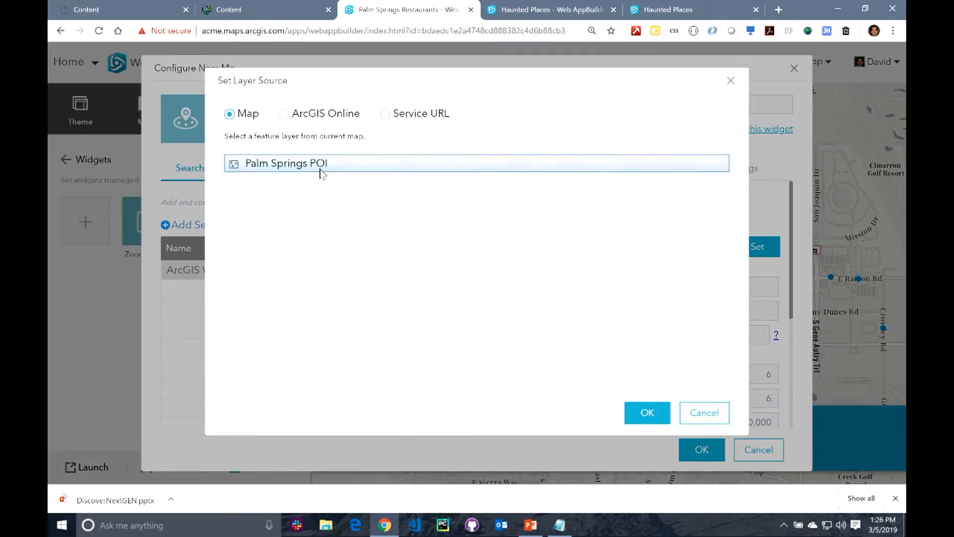
click(640, 414)
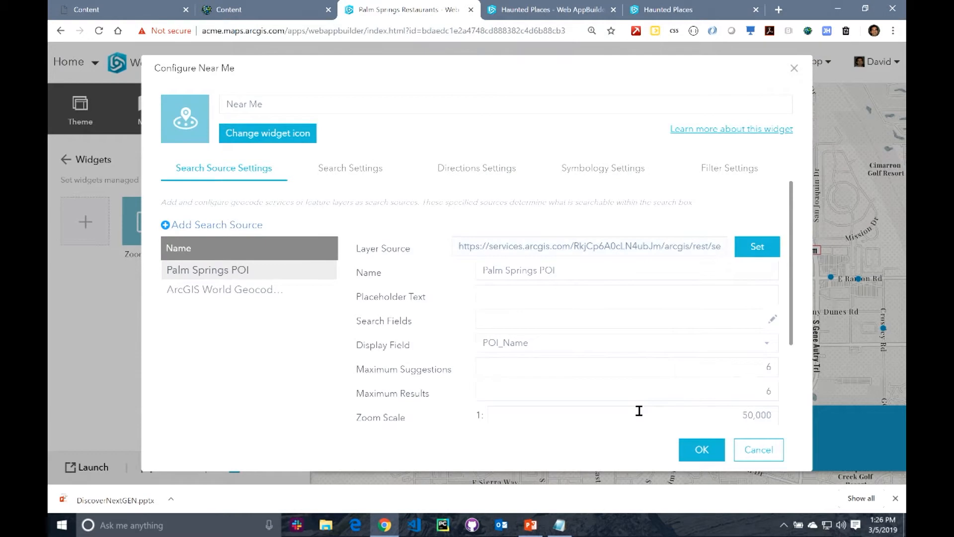
- Rename the new search source "Palm Springs Restaurants" and keep POI_Name as its display field
click(585, 271)
key(BackSpace)
key(BackSpace)
key(BackSpace)
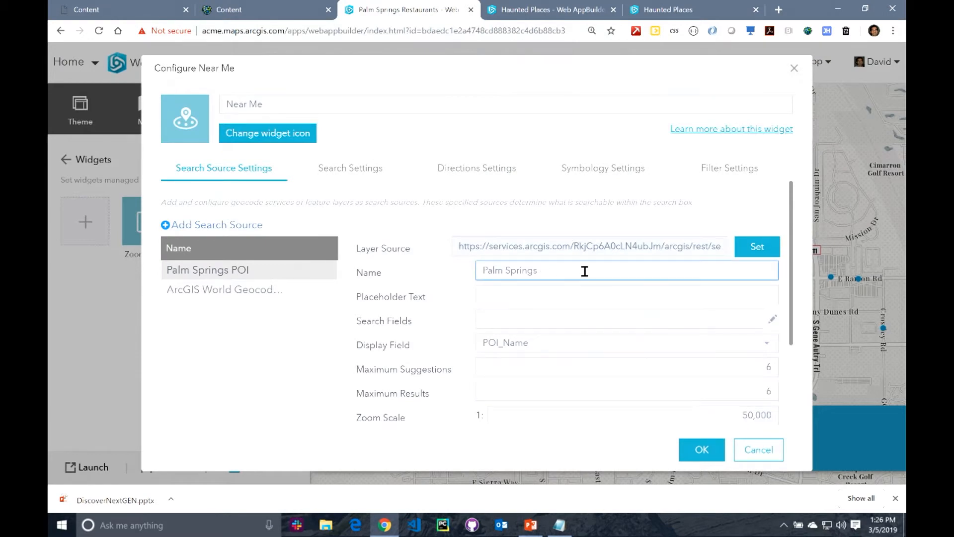
text(Restaurants)
click(774, 351)
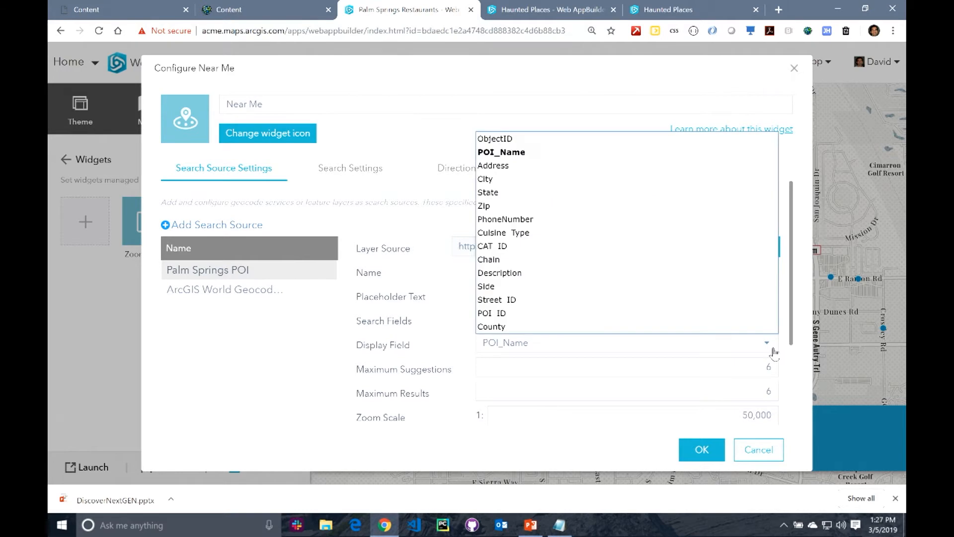
click(775, 351)
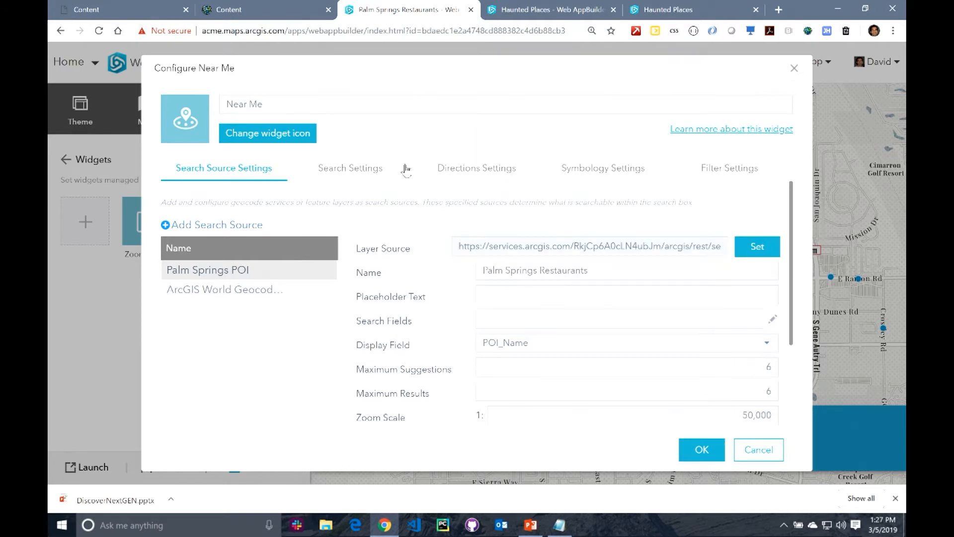
- In the Near Me search settings, enable buffer visibility and set Palm Springs POI as the search layer
click(375, 169)
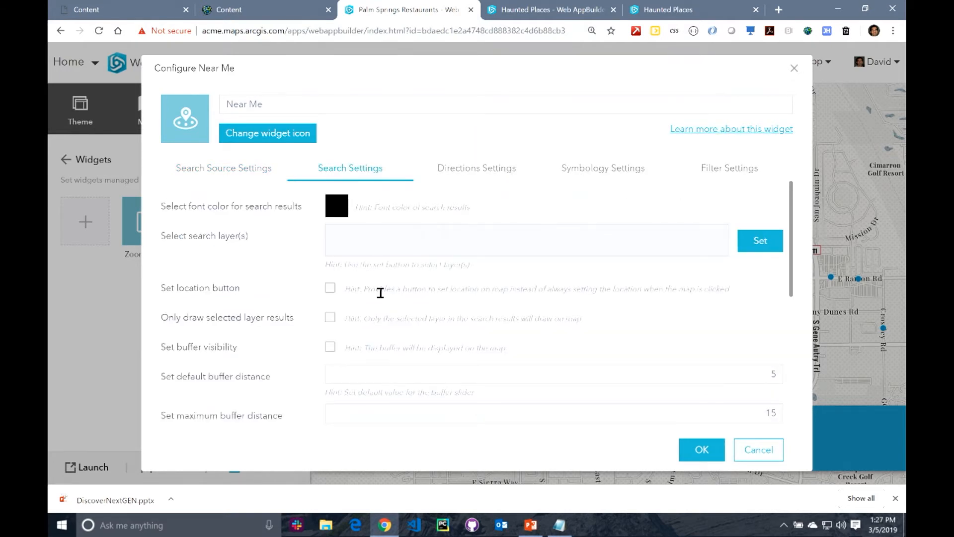
click(331, 348)
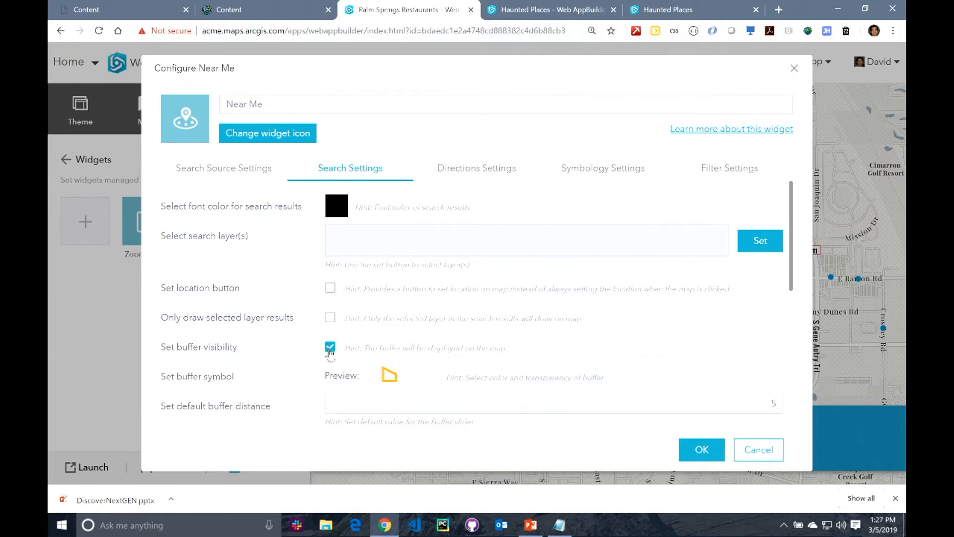
scroll(517, 338, down, 5)
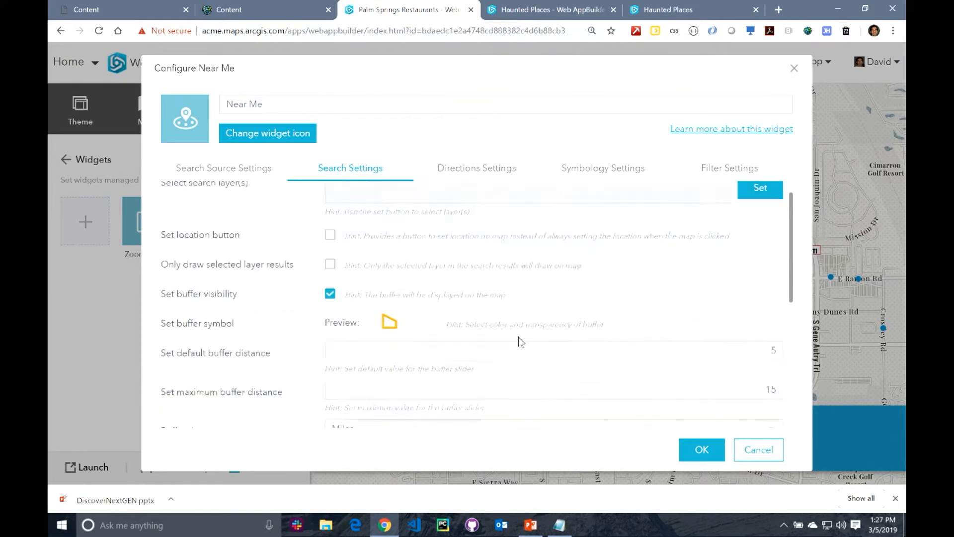
scroll(517, 338, up, 5)
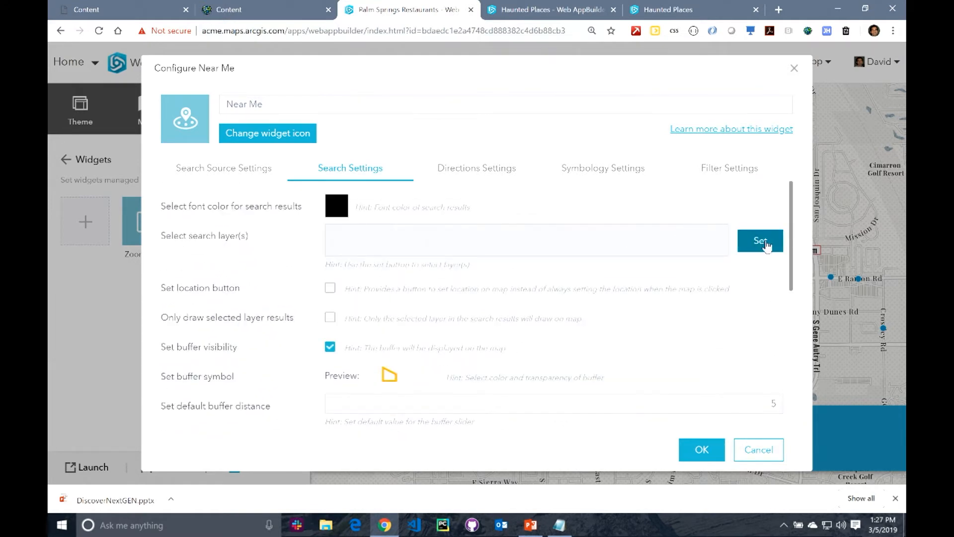
click(761, 241)
click(307, 273)
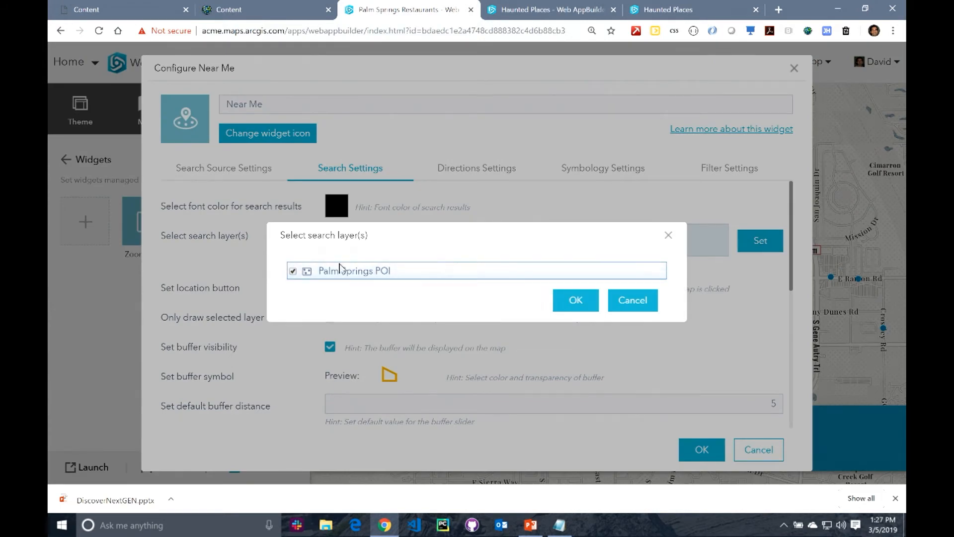
click(576, 304)
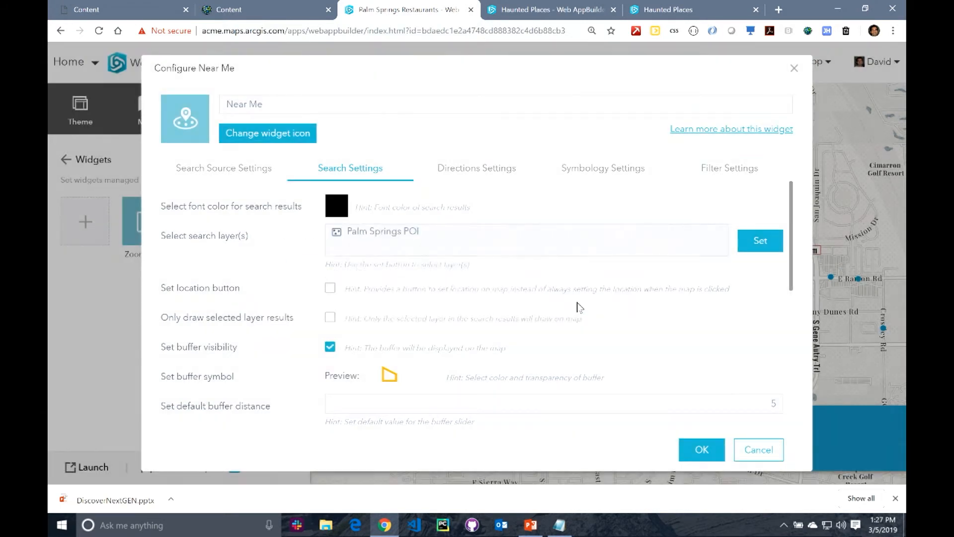
- Set the default buffer distance to 0.5 miles and the maximum to 1 mile, and accept the Near Me configuration
scroll(577, 304, down, 5)
scroll(578, 302, up, 3)
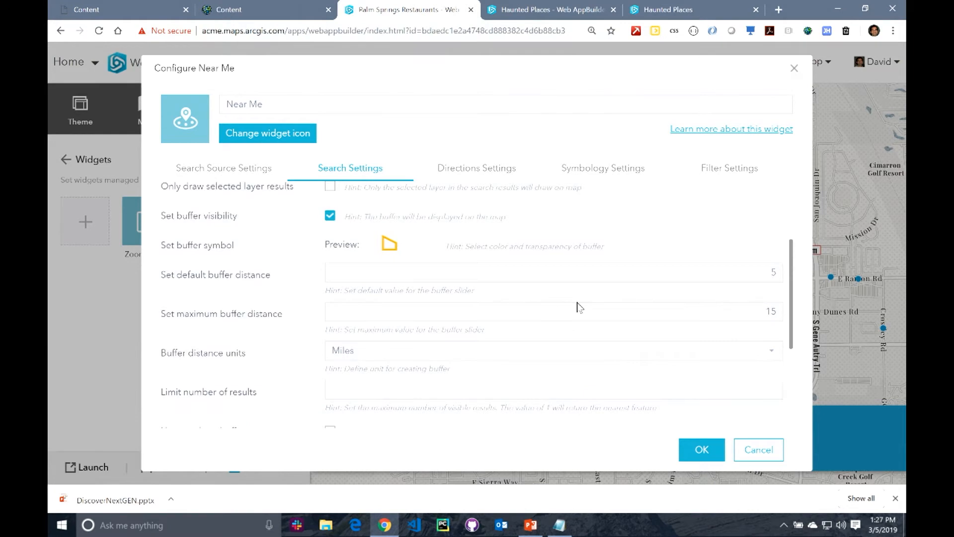
click(773, 271)
double_click(773, 271)
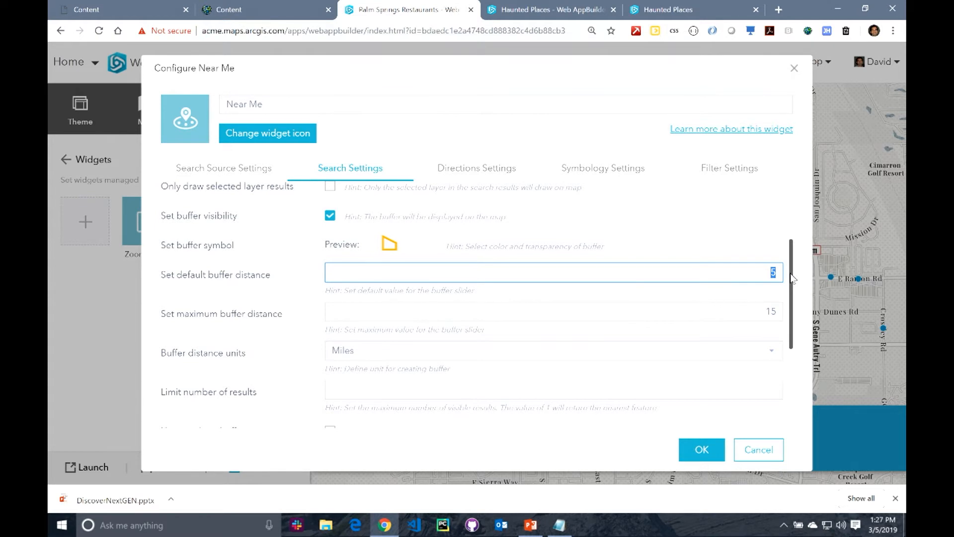
key(BackSpace)
key(Tab)
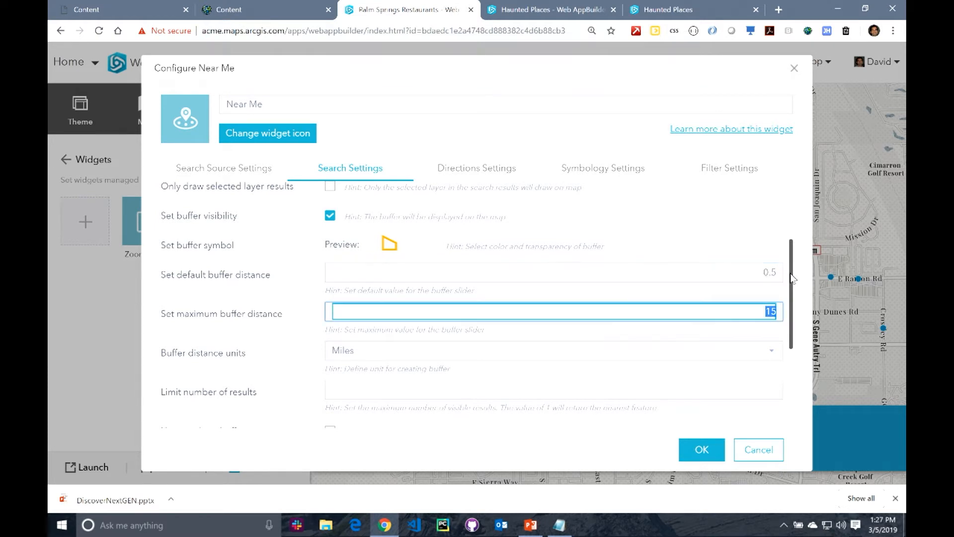
key(BackSpace)
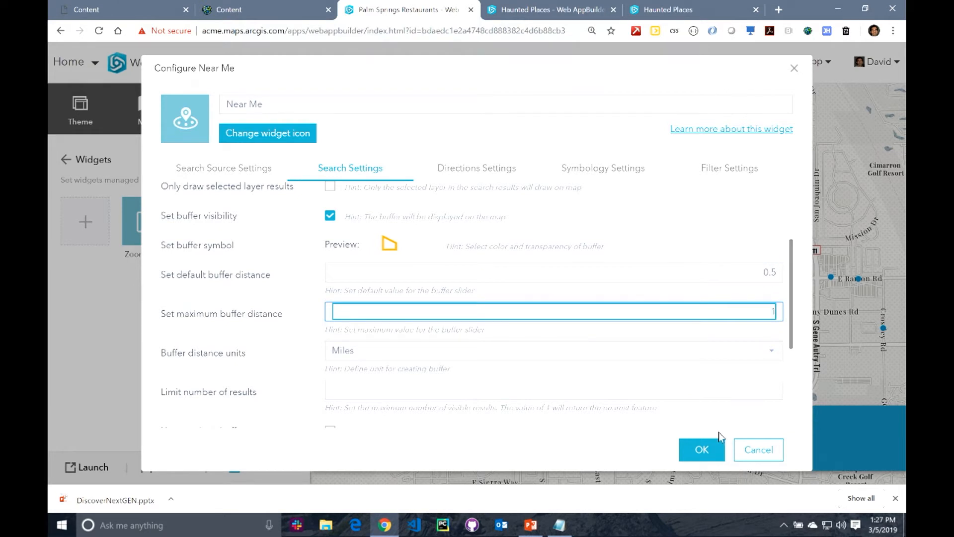
click(712, 450)
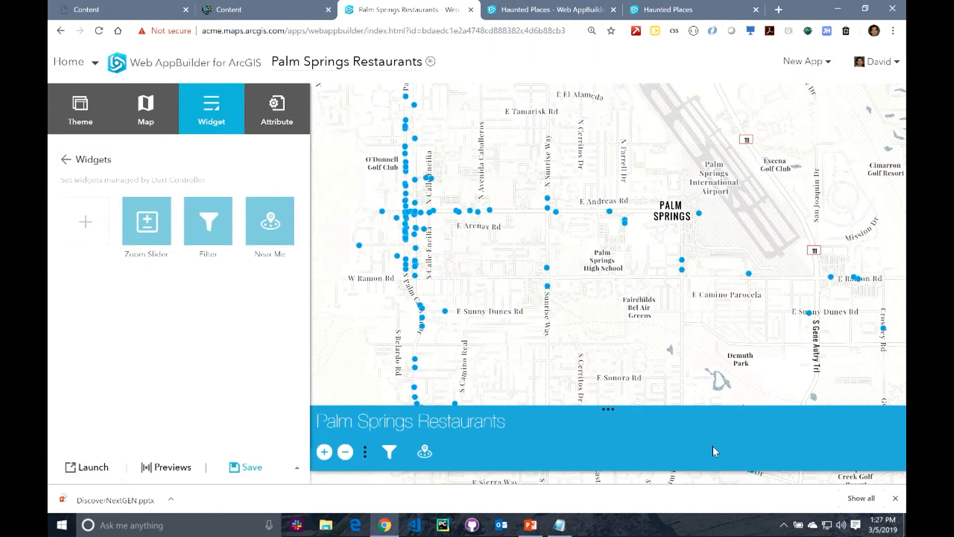
- Test the Near Me widget with a map location on E Tahquitz Canyon Way and save the app
click(425, 453)
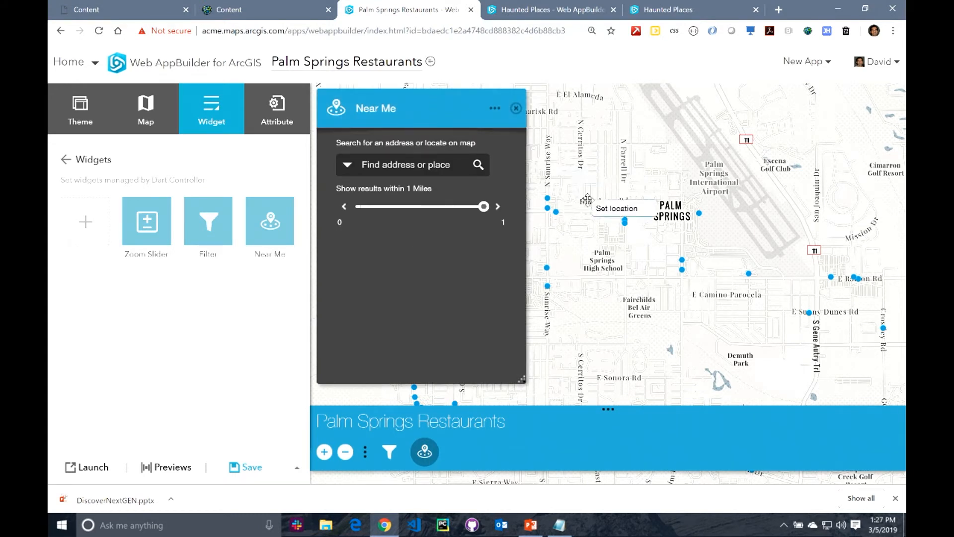
drag(561, 201, 720, 201)
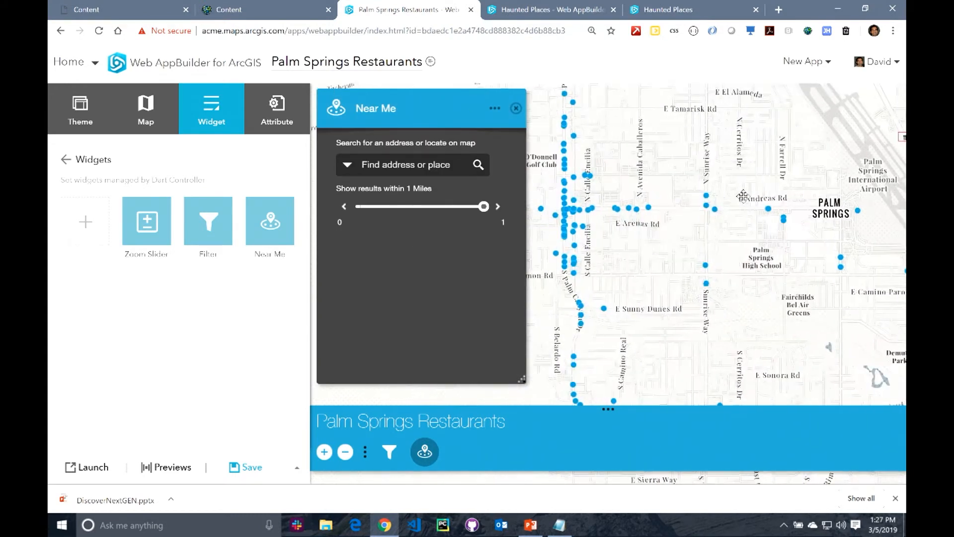
click(606, 208)
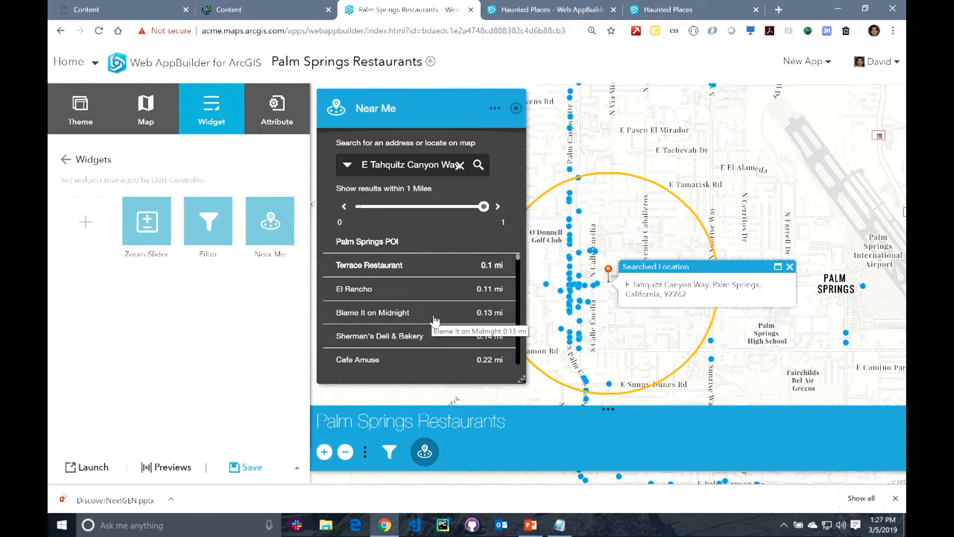
click(238, 468)
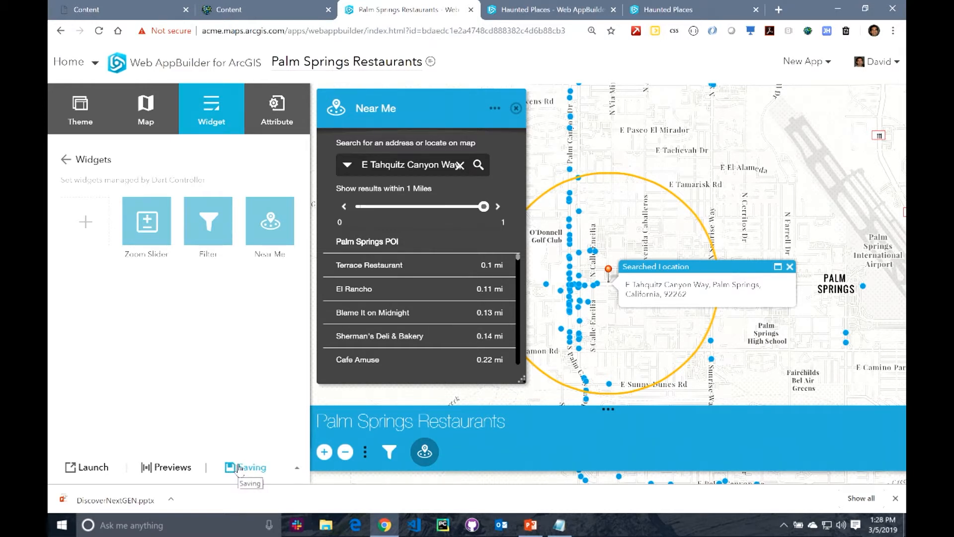
- Create a Web AppBuilder app from the DevSummit Region Orders web map, keeping the default title, tag and folder
click(242, 9)
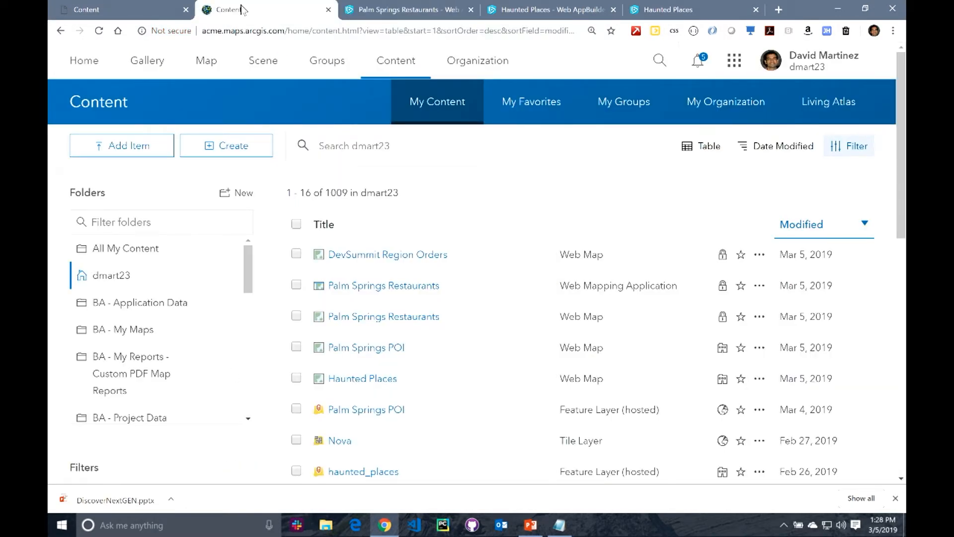
click(422, 255)
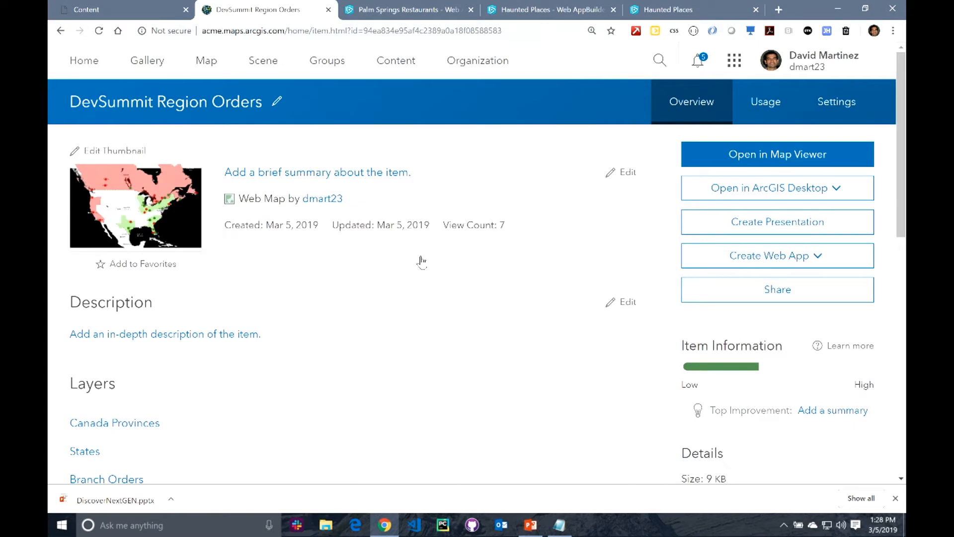
click(813, 257)
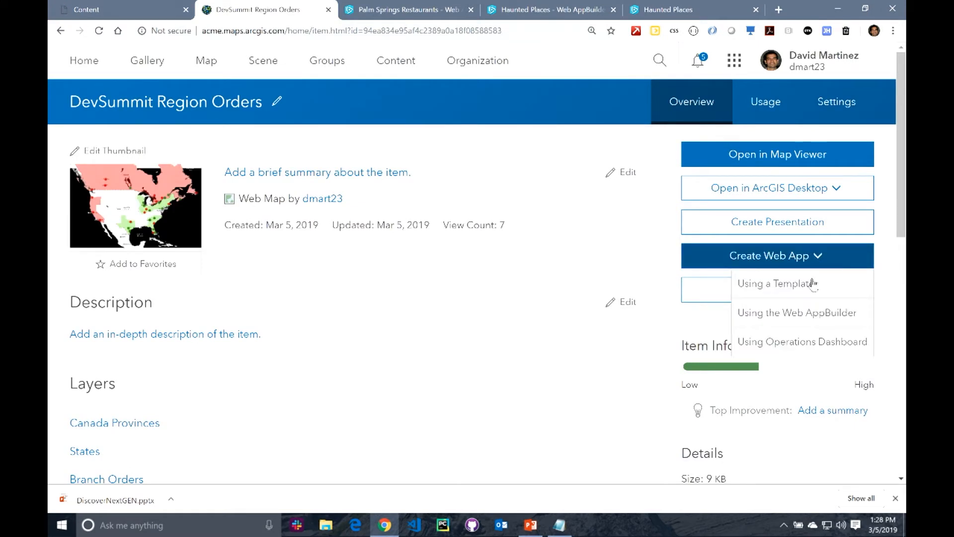
click(814, 320)
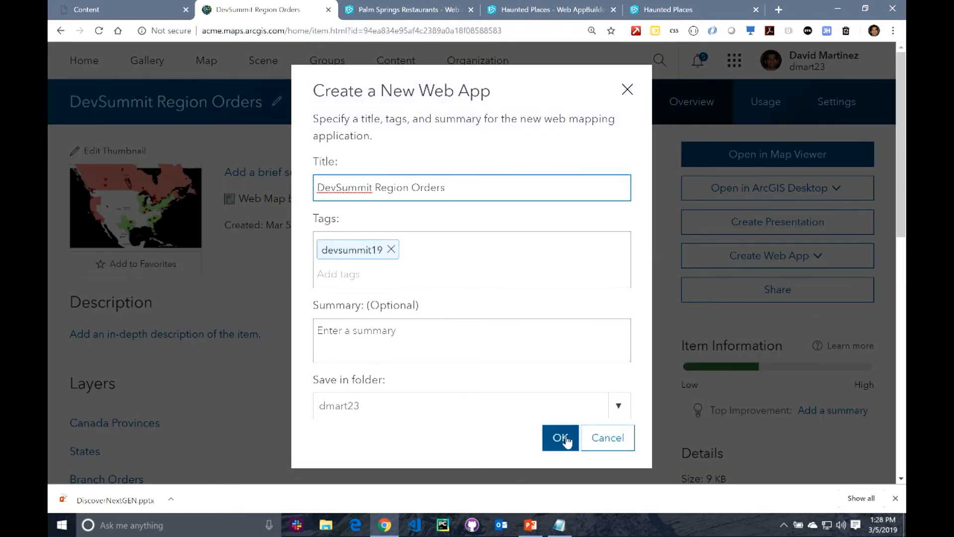
click(560, 433)
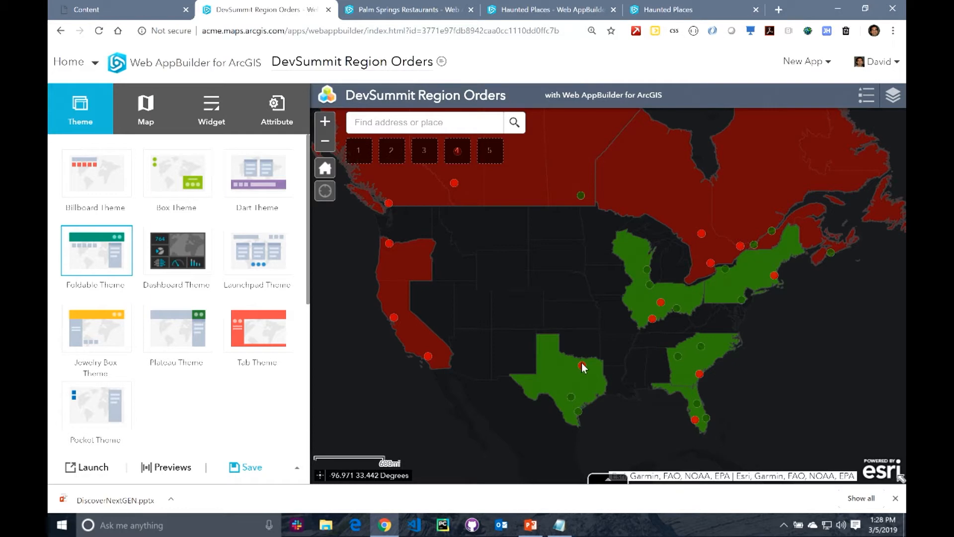
- Inspect the Orders by Rep chart in the Los Angeles Branch pop-up and close it
click(429, 356)
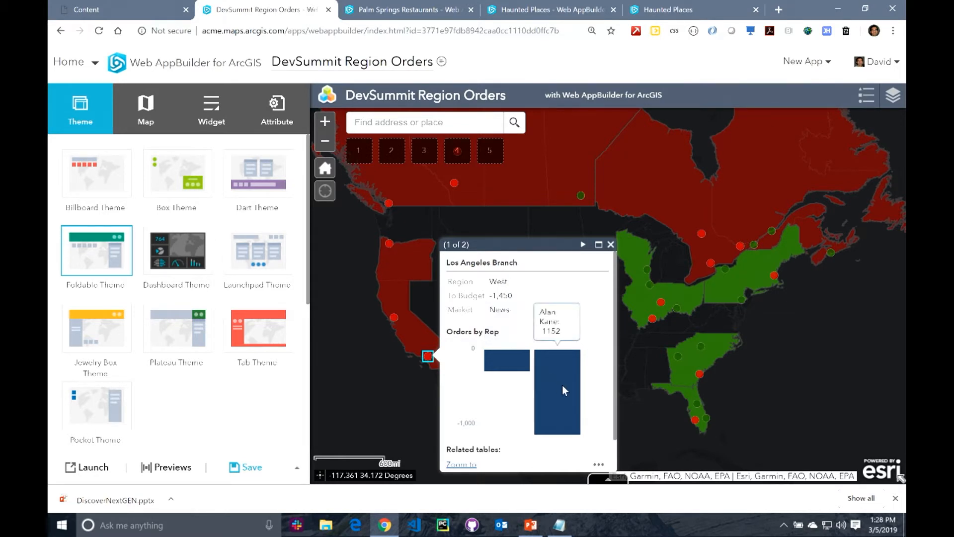
mouse_move(518, 357)
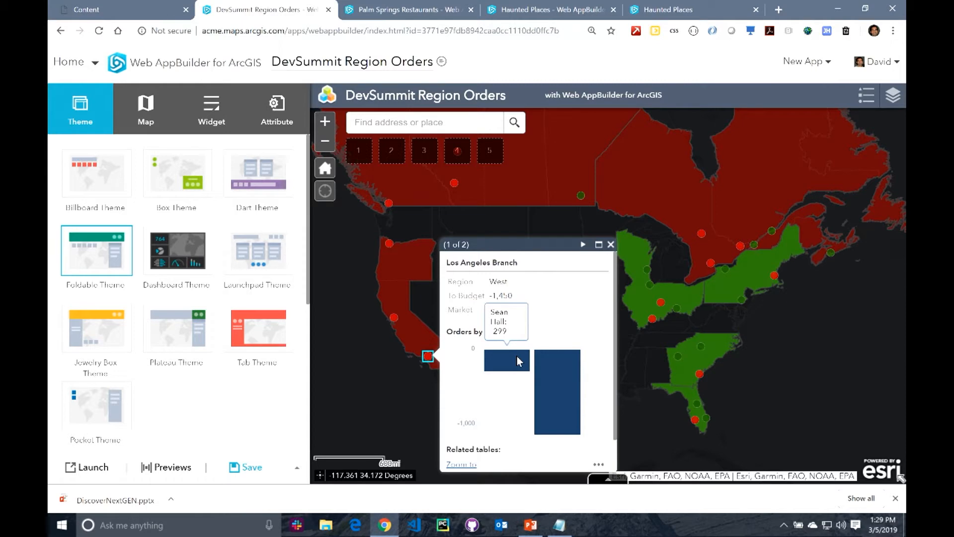
click(611, 244)
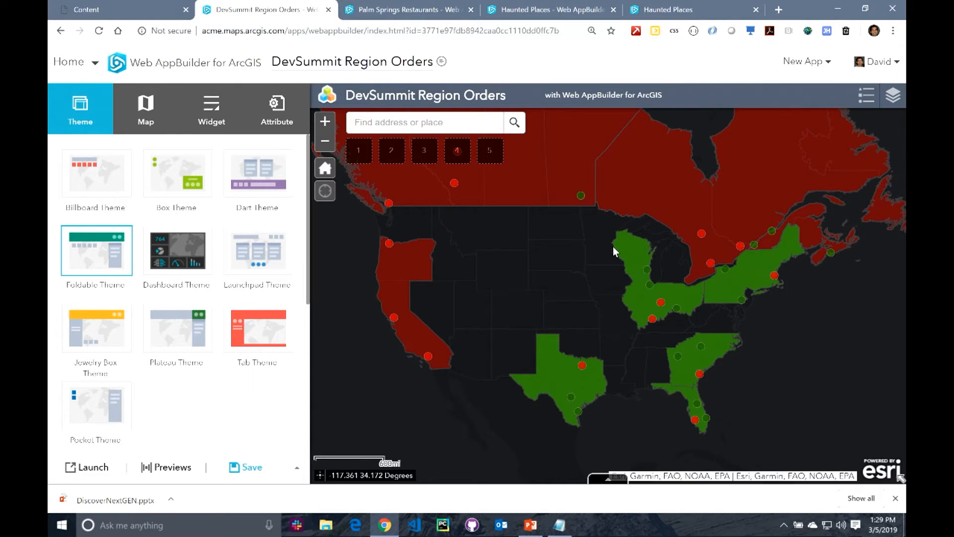
- Apply the Box Theme to the DevSummit Region Orders app
click(210, 101)
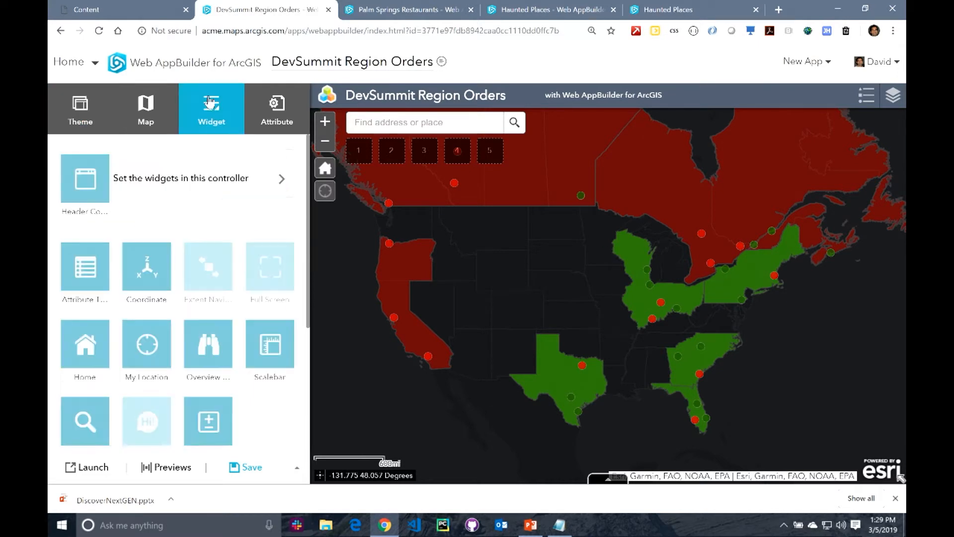
click(81, 113)
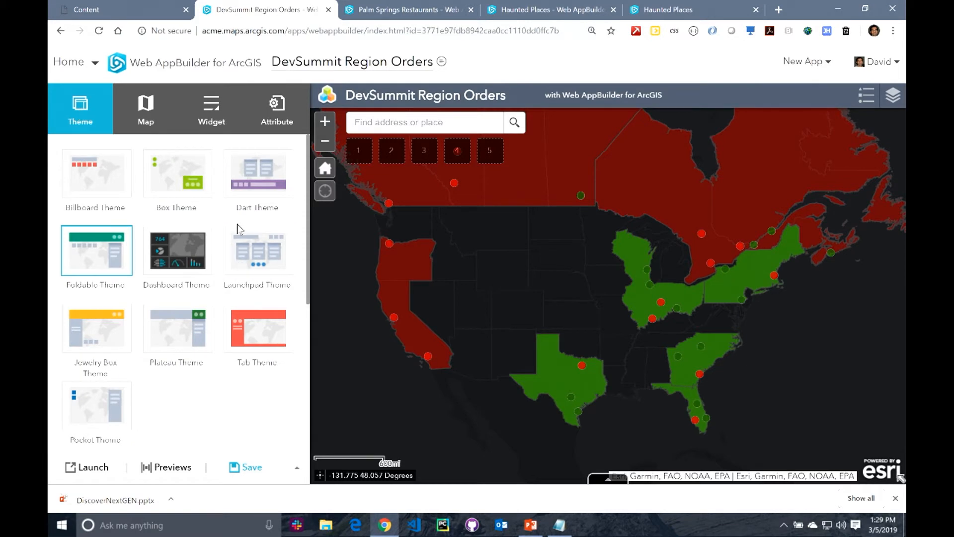
click(201, 190)
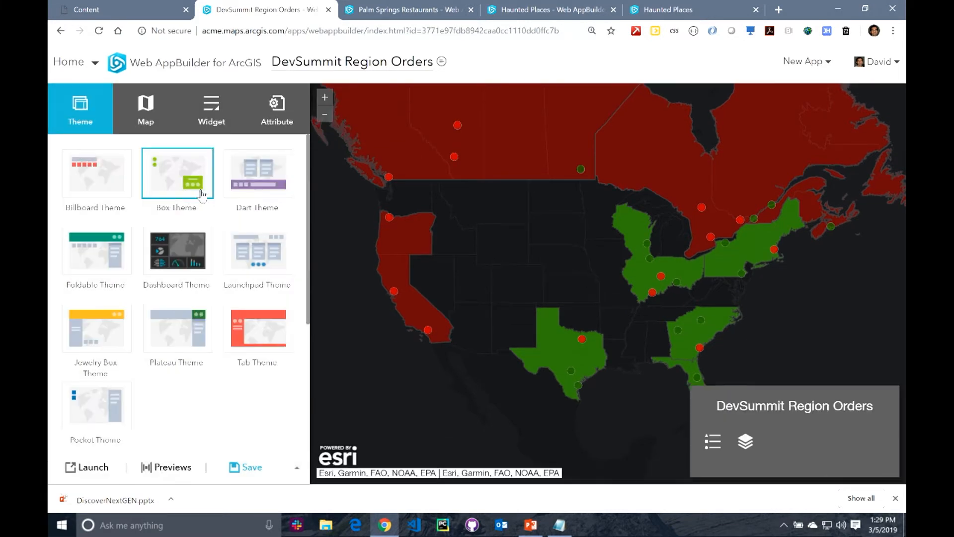
- Add the Edit widget to the Box Controller and open its configuration
click(211, 110)
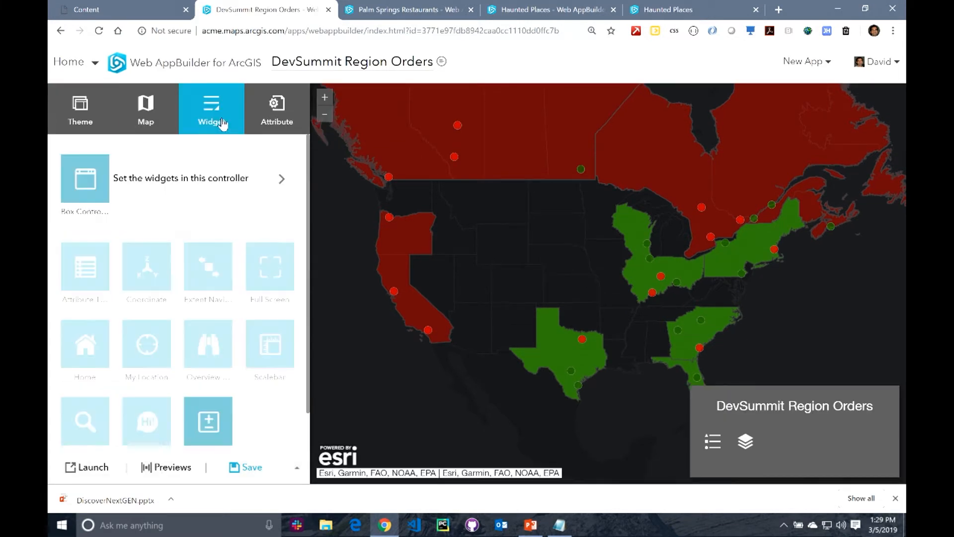
click(188, 182)
click(100, 208)
click(355, 264)
click(698, 450)
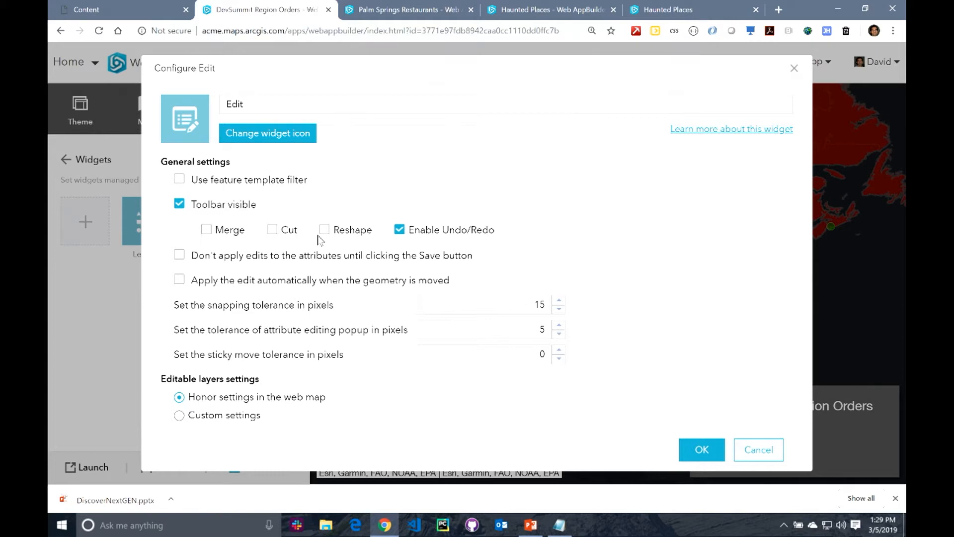
- Configure the Edit widget to hold attribute edits until they are saved, keeping the web map's editable layer settings
click(183, 258)
mouse_move(285, 402)
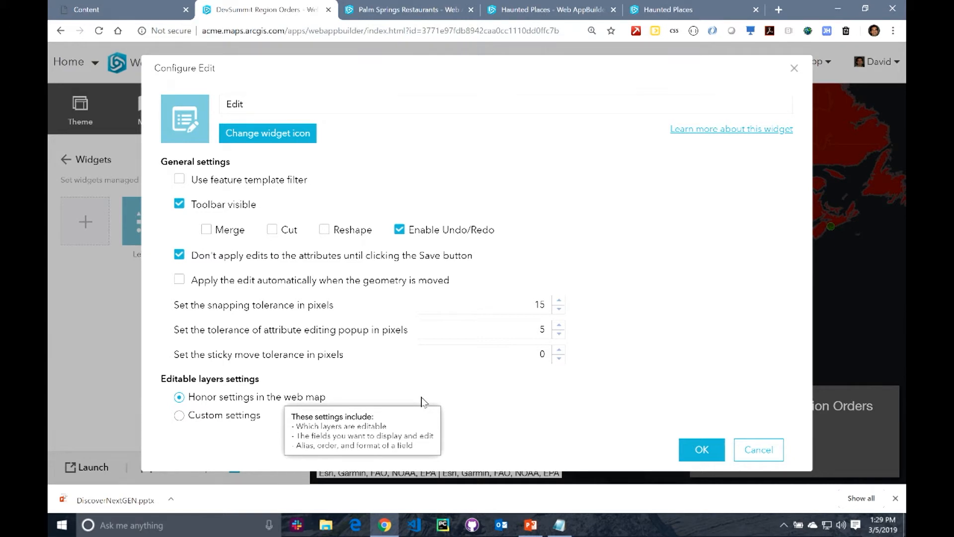
click(688, 449)
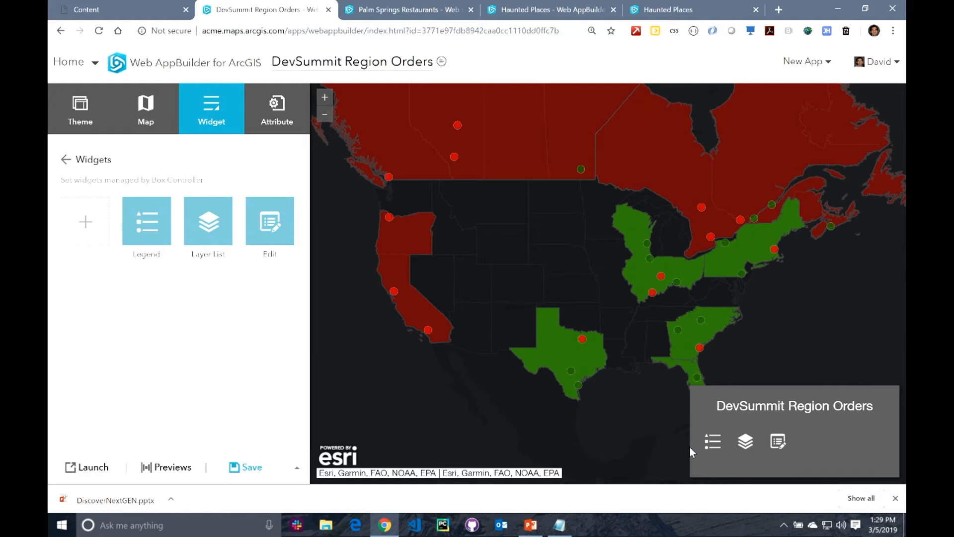
- With the Edit widget, select the Los Angeles Branch point and open its first related RepOrders record for editing
click(777, 444)
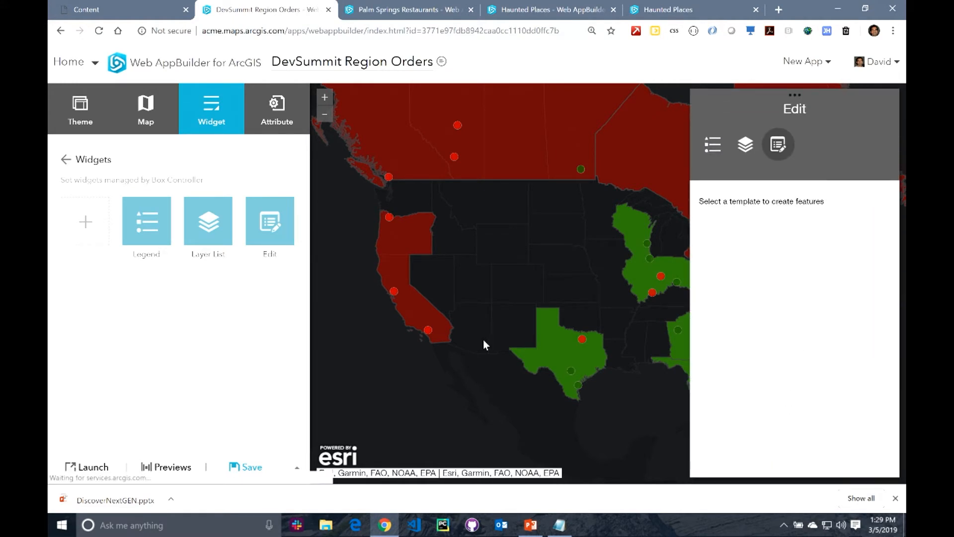
click(428, 331)
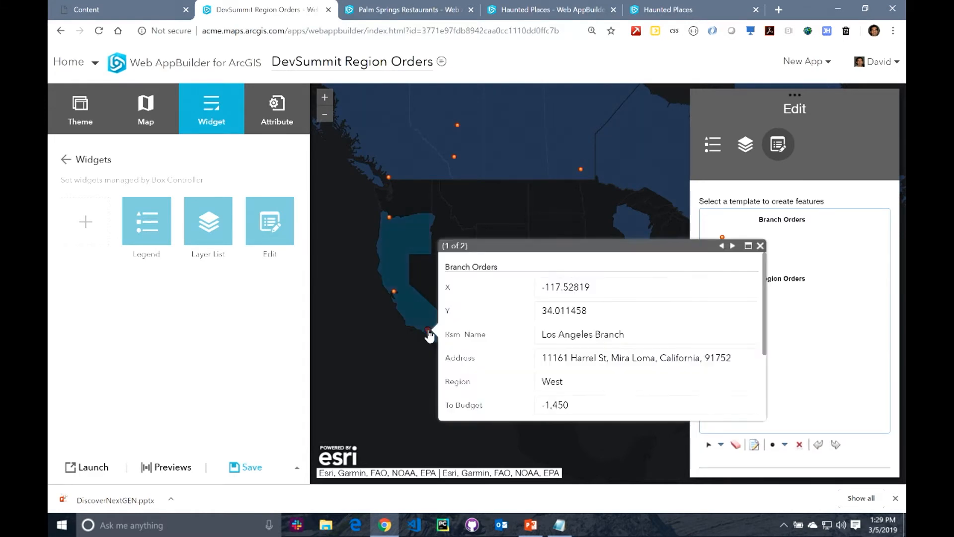
scroll(587, 334, down, 2)
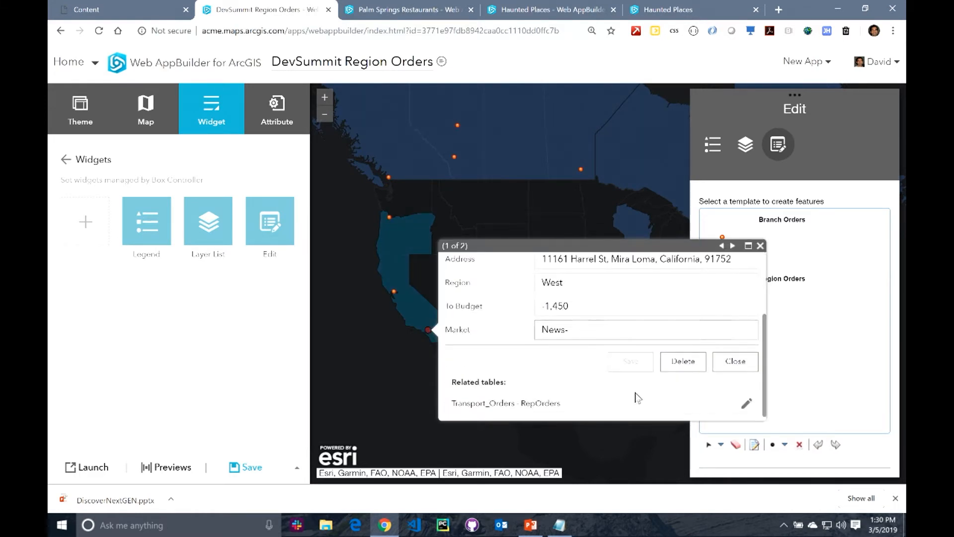
click(747, 404)
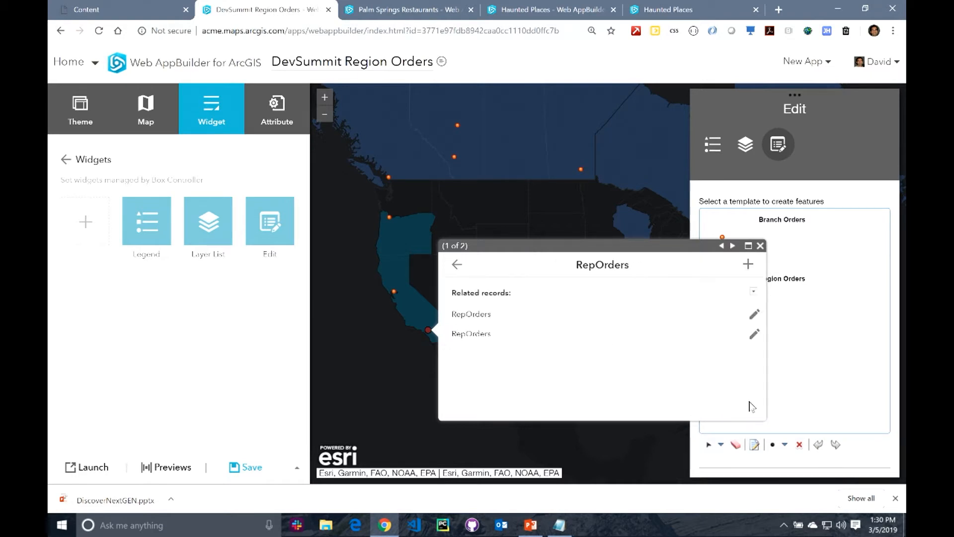
click(755, 315)
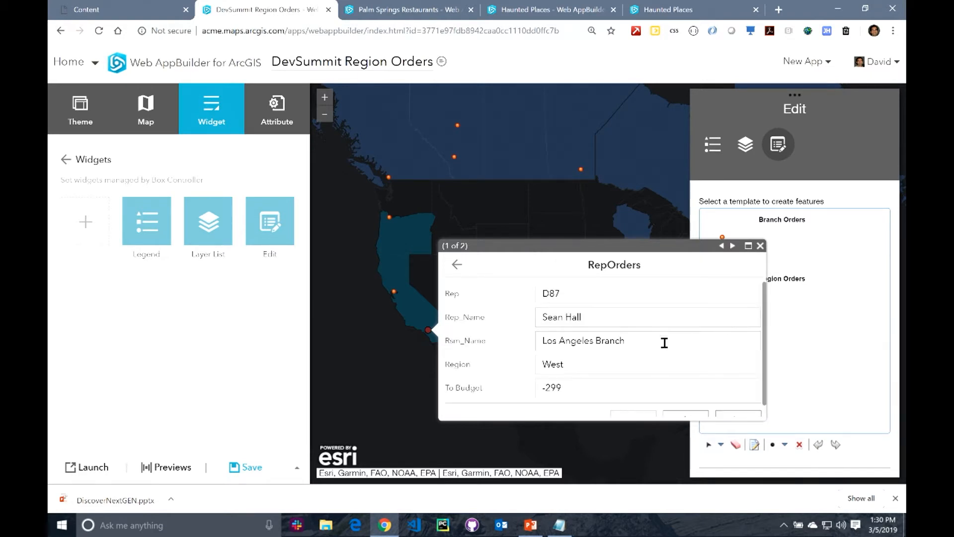
- Replace the Rep_Name value with the new representative's full name, save the related record and close the pop-up
drag(637, 312, 476, 315)
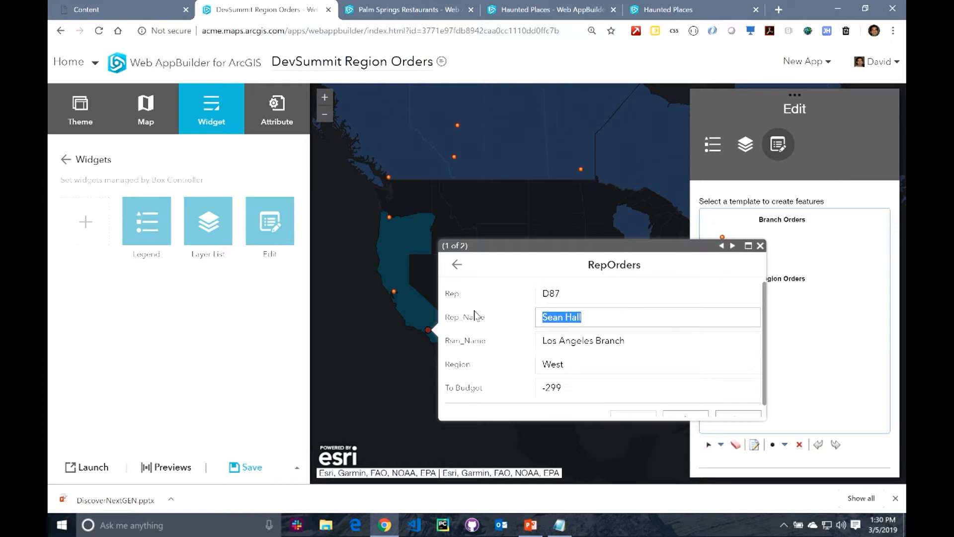
text(David M)
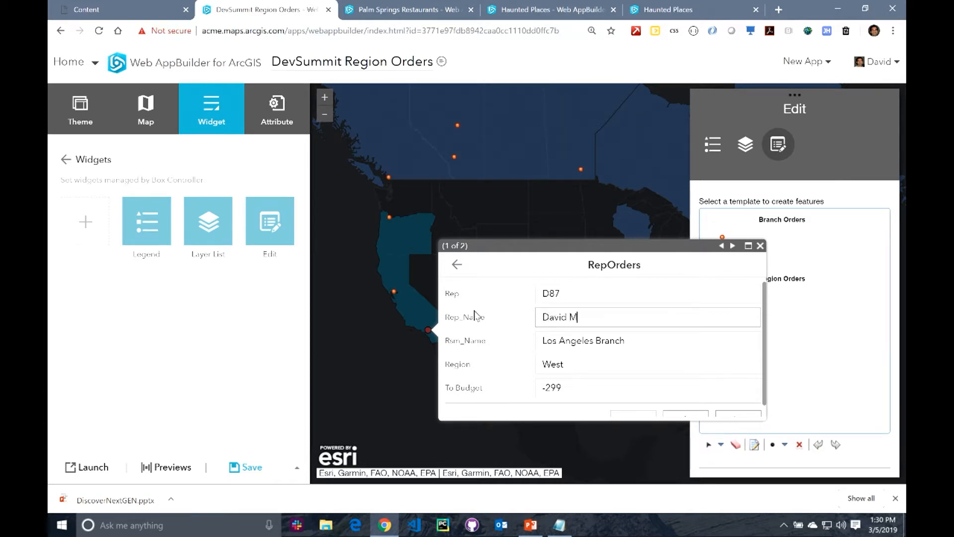
text(artinez)
scroll(534, 366, down, 1)
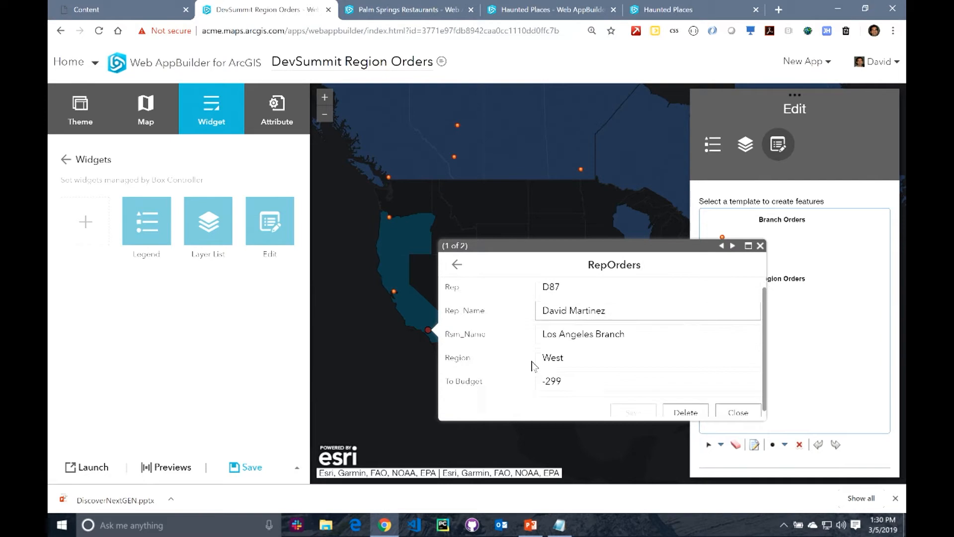
click(738, 407)
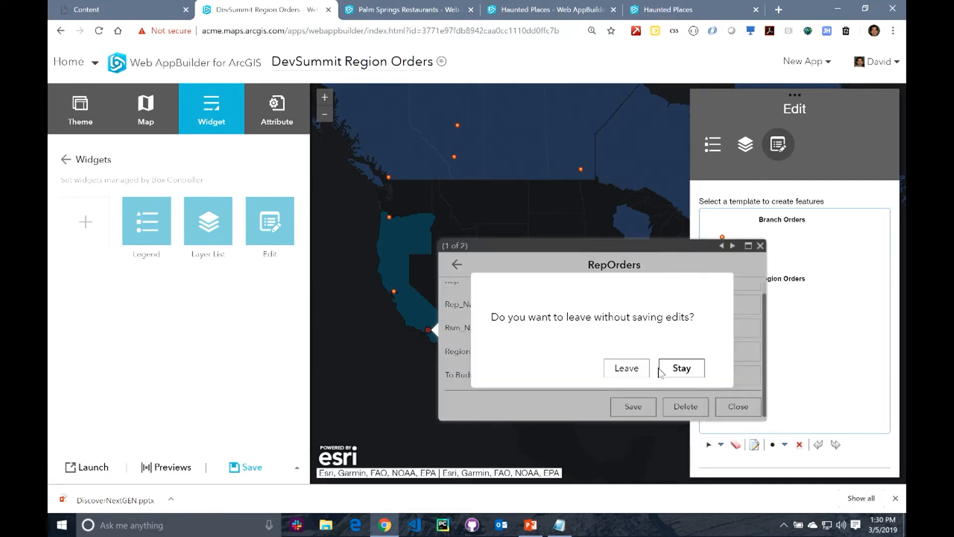
click(684, 370)
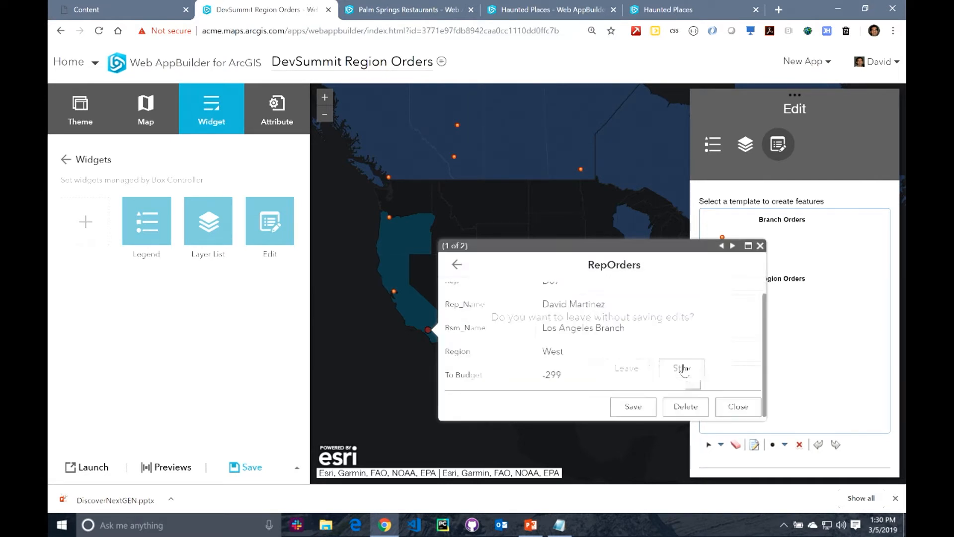
click(639, 406)
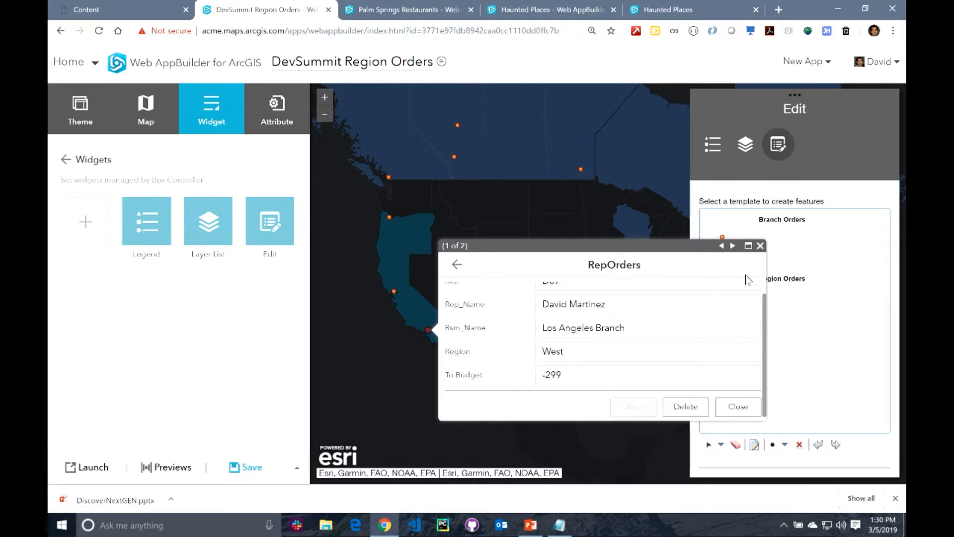
click(760, 246)
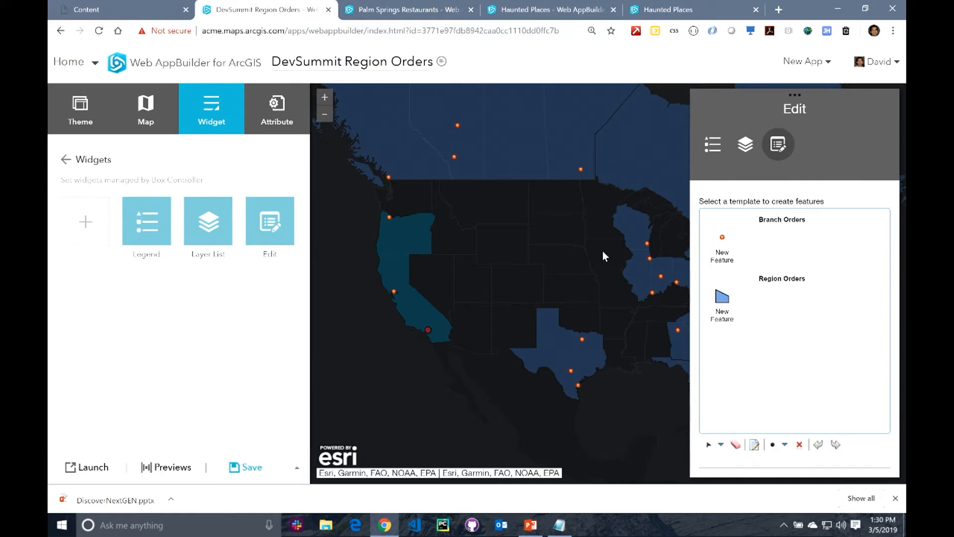
- Switch to PowerPoint and start the slide show from the 2D Widgets slide
click(536, 528)
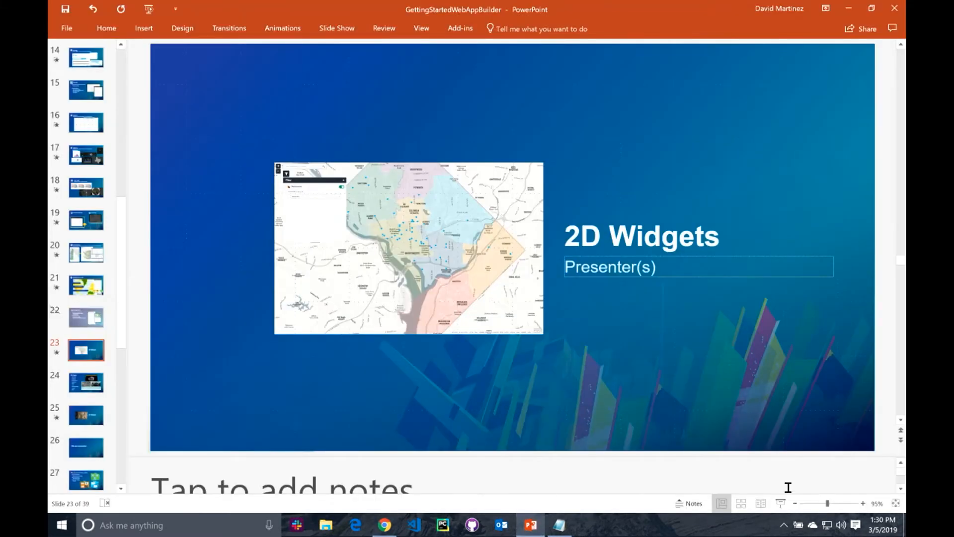
click(780, 503)
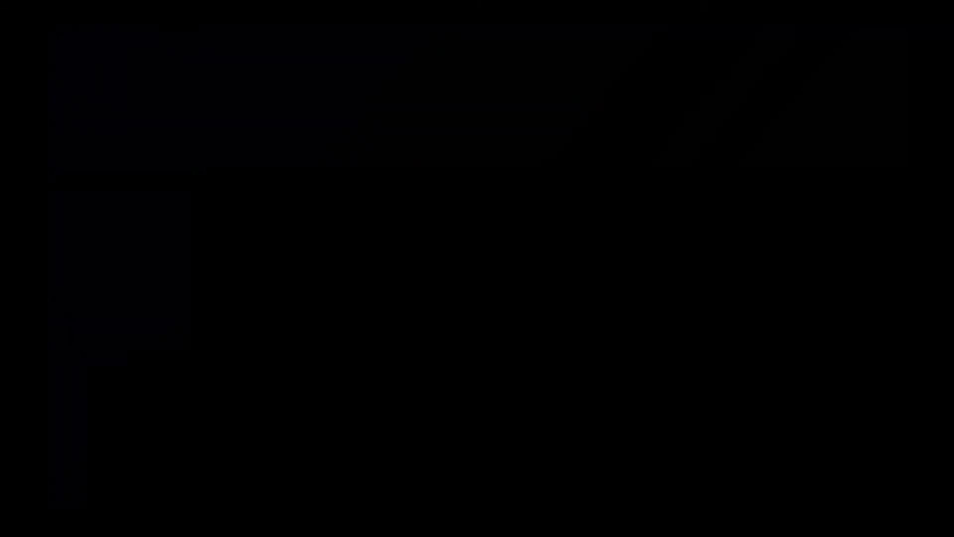
click(566, 302)
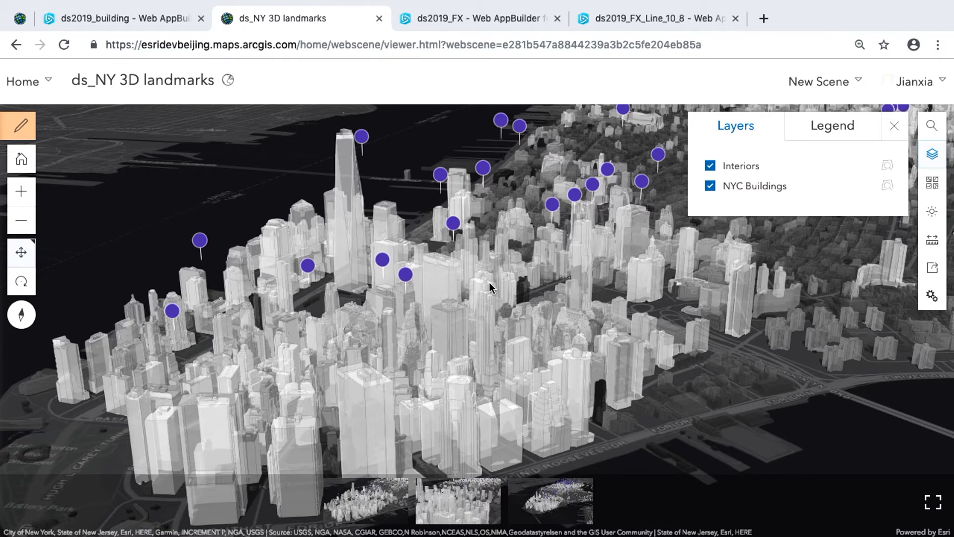
- Toggle the Interiors and NYC Buildings layers in the ds_NY 3D landmarks scene to examine what each contains
click(740, 172)
click(711, 167)
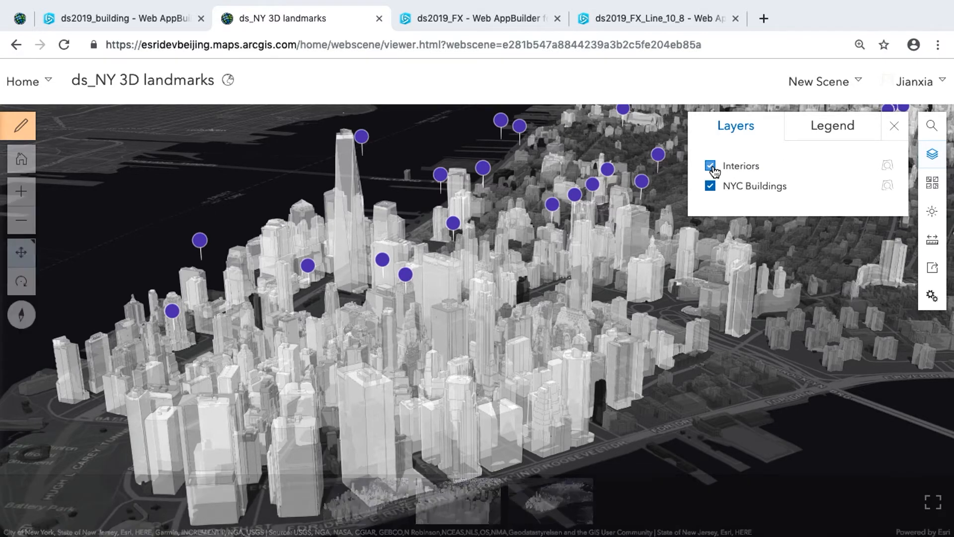
click(753, 188)
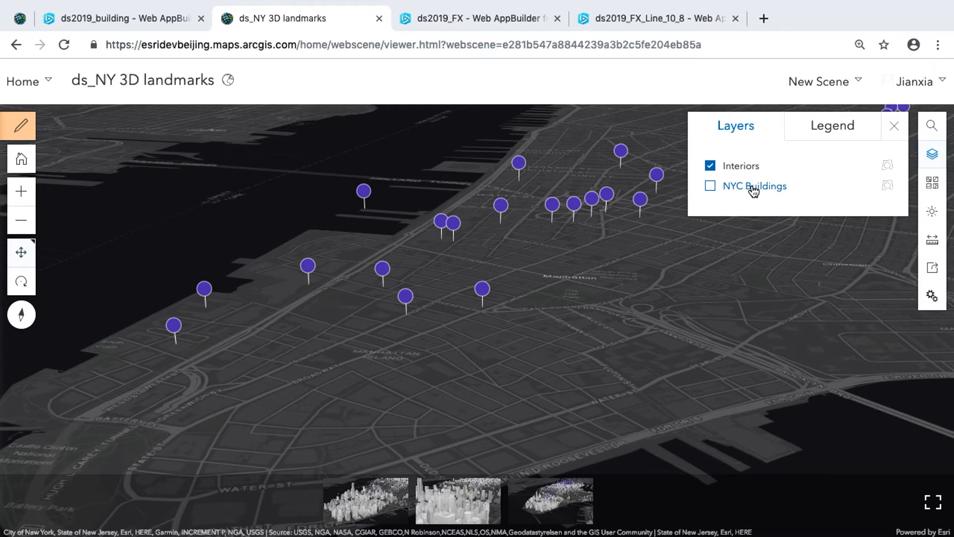
click(711, 185)
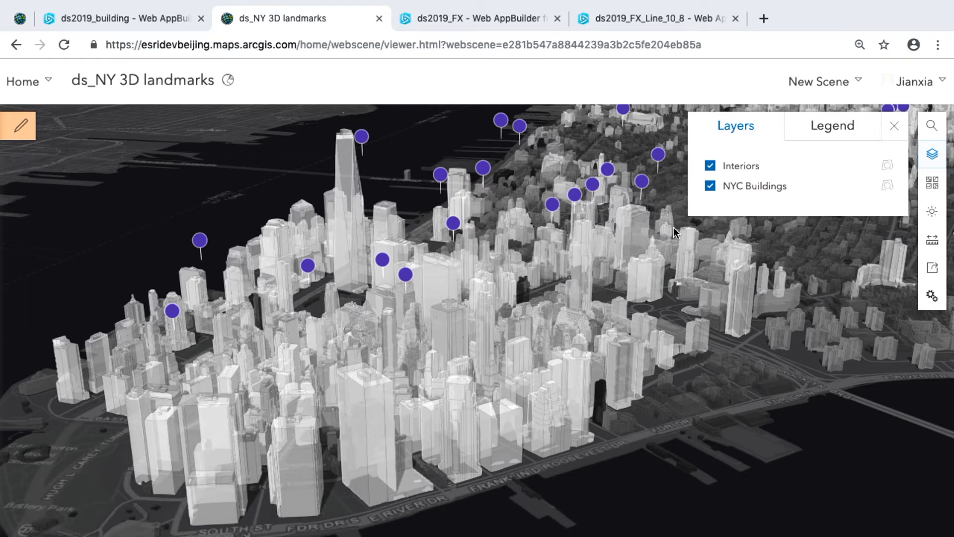
- Create a Web AppBuilder app from the ds_NY 3D landmarks scene, titled ds_NY 3D landmarks1
click(936, 269)
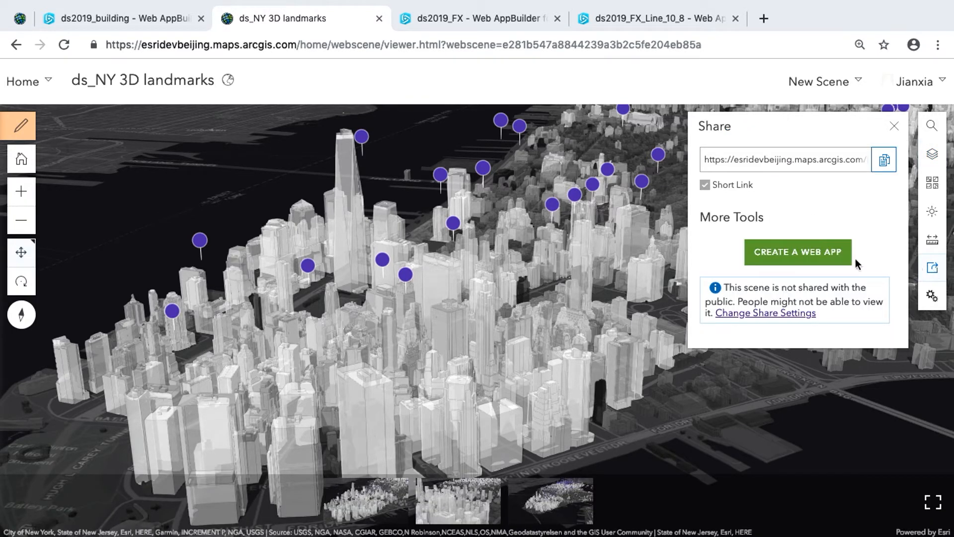
click(838, 259)
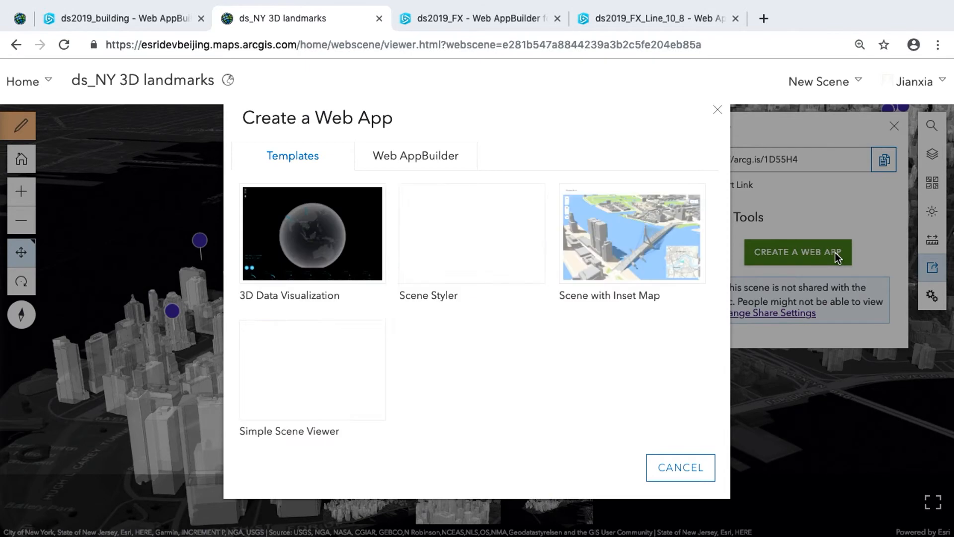
click(446, 158)
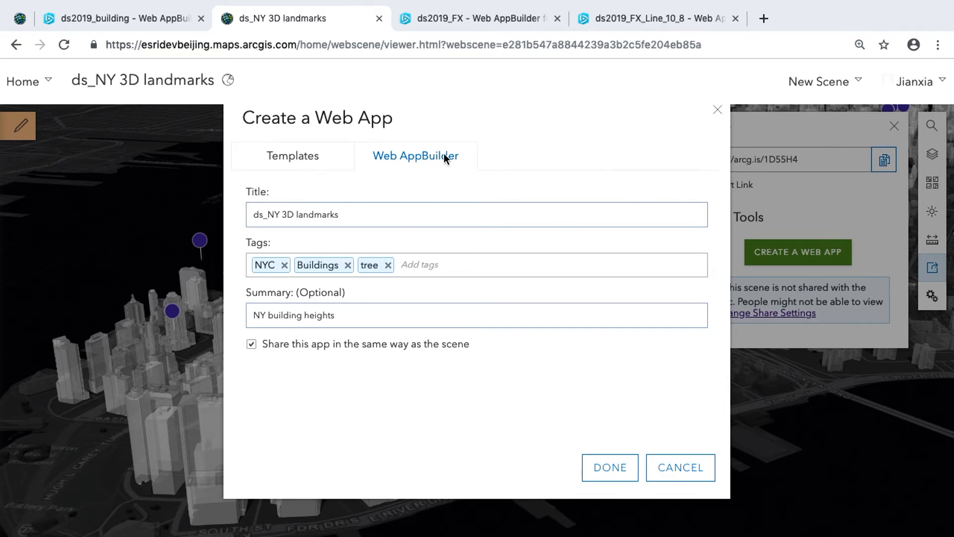
click(365, 215)
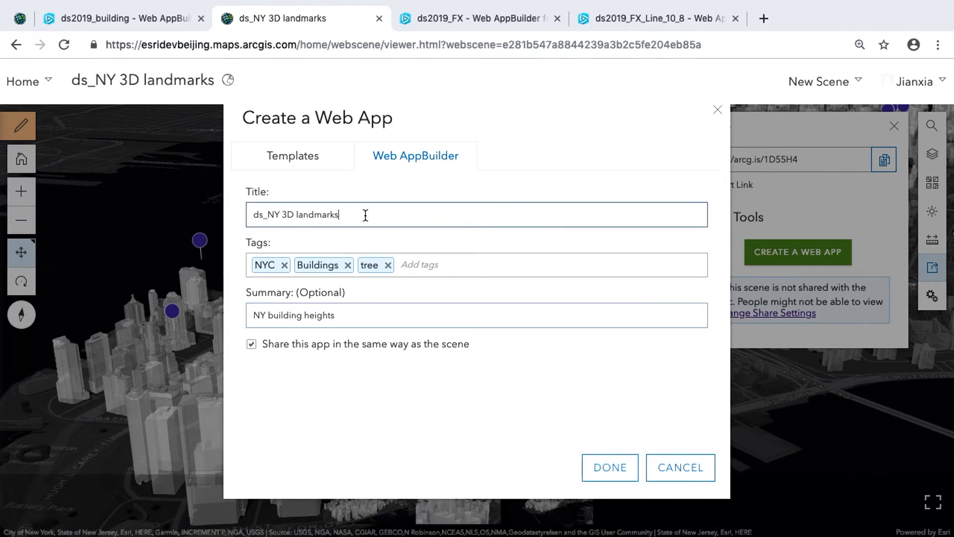
text(1)
click(614, 477)
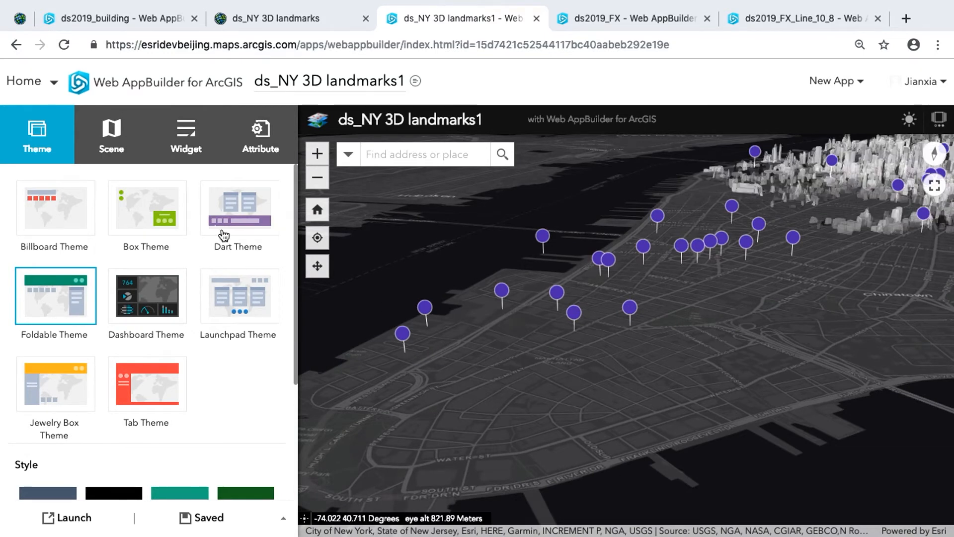
- Review the app's scene settings and apply the Dashboard Theme to the app
click(124, 146)
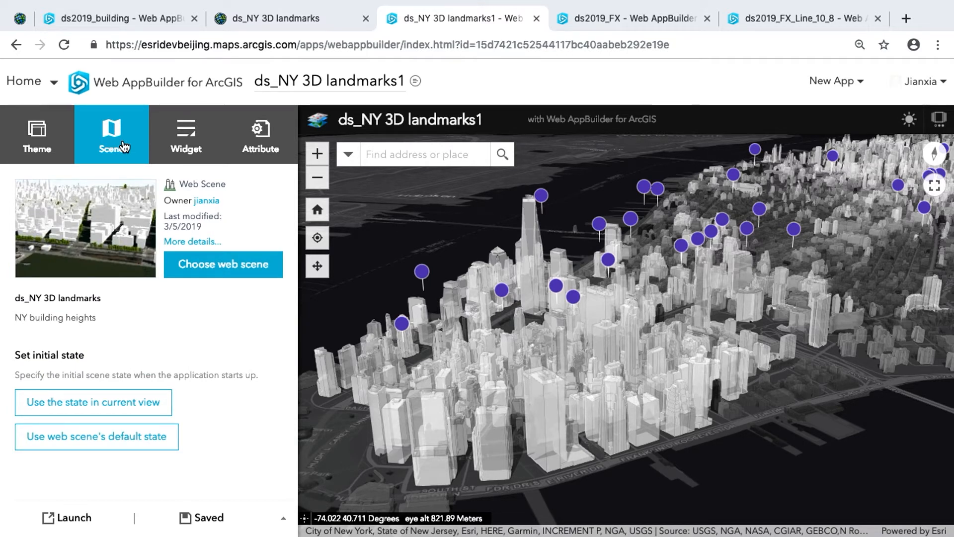
click(44, 149)
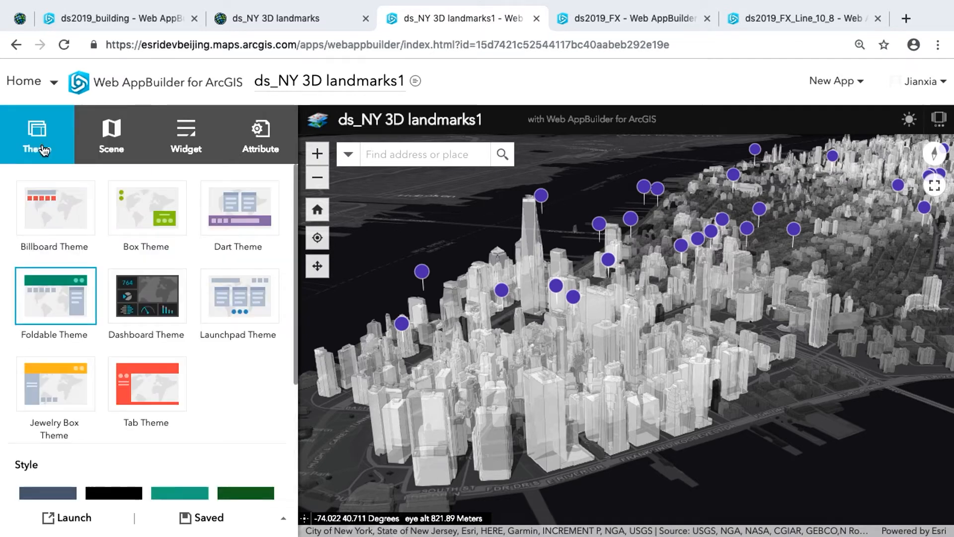
click(155, 291)
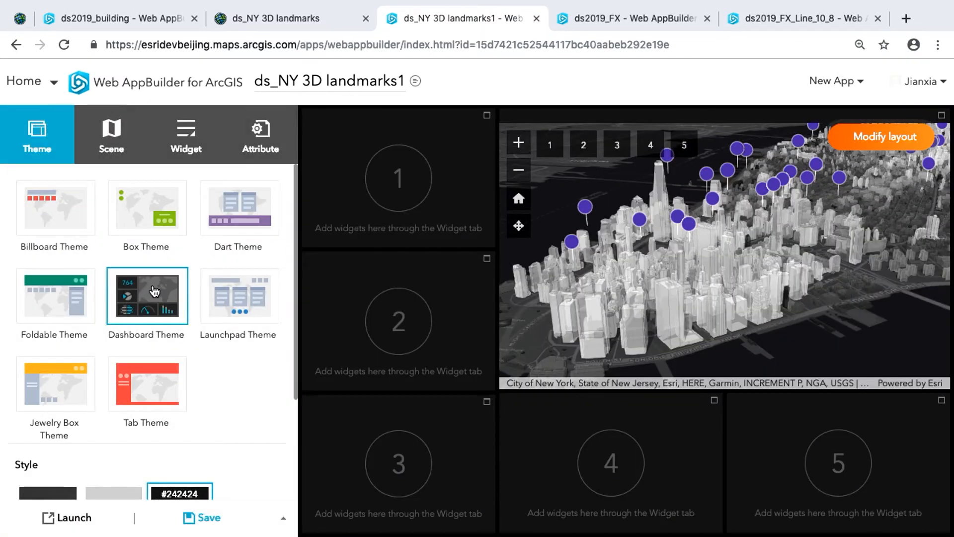
- Customize the dashboard layout by removing both panels below the scene area and the middle panel beside it
click(896, 137)
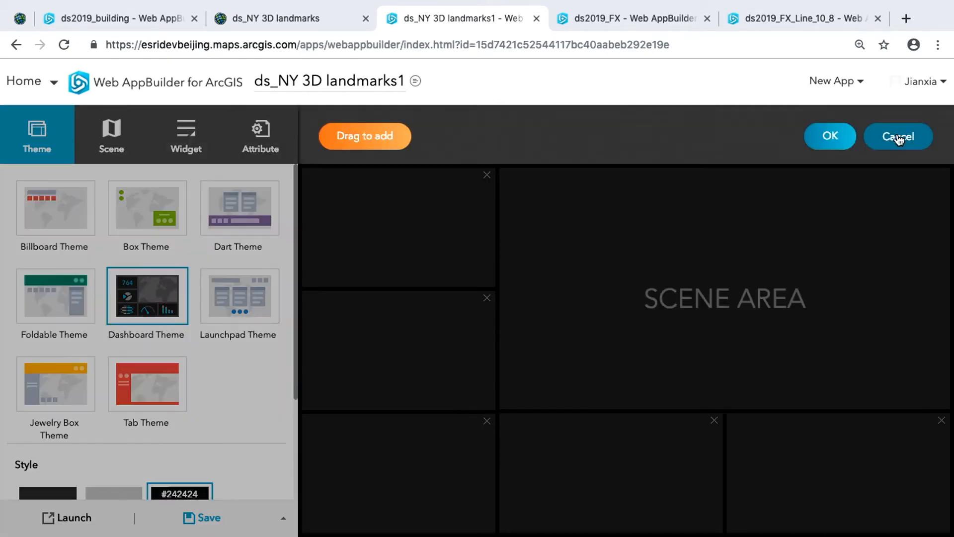
click(715, 421)
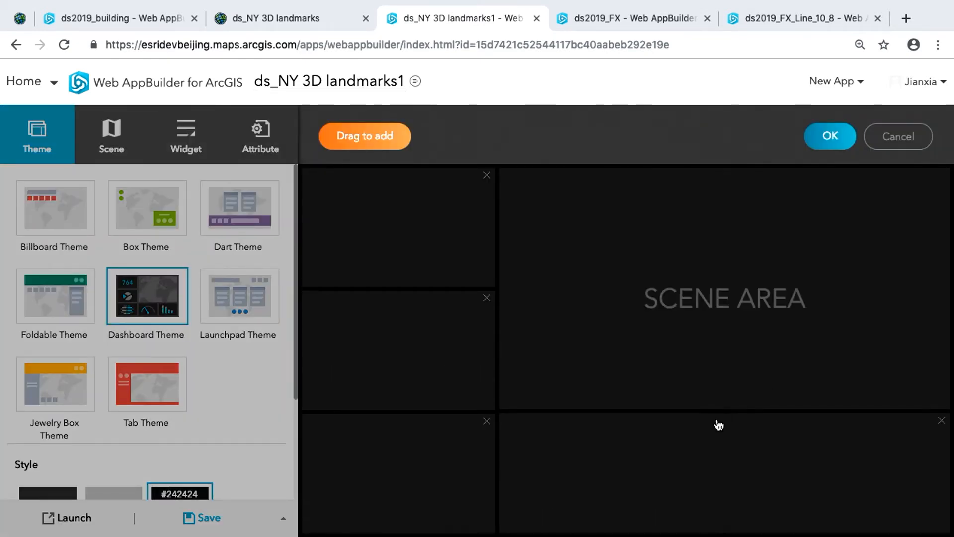
click(941, 421)
click(487, 298)
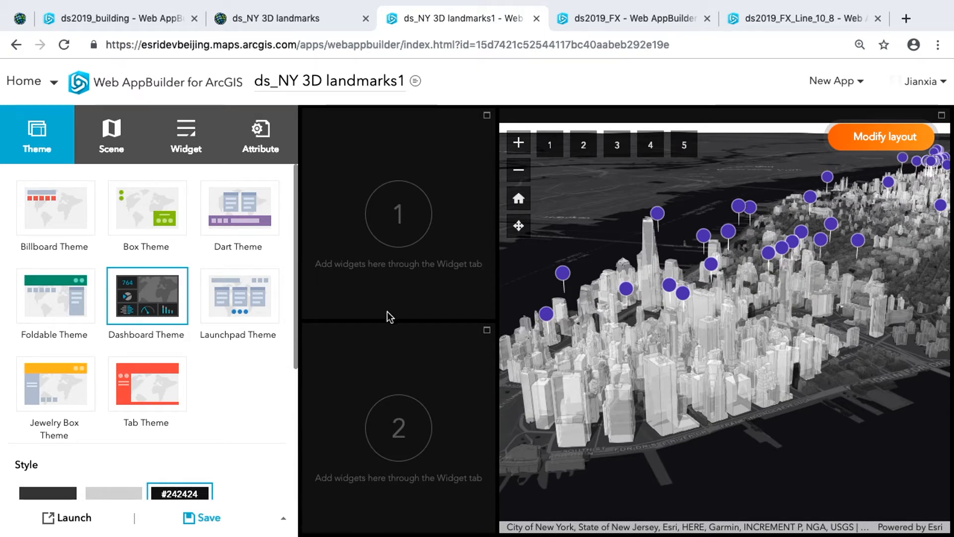
drag(296, 333, 288, 450)
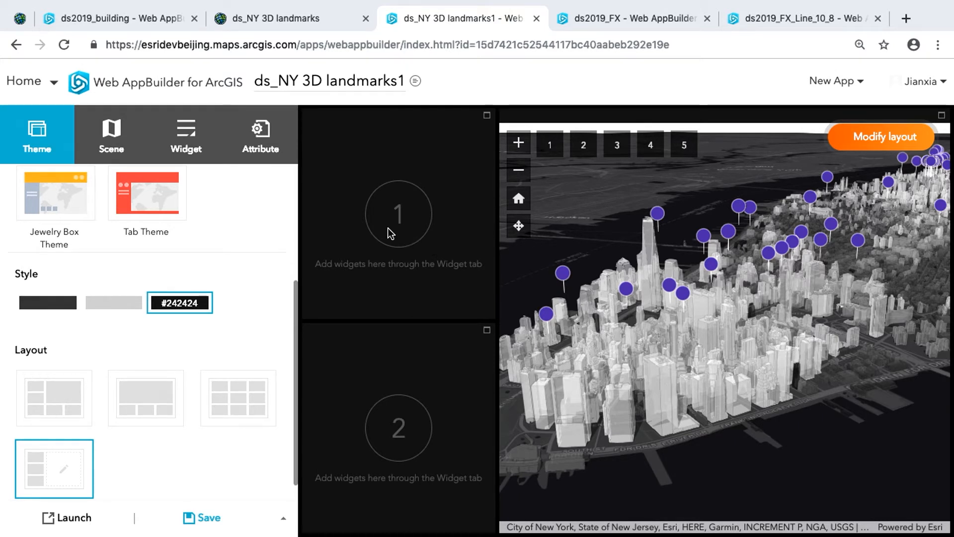
- Add the Measurement widget to the first dashboard panel, with default units Sq Feet for area and Feet for length
click(186, 147)
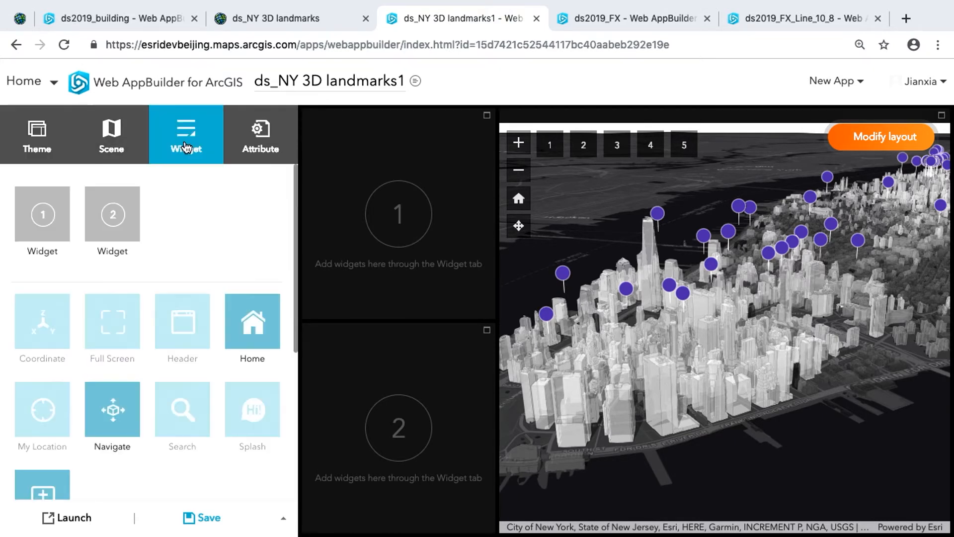
click(44, 218)
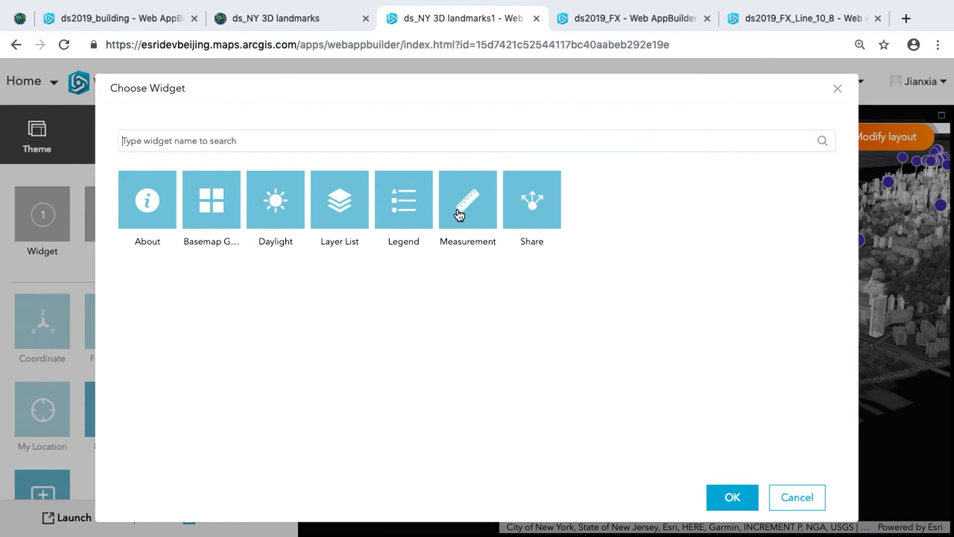
click(720, 514)
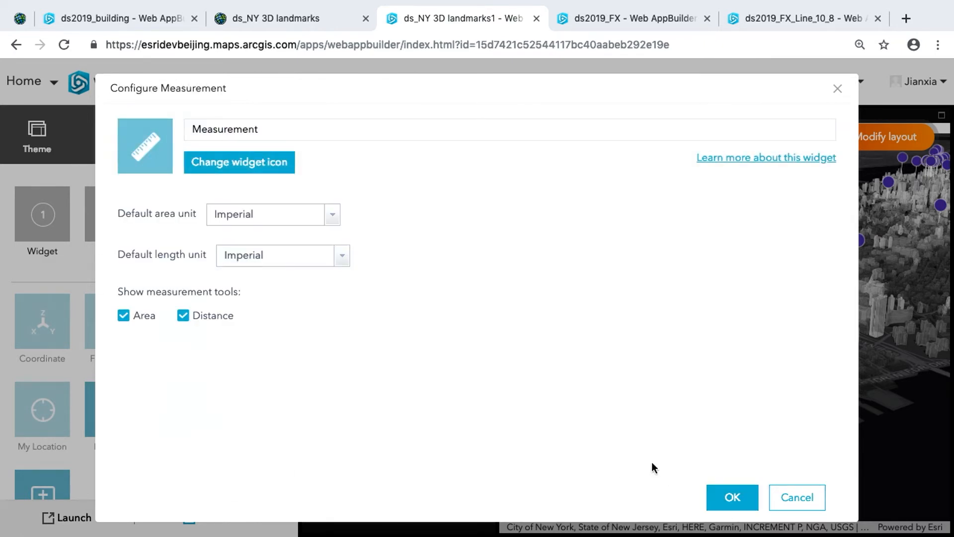
click(333, 214)
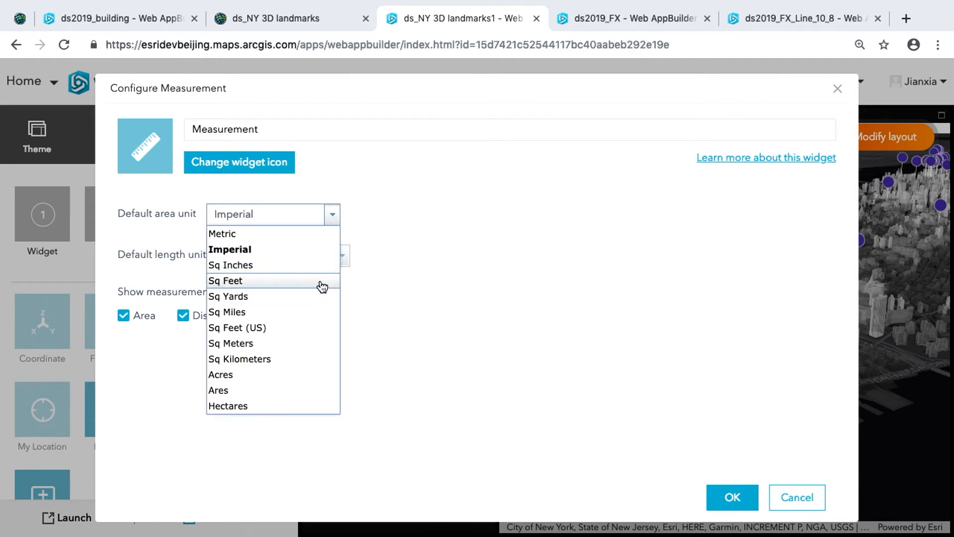
click(322, 282)
click(343, 255)
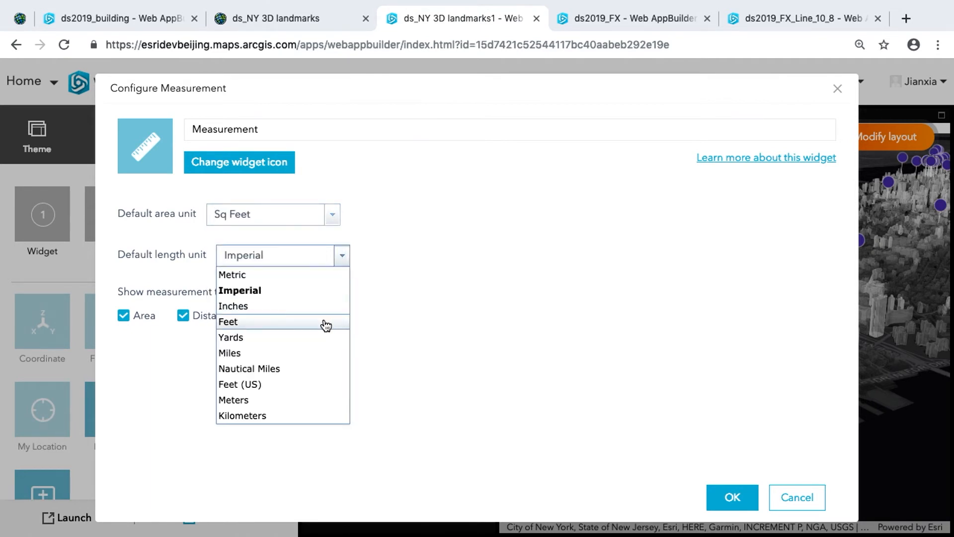
click(325, 323)
click(725, 495)
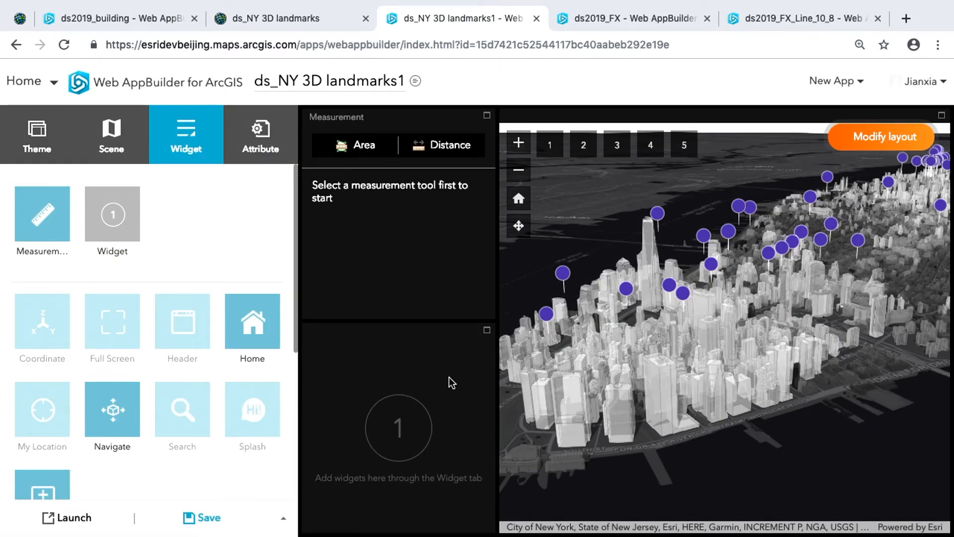
- Add the Legend widget with its default configuration to the remaining dashboard panel
click(121, 222)
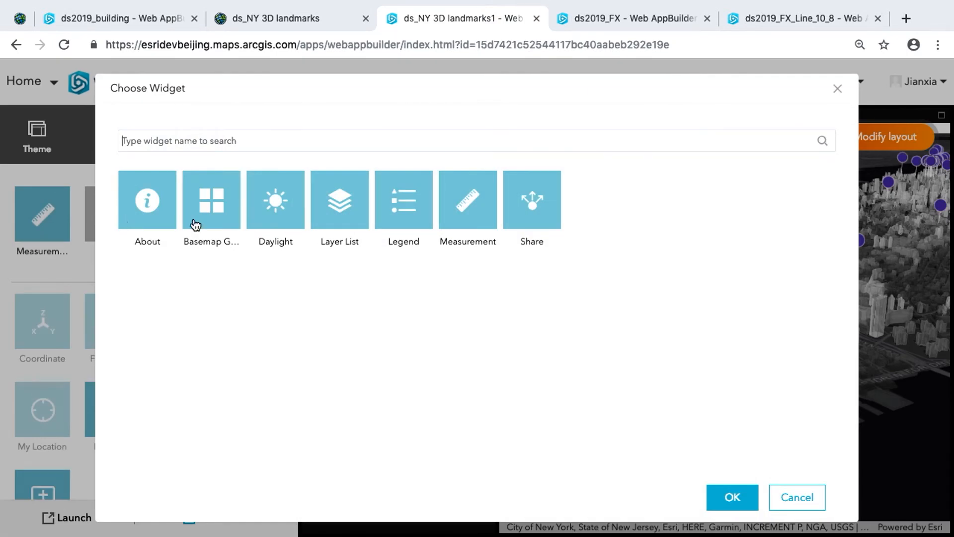
click(409, 218)
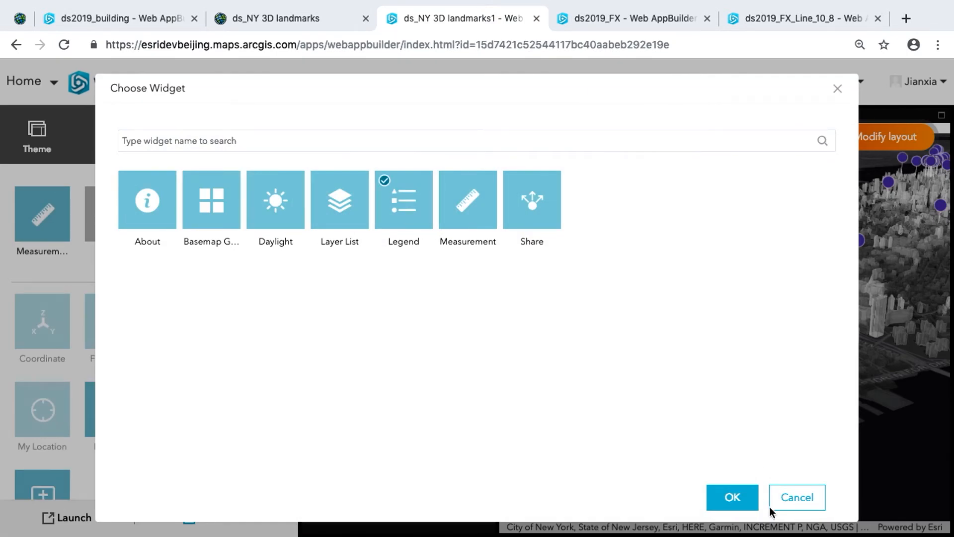
click(734, 500)
click(733, 497)
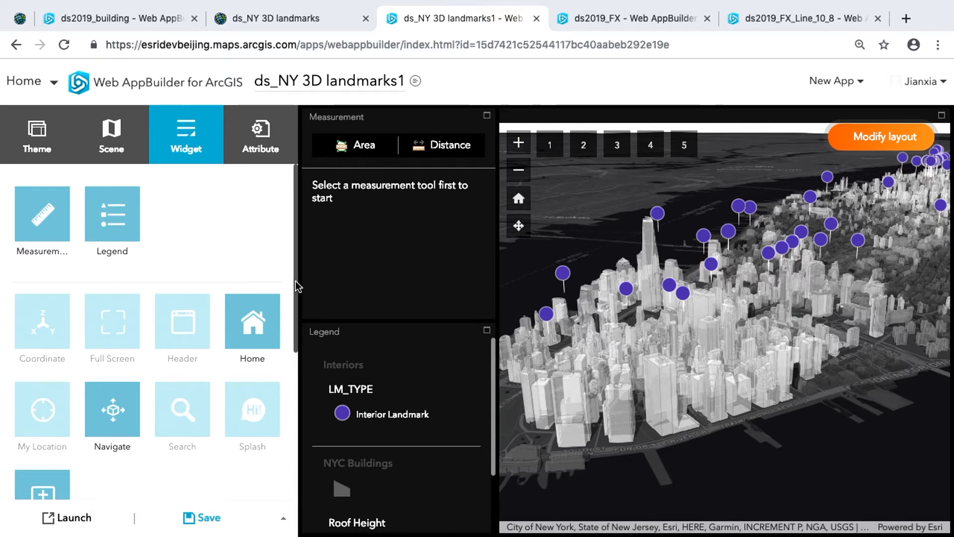
- Add the Slides widget with its default configuration to the first on-scene widget placeholder
drag(296, 284, 290, 418)
click(46, 370)
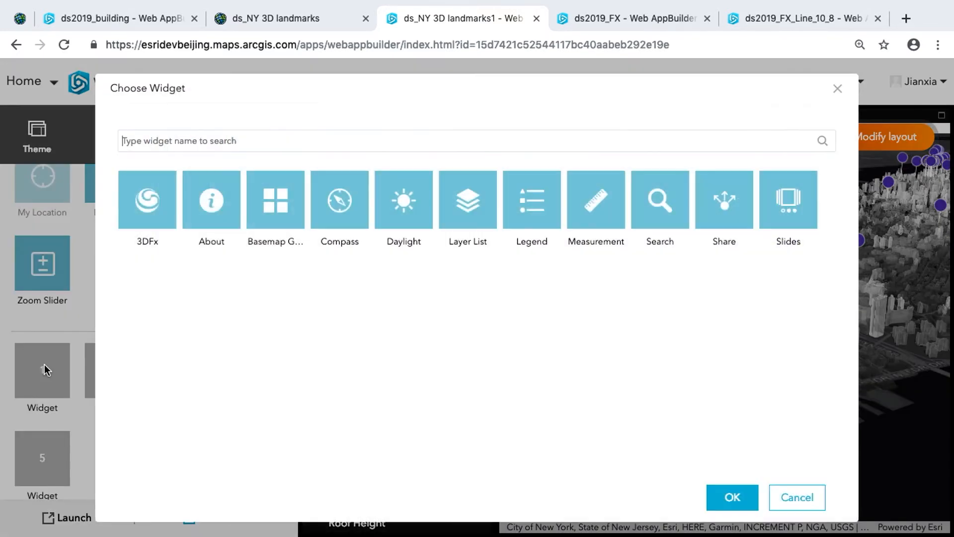
click(778, 214)
click(731, 498)
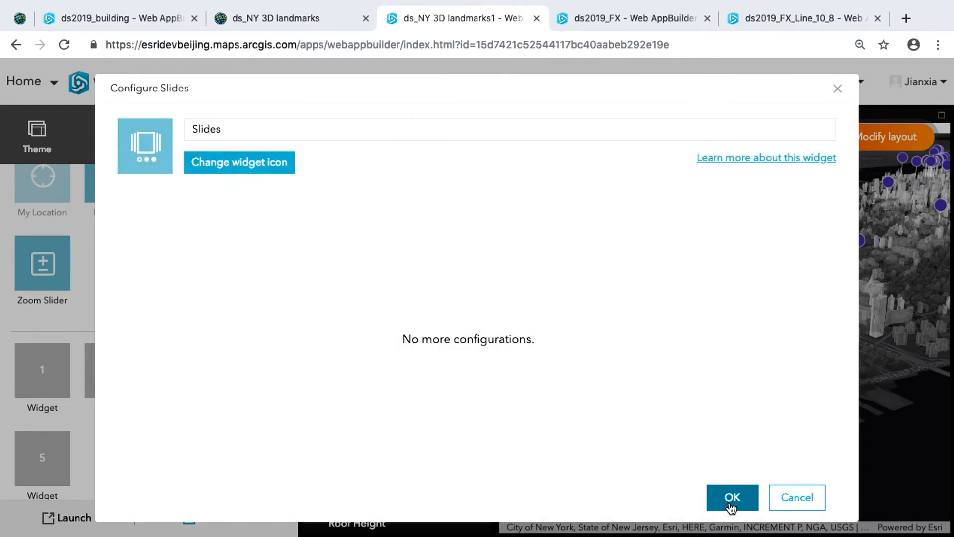
click(733, 498)
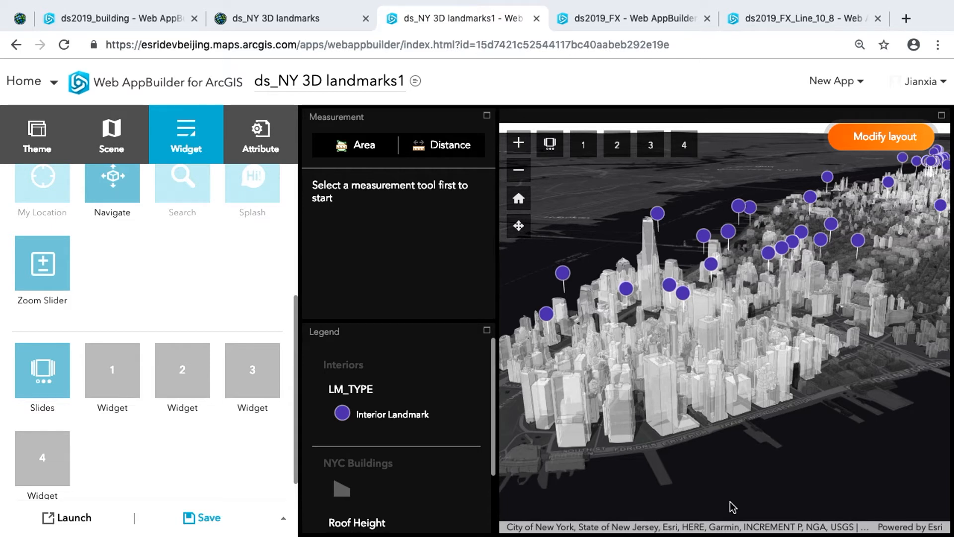
- Open the Slides widget in the app preview and view Slide 2, Slide 3 and Slide 1
click(555, 154)
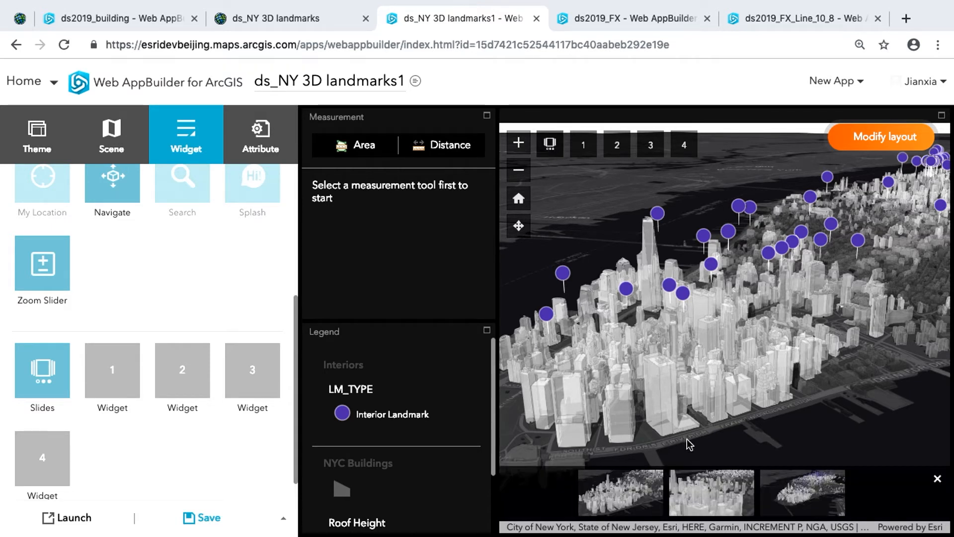
click(703, 486)
click(801, 500)
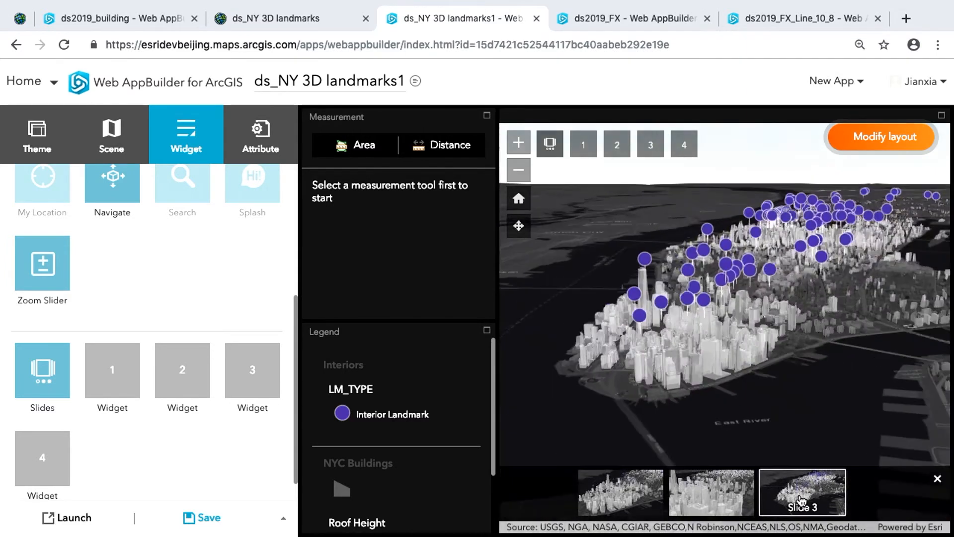
click(621, 506)
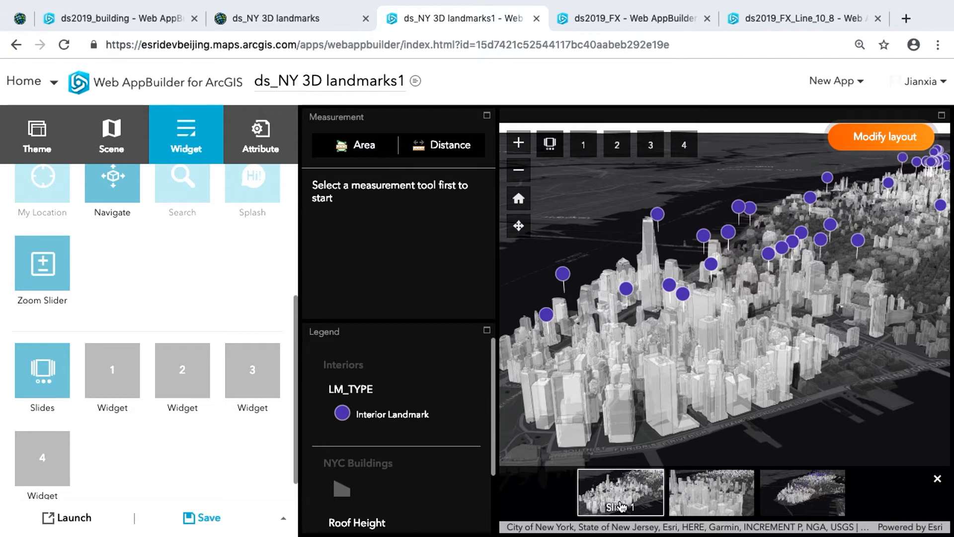
drag(493, 405, 484, 381)
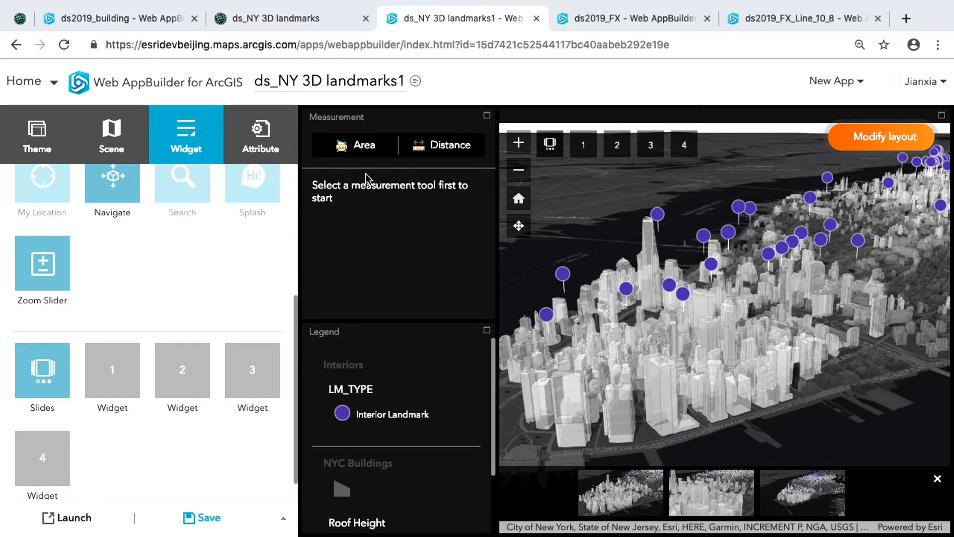
- Show Slide 2 and try to measure the area of the tall waterfront building's narrow facade by outlining its four corners
click(707, 486)
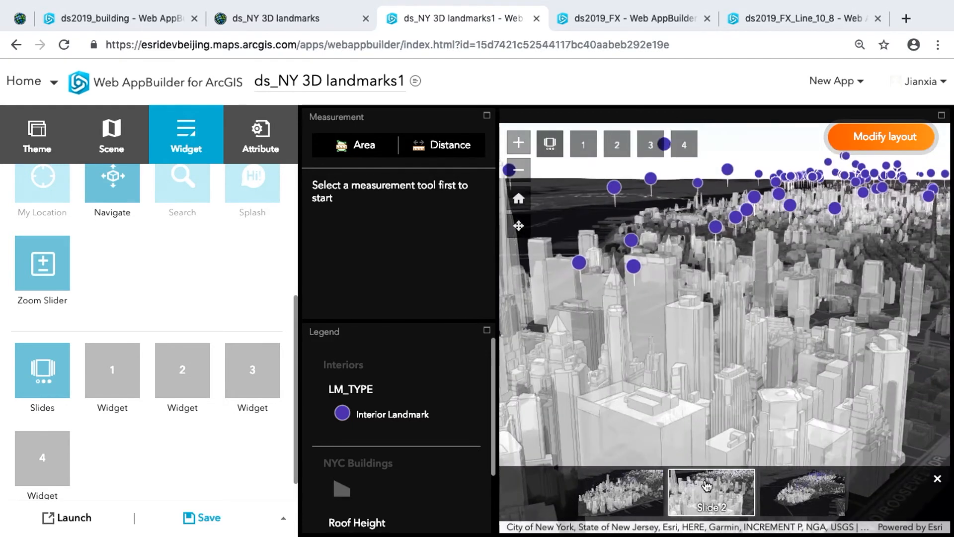
drag(697, 352, 688, 297)
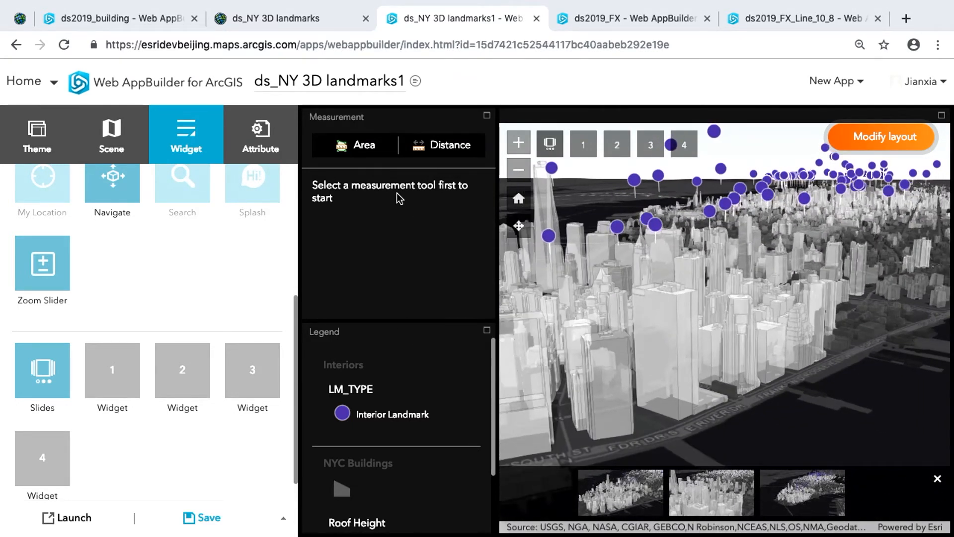
click(358, 148)
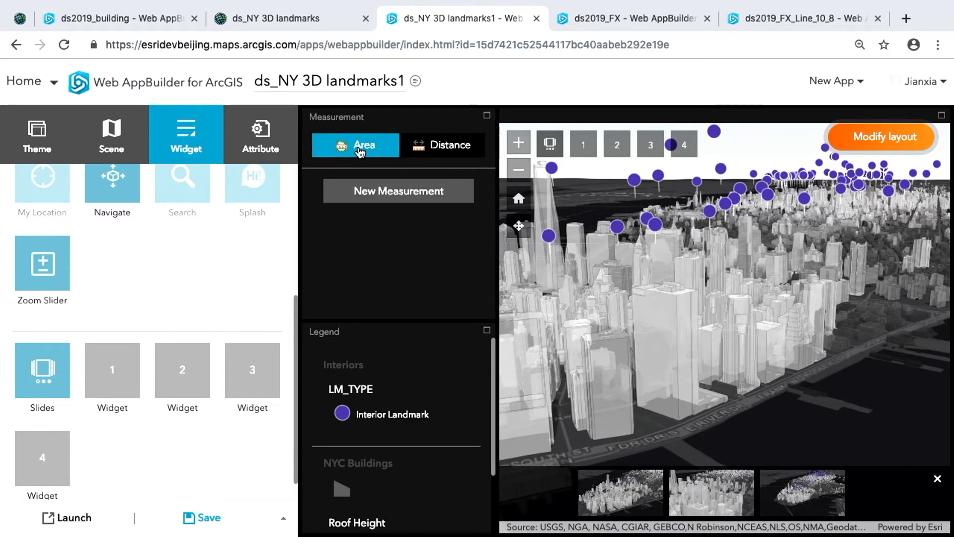
click(398, 195)
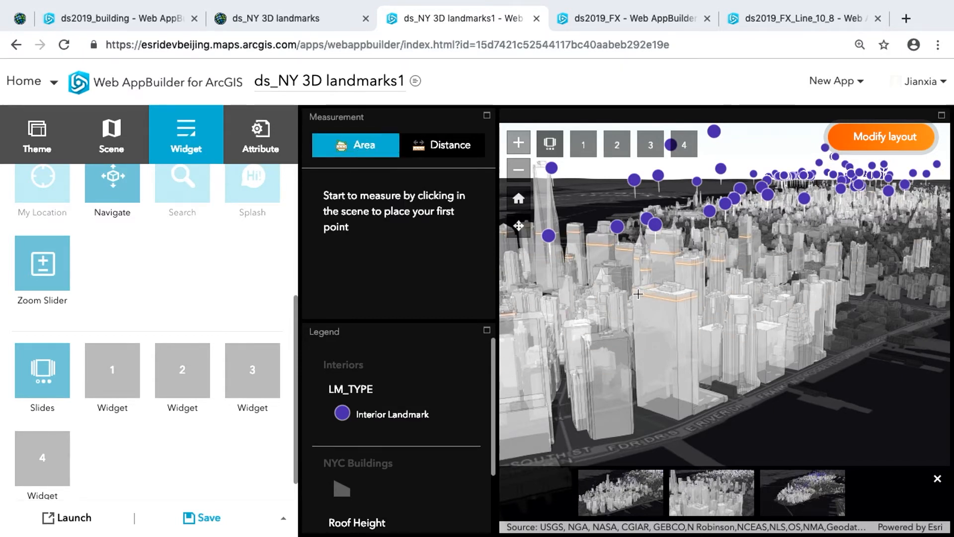
click(677, 297)
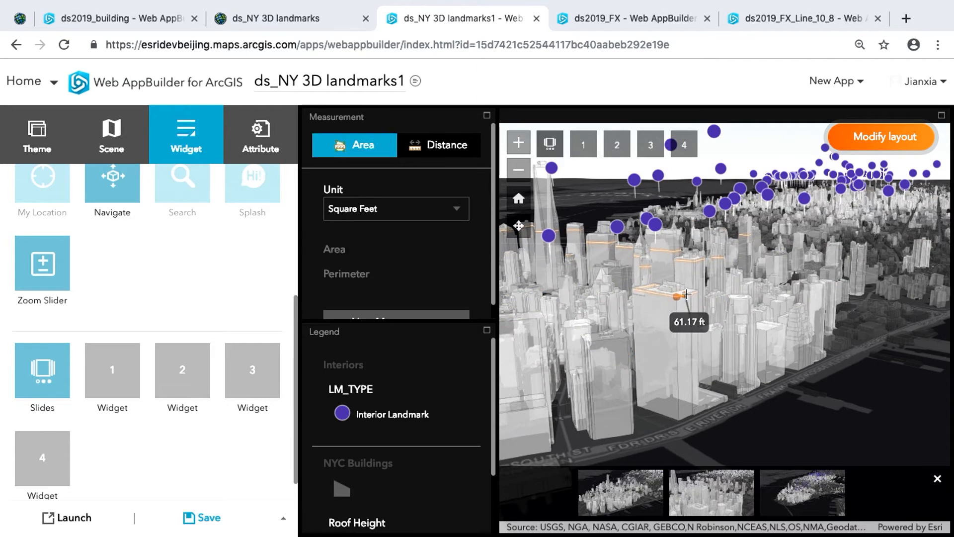
click(697, 292)
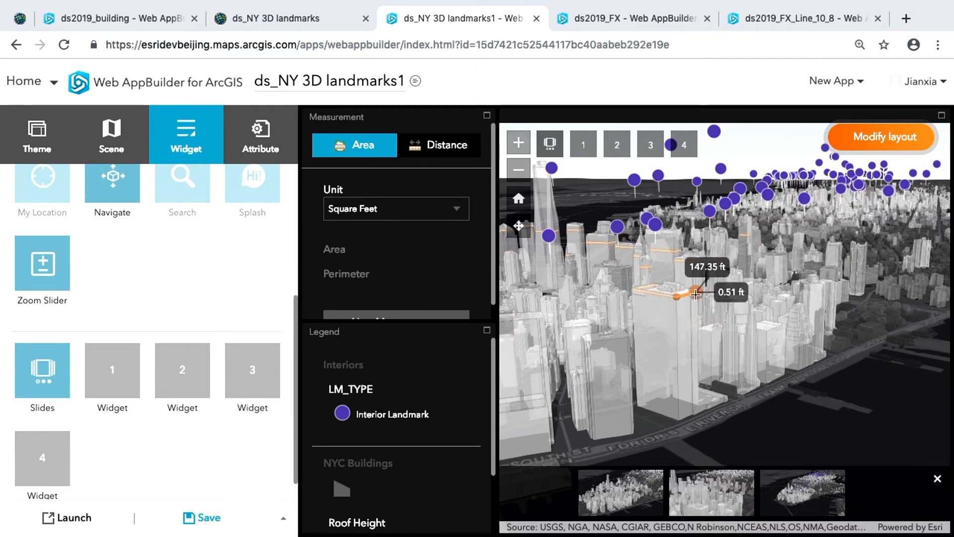
click(701, 410)
click(680, 418)
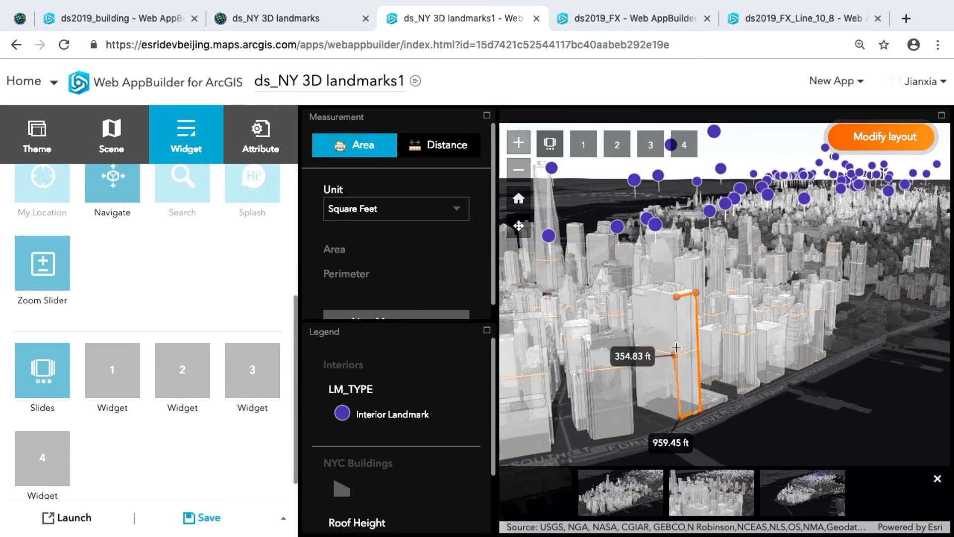
click(677, 298)
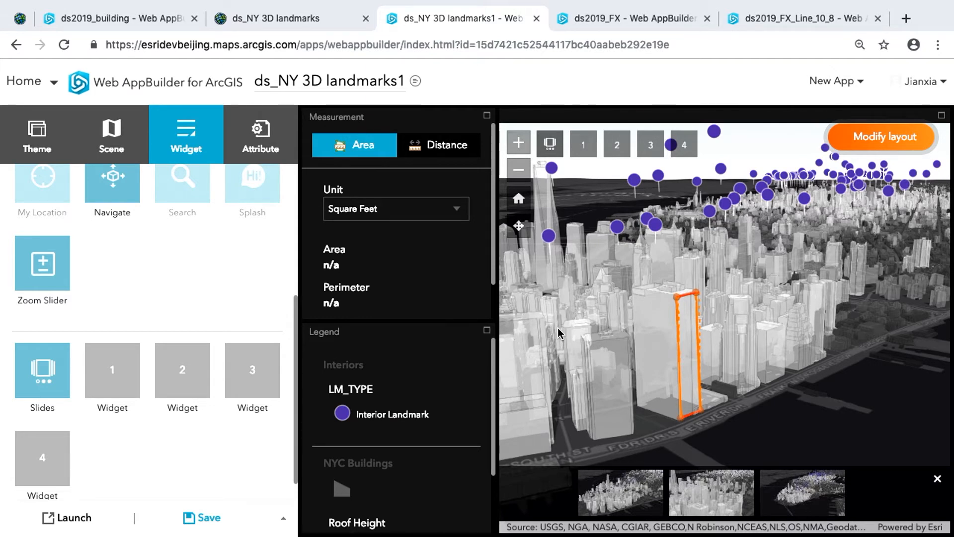
- Clear the facade outline and start a new area measurement
click(372, 156)
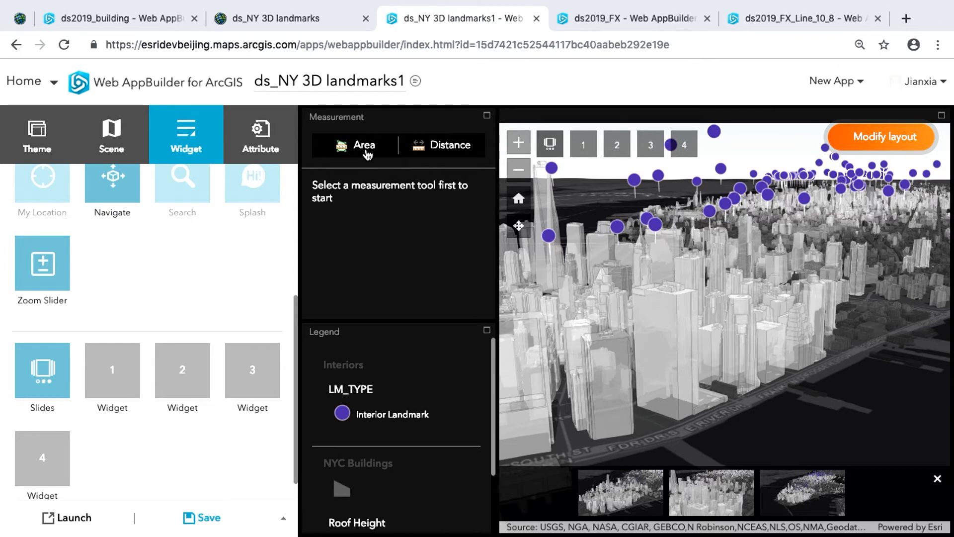
click(365, 145)
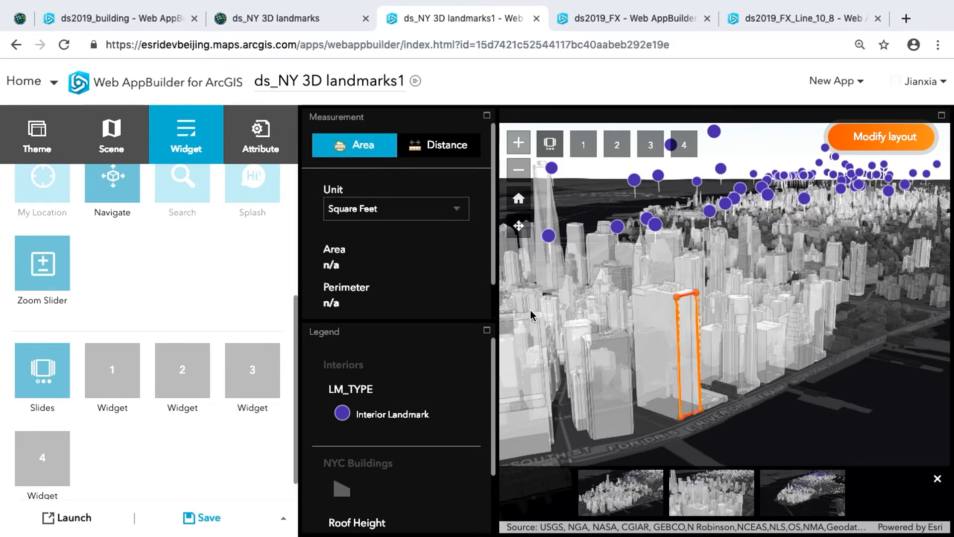
scroll(454, 305, down, 1)
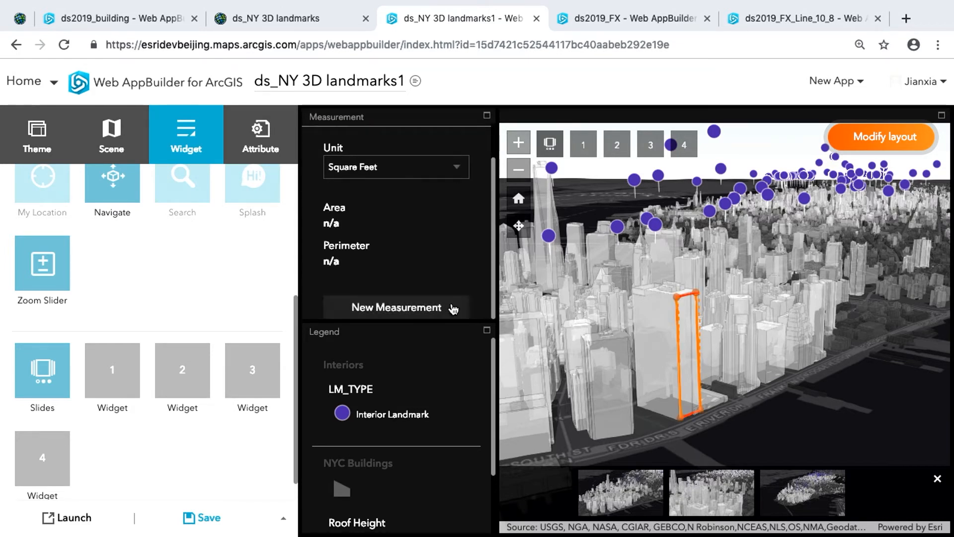
click(441, 307)
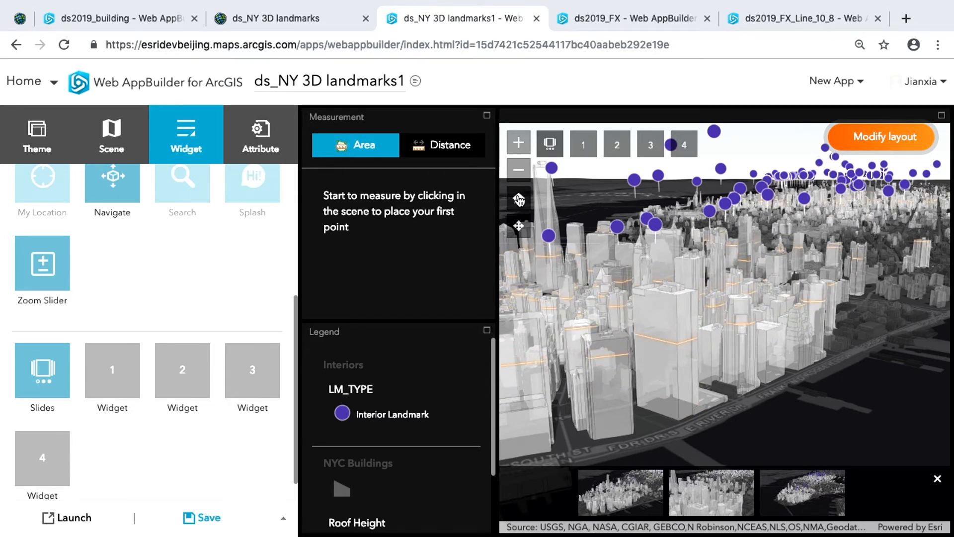
- Try to measure the area of the lower waterfront building's front facade, outlining it from one roof corner along the roof edge
click(518, 148)
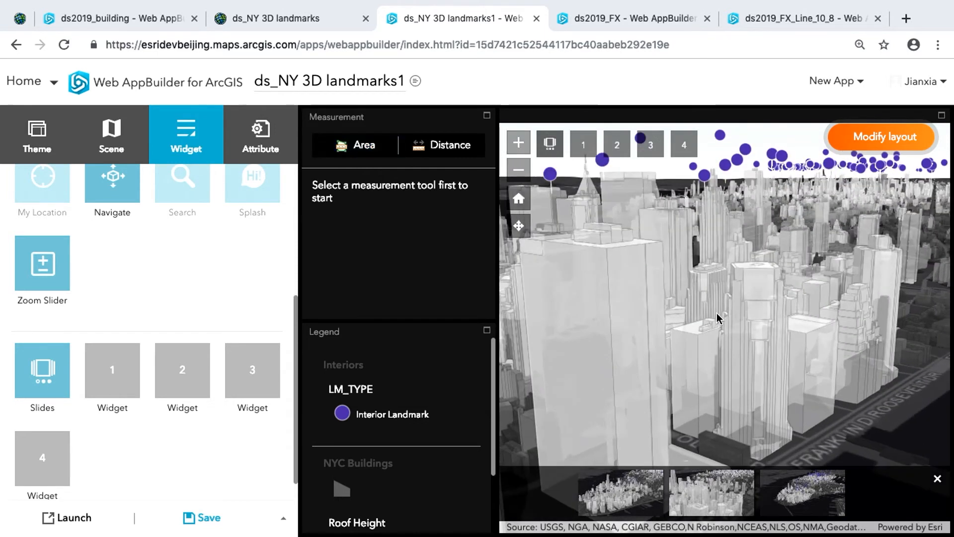
drag(686, 311, 628, 291)
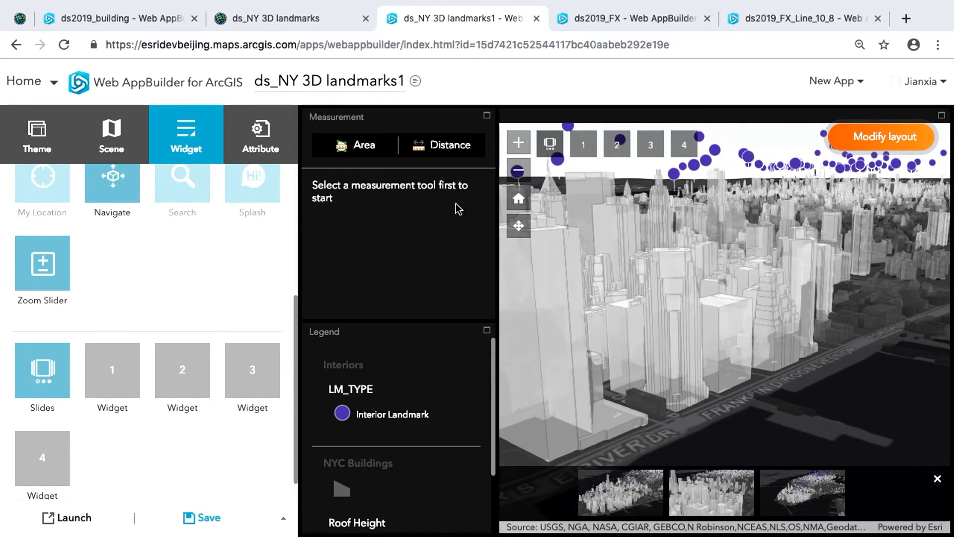
click(363, 146)
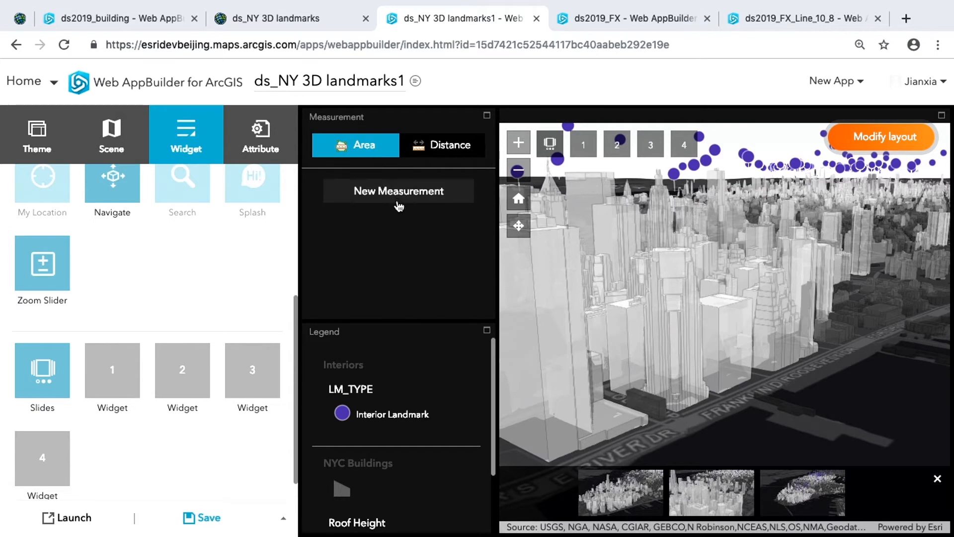
click(402, 198)
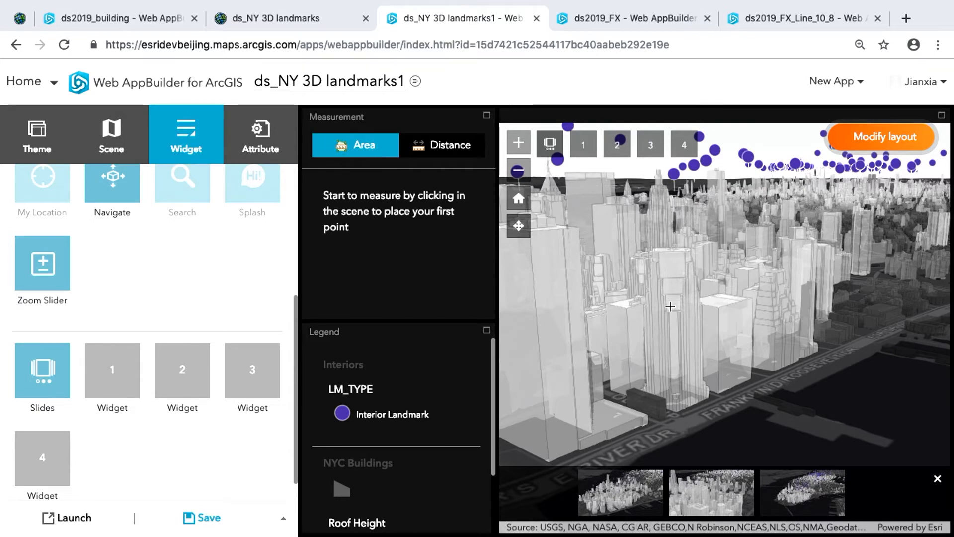
click(720, 310)
click(753, 299)
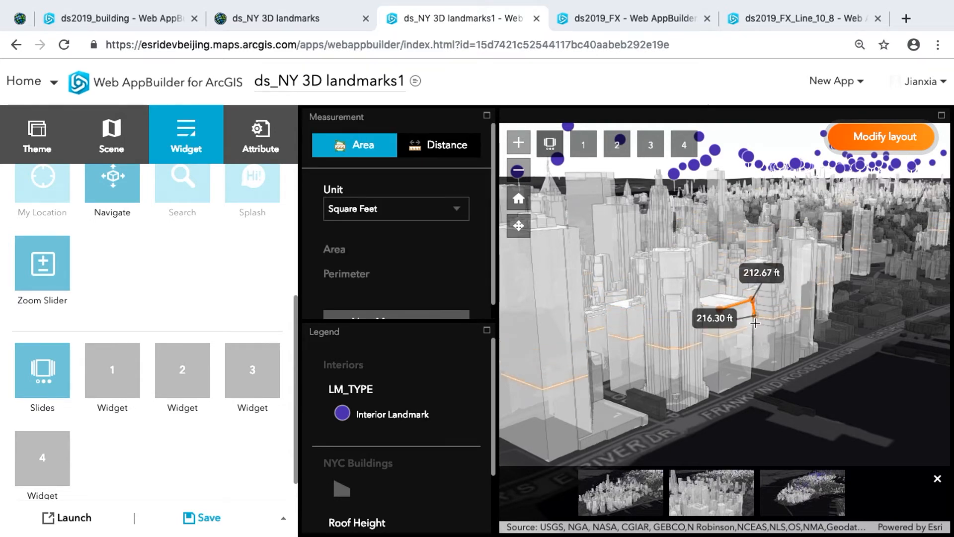
click(750, 377)
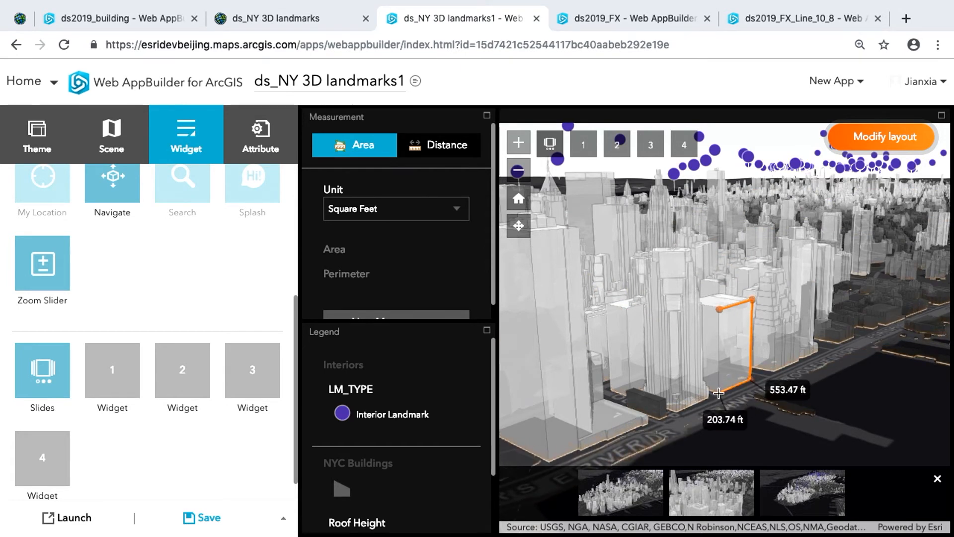
click(720, 387)
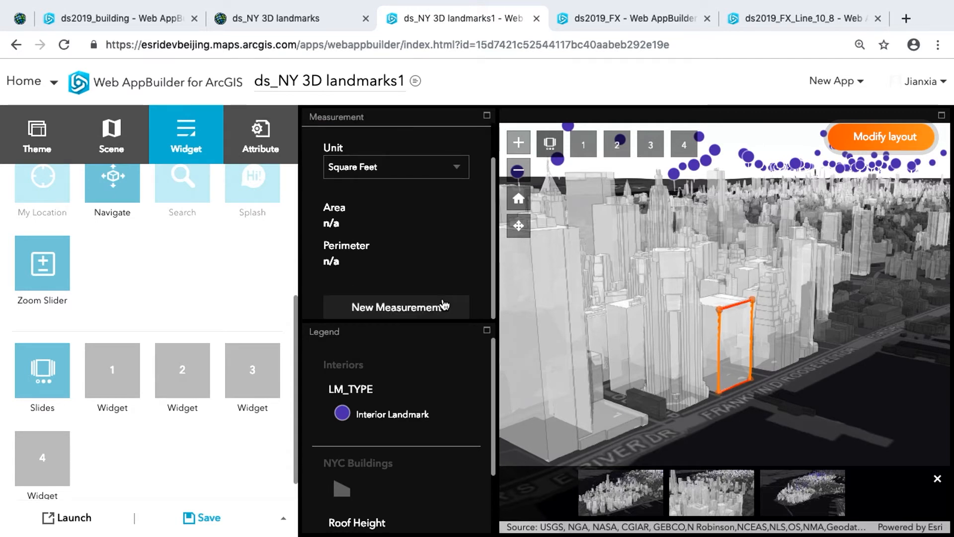
- Repeat the area measurement on the same facade, outlining it from the roof corner down its vertical edge first
click(440, 305)
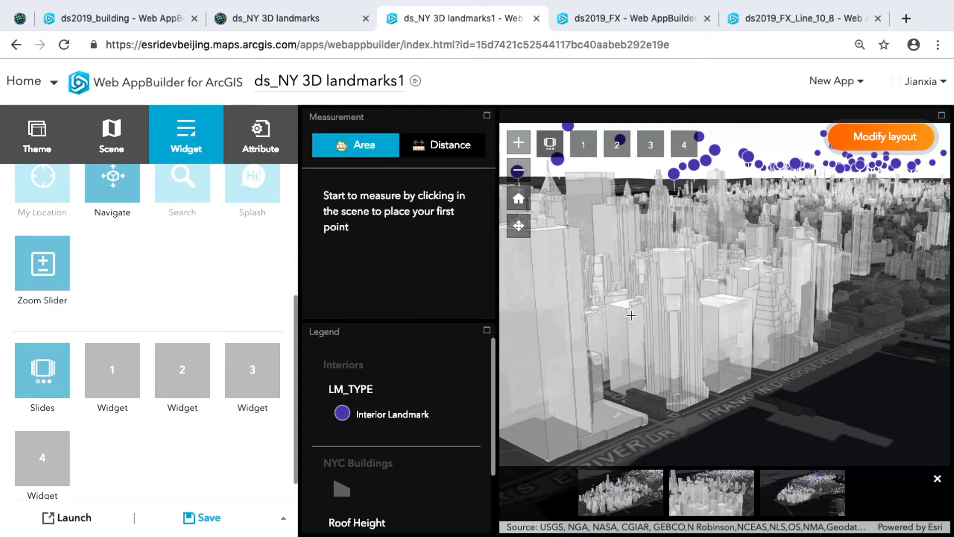
click(719, 321)
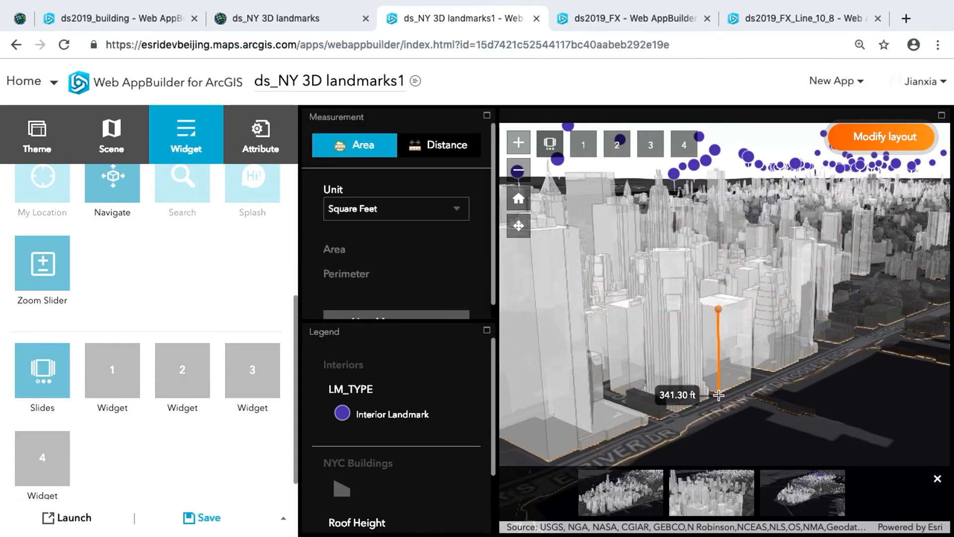
click(753, 380)
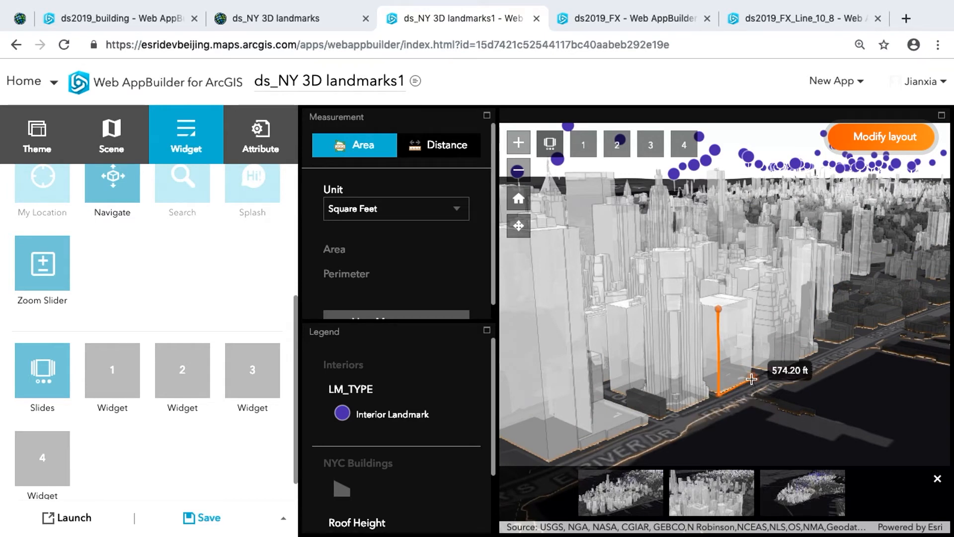
click(752, 300)
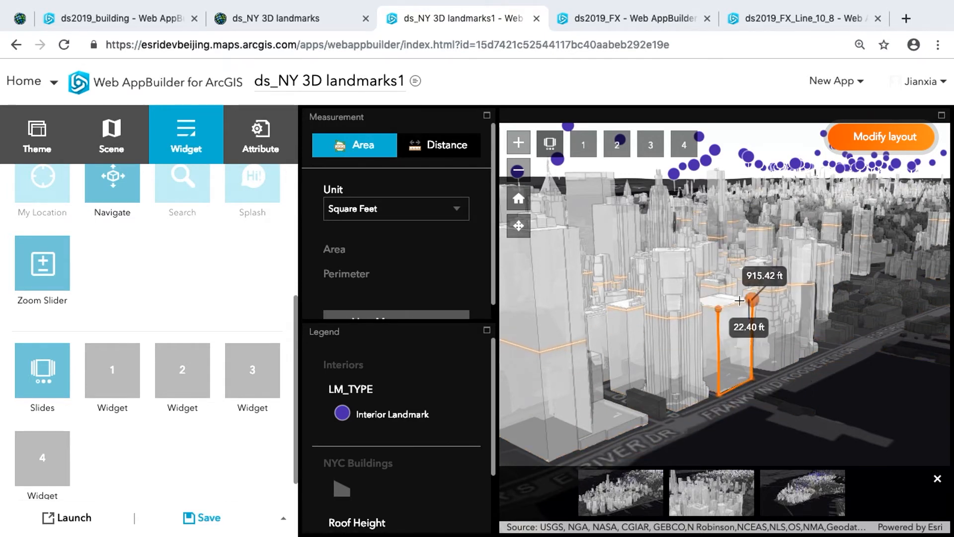
click(718, 312)
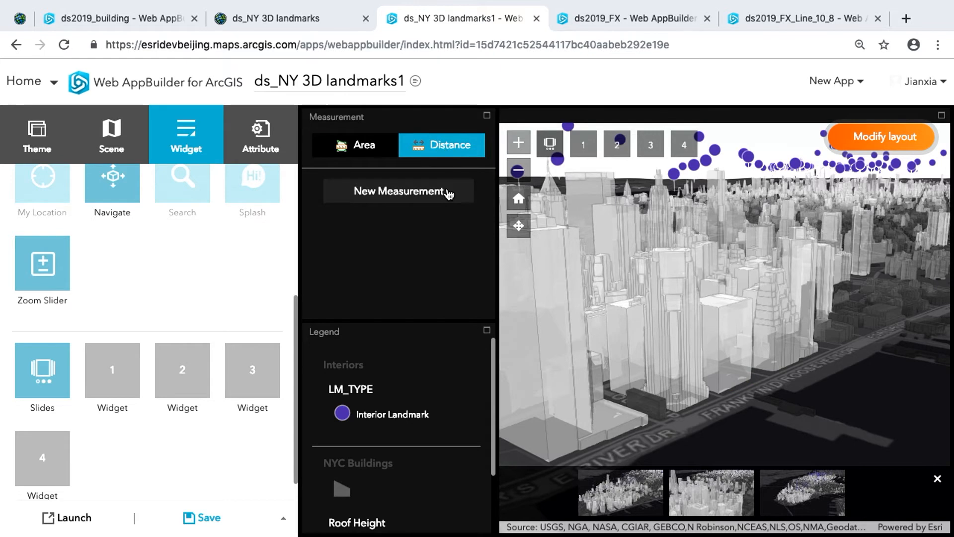
- Measure the distance between the lower building's roof corner and the tall tower behind it, and set the measurement unit to Yards
click(449, 194)
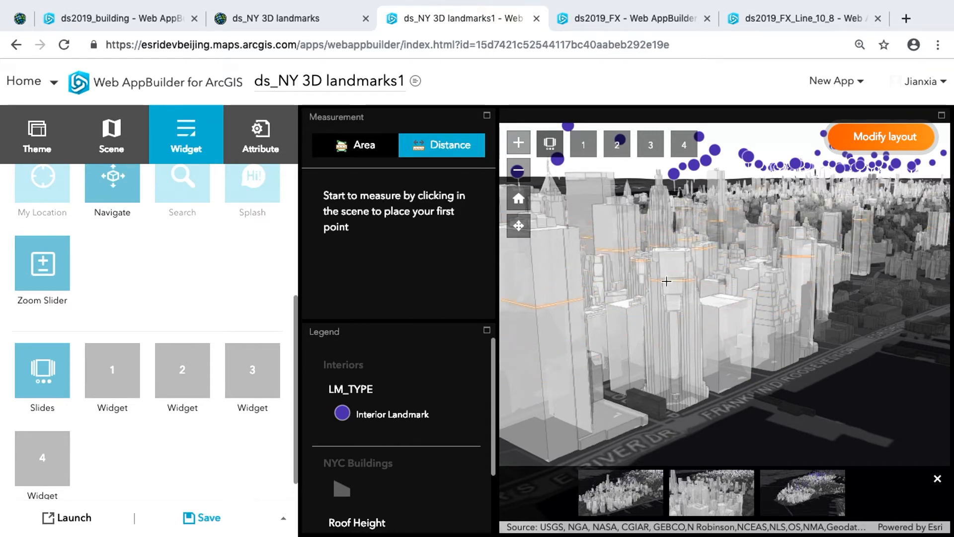
click(705, 299)
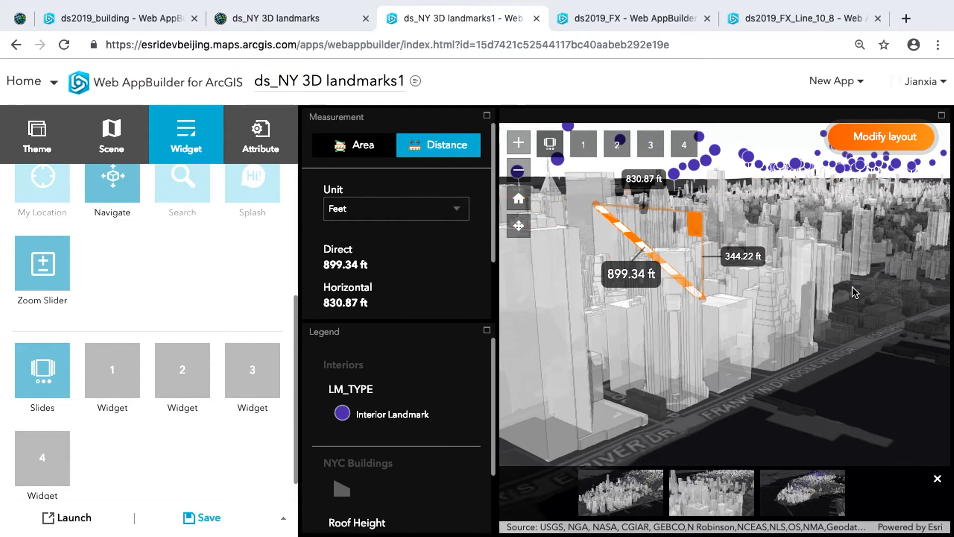
drag(491, 231, 494, 267)
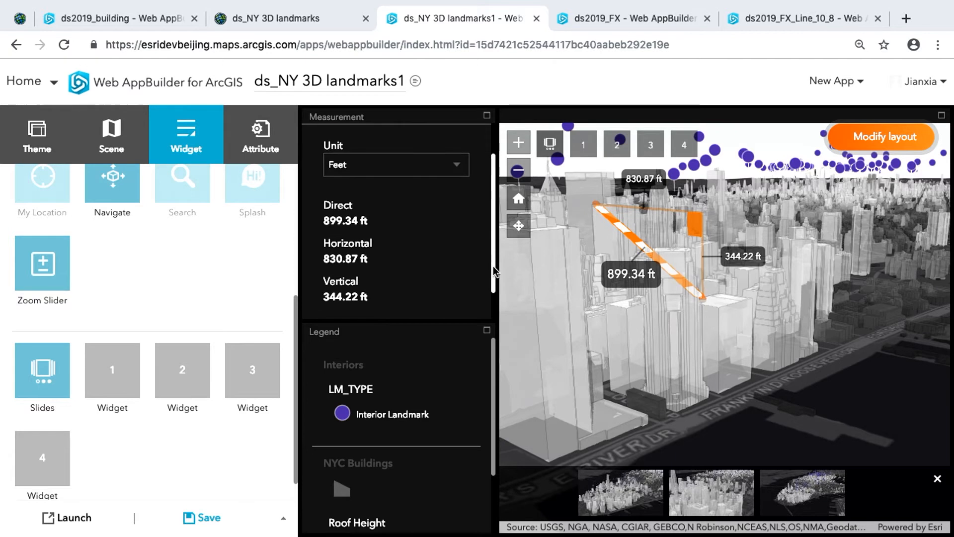
click(465, 169)
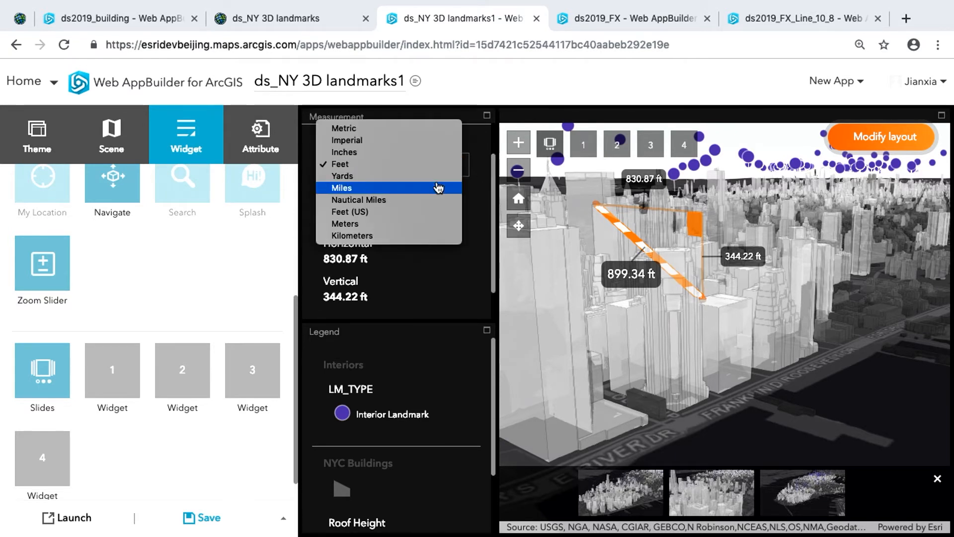
click(440, 176)
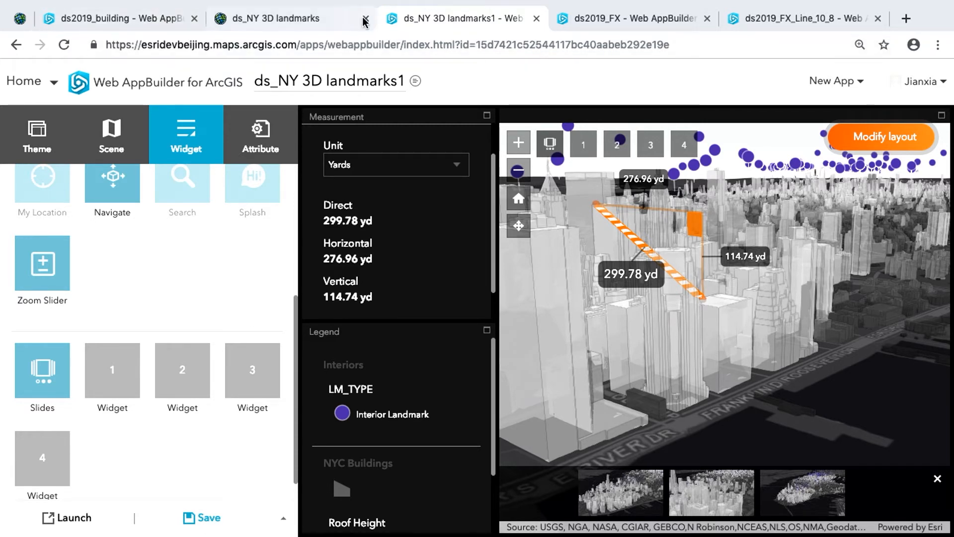
- Switch to the ds2019_FX app and add a 3DFx widget to the Dart Controller
click(613, 23)
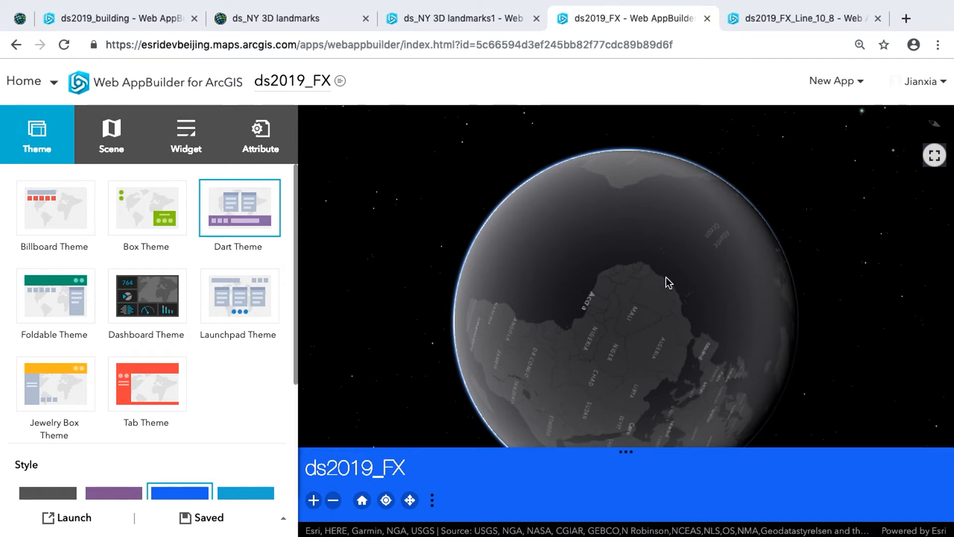
mouse_move(662, 300)
mouse_down()
mouse_move(657, 289)
mouse_move(665, 296)
mouse_up()
click(186, 161)
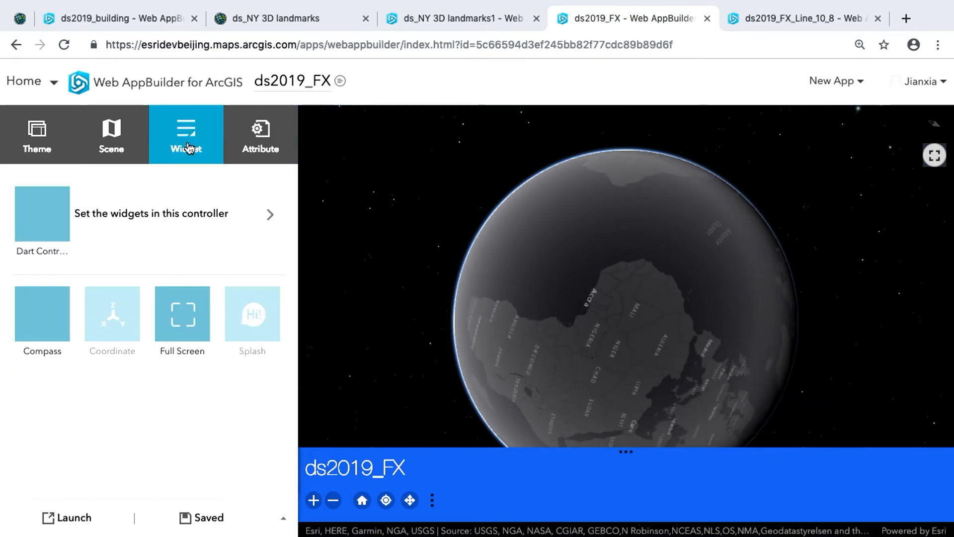
click(210, 225)
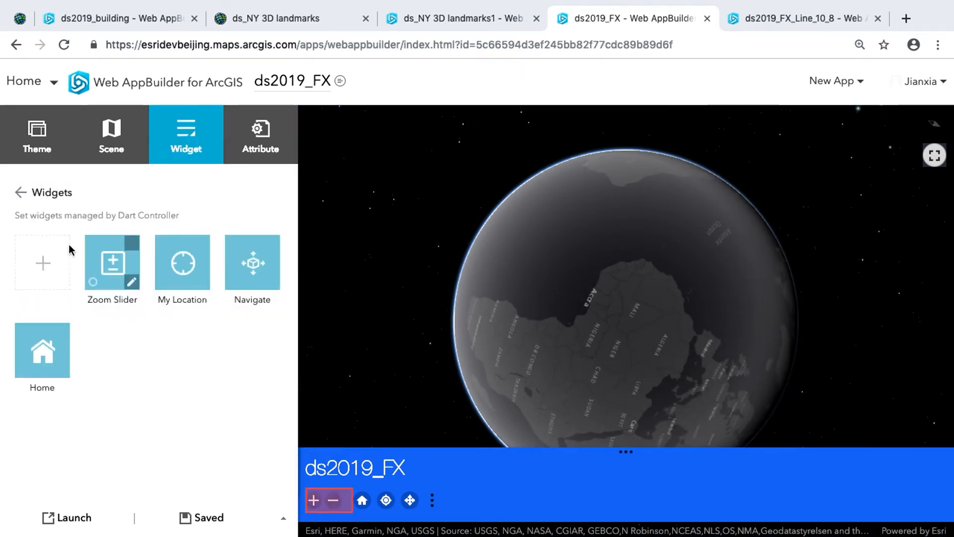
click(58, 263)
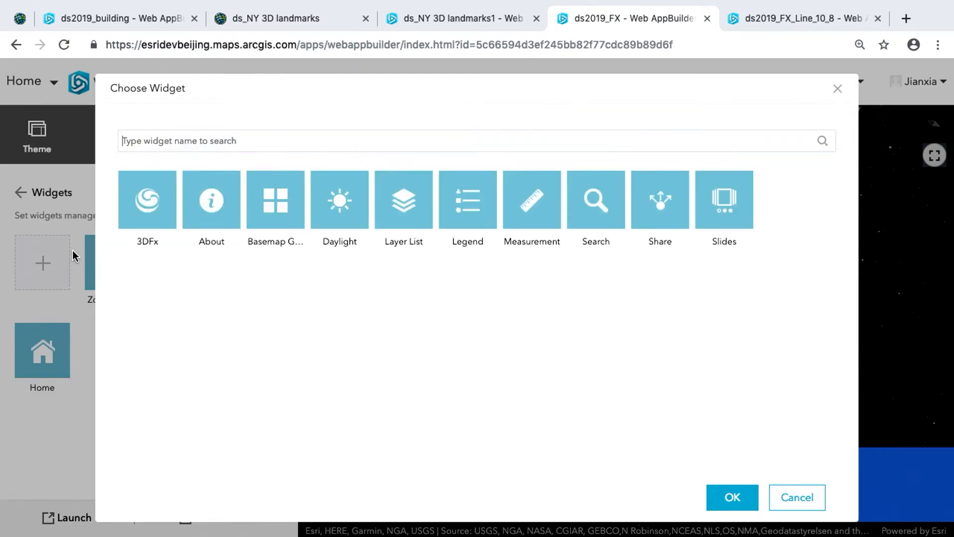
click(751, 508)
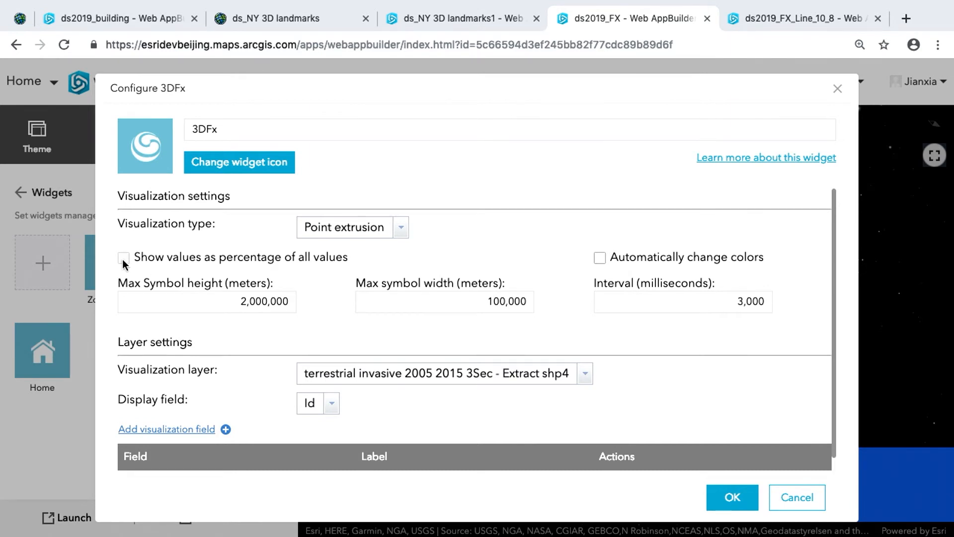
- Configure the 3DFx widget with the WorldBankData layer, values shown as percentage of all values, and COUNTRY as display field
click(586, 375)
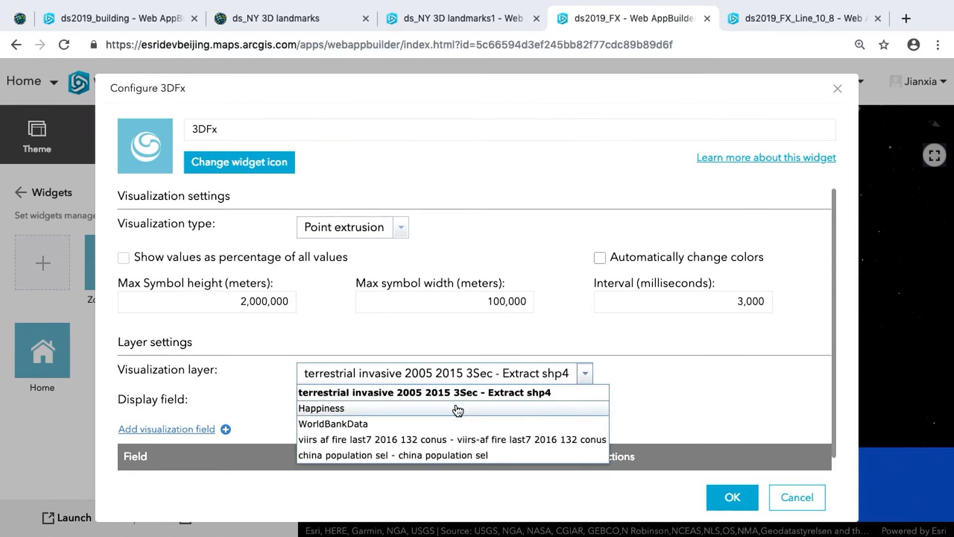
click(458, 424)
click(123, 259)
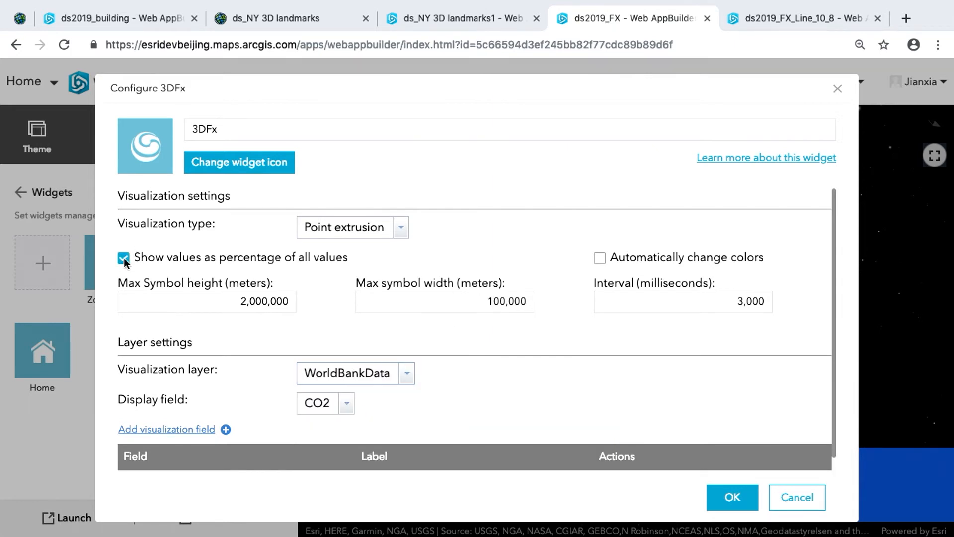
click(349, 407)
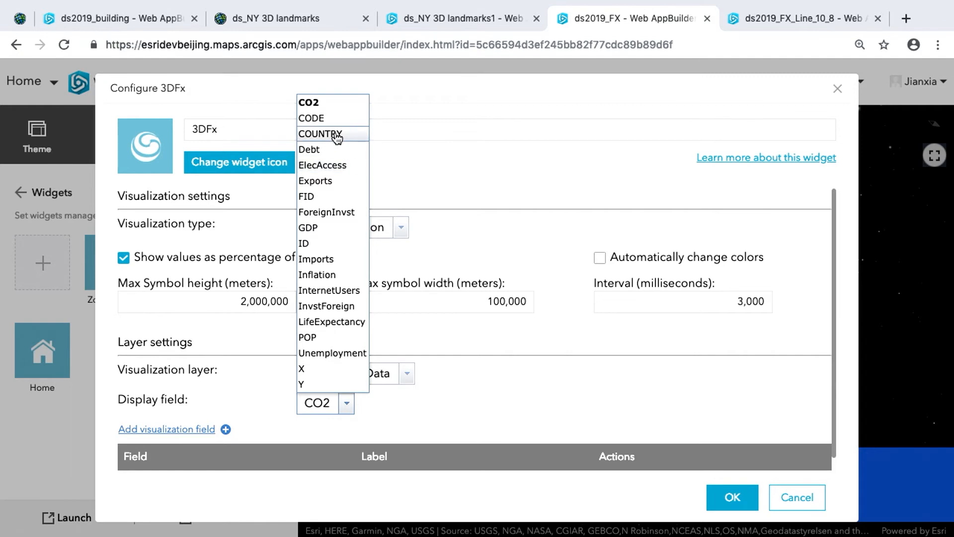
click(320, 135)
- Add the Exports field as a visualization field and label it "exports"
click(199, 434)
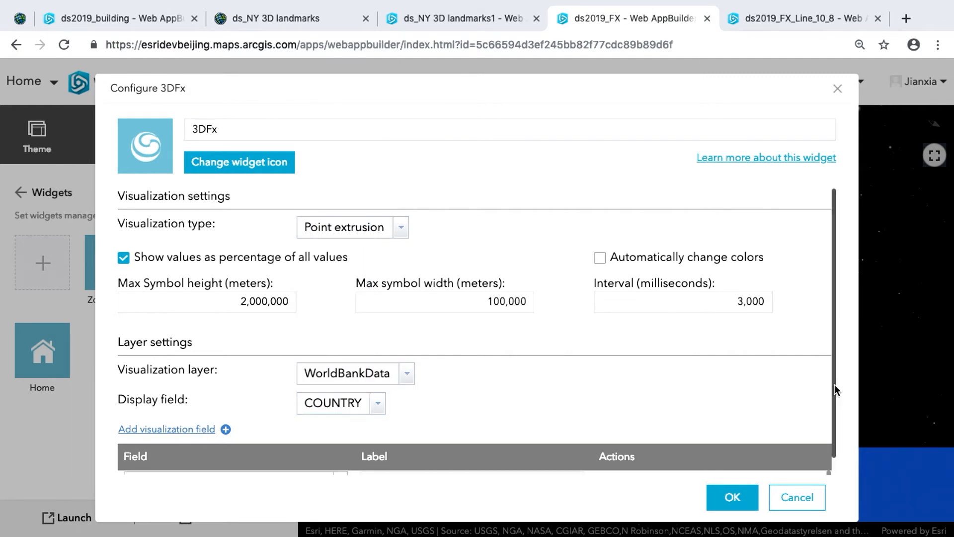
scroll(836, 397, down, 2)
click(343, 470)
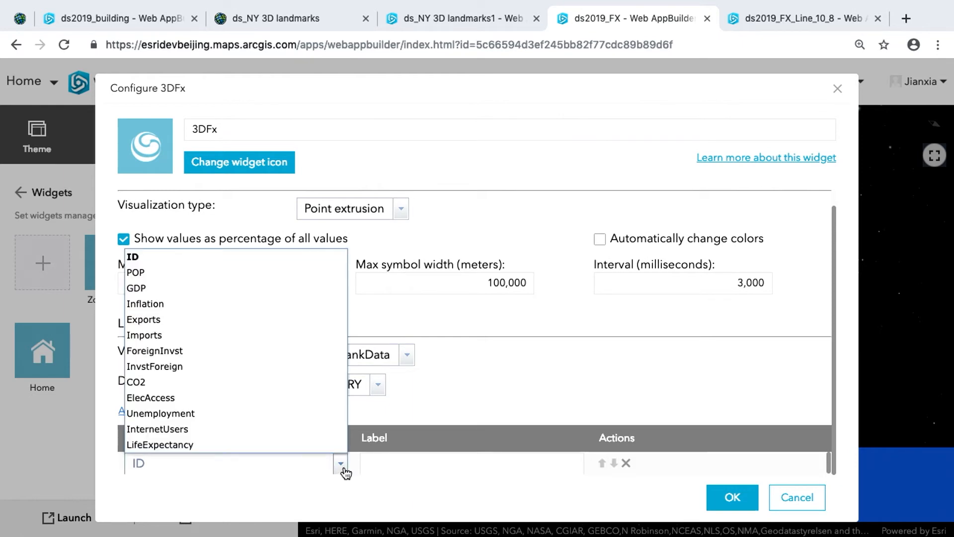
click(218, 321)
click(409, 466)
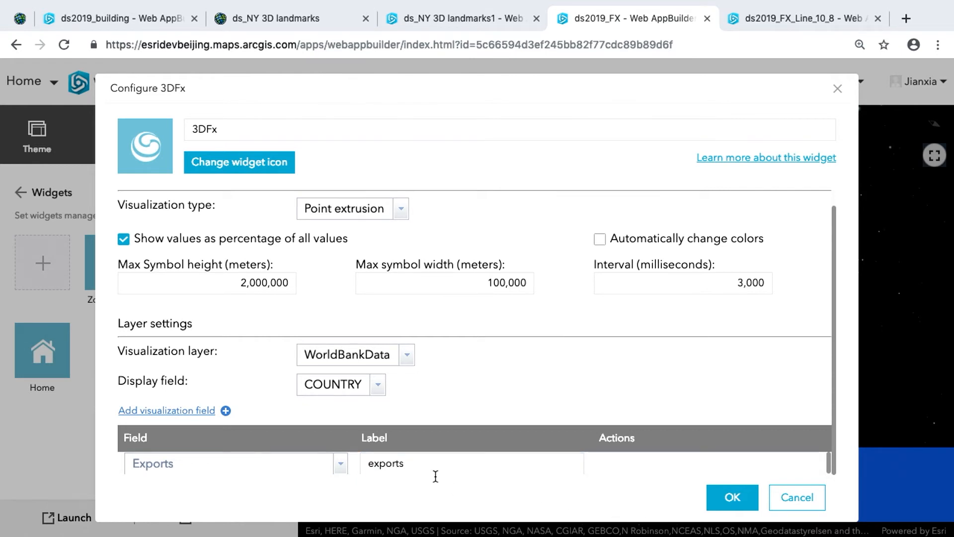
- Add Imports as a second visualization field labelled "imports" and apply the 3DFx configuration
click(226, 413)
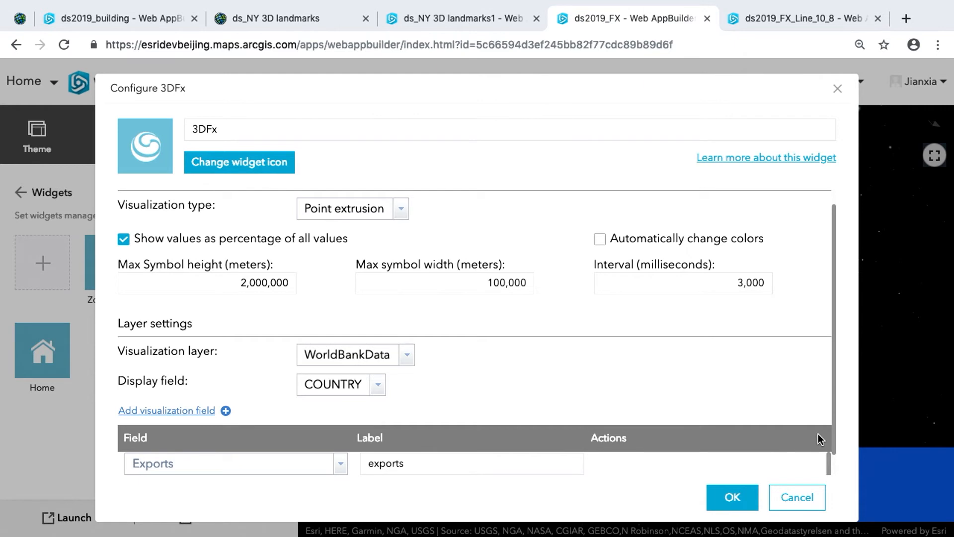
drag(833, 432, 834, 470)
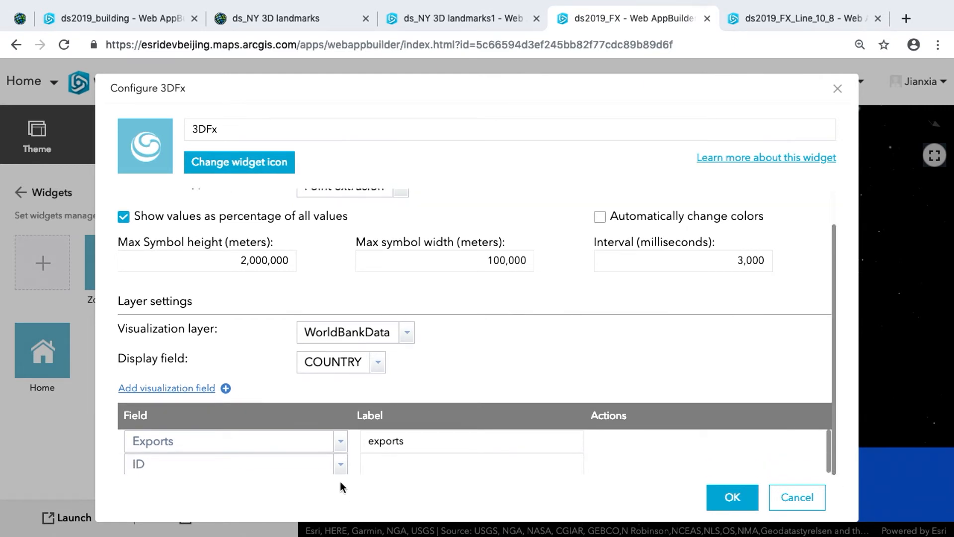
click(340, 465)
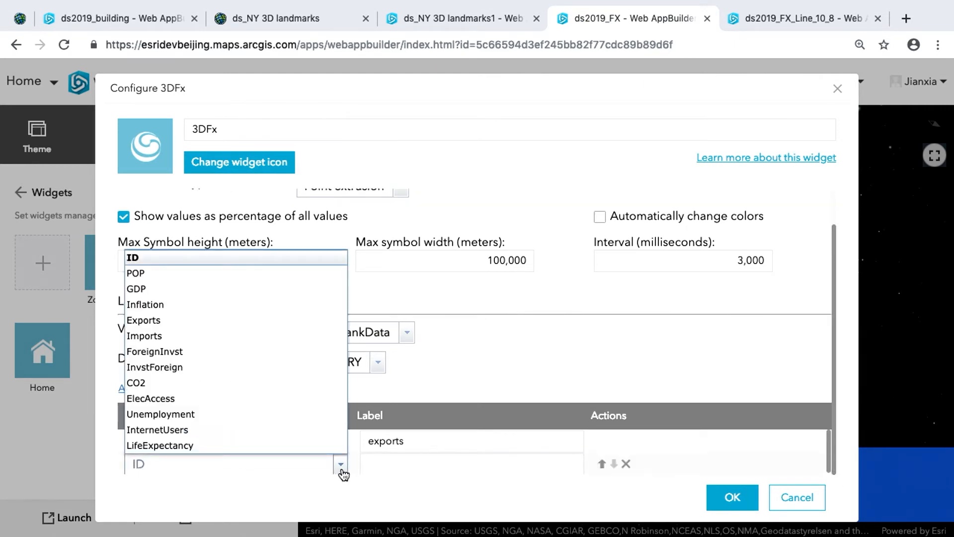
click(245, 336)
click(402, 463)
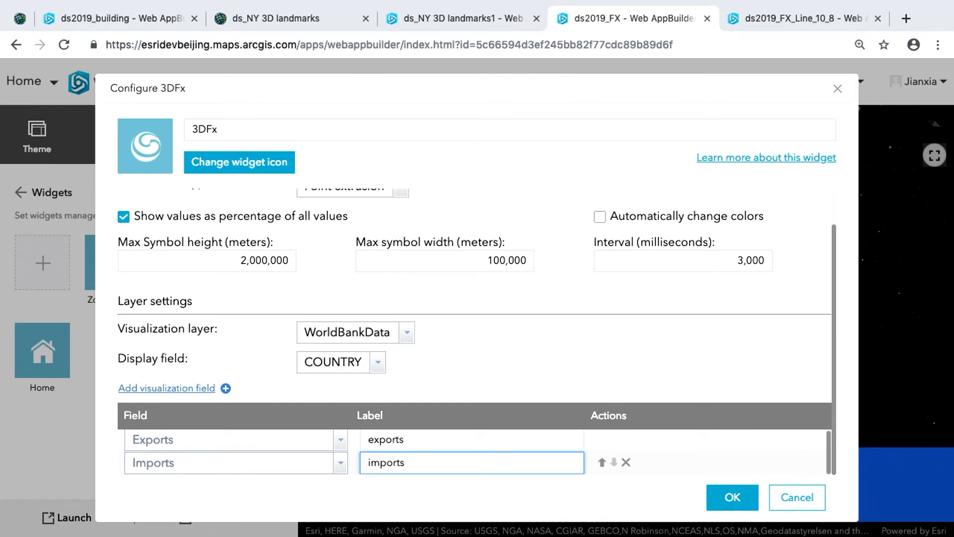
click(722, 503)
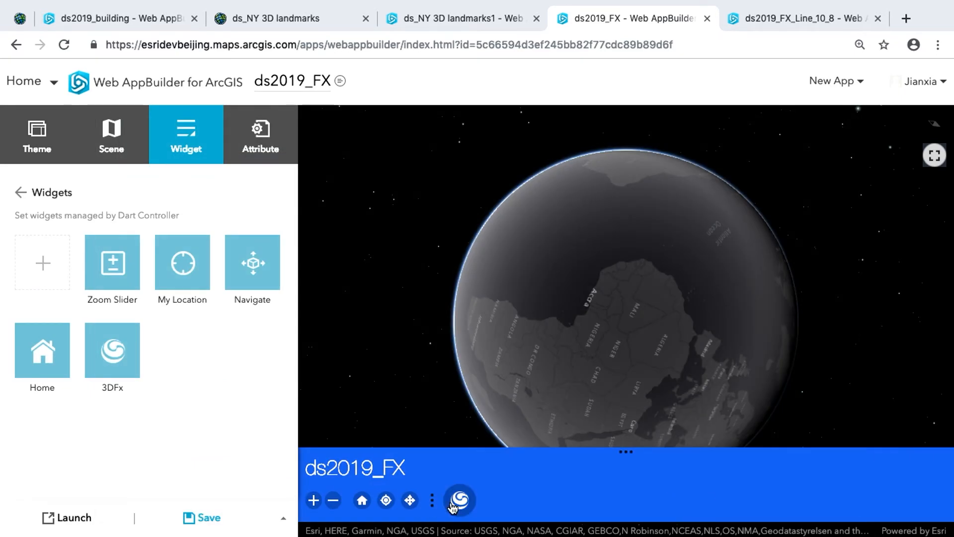
- Play the 3DFx exports animation in the app preview, switch it to imports, and pause it
click(459, 500)
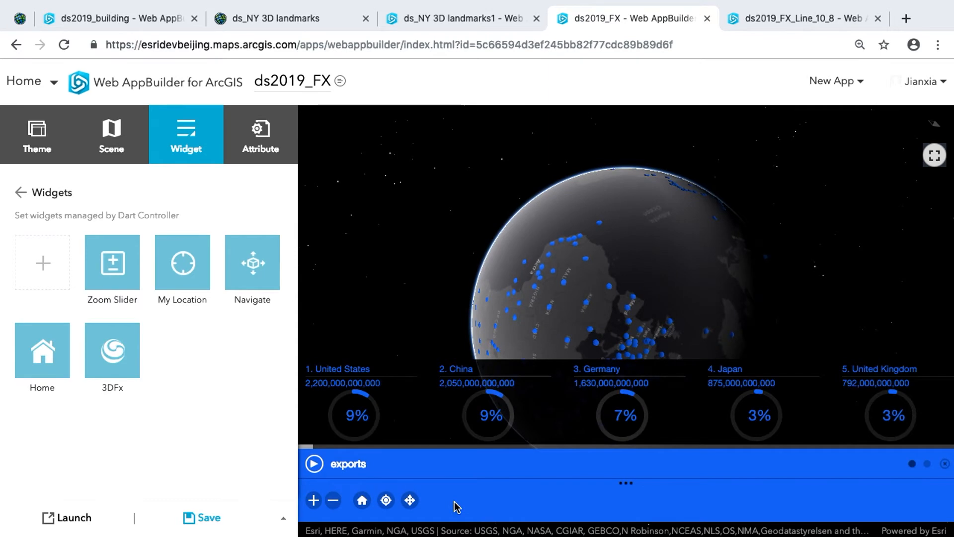
click(314, 464)
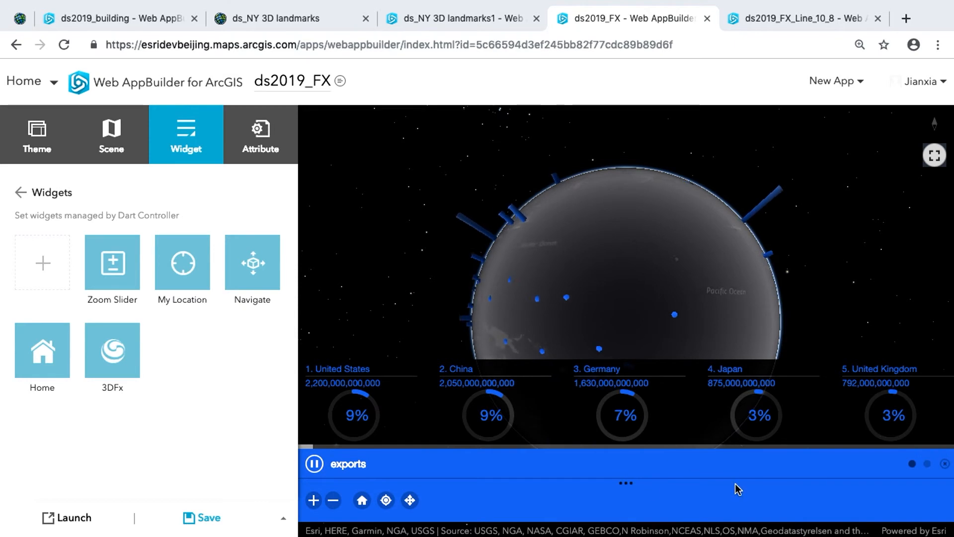
click(928, 464)
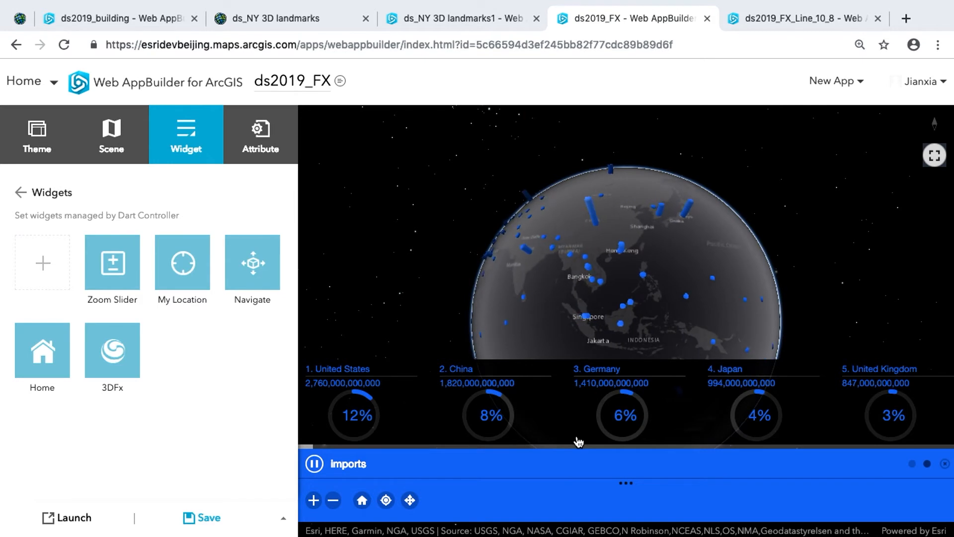
click(316, 467)
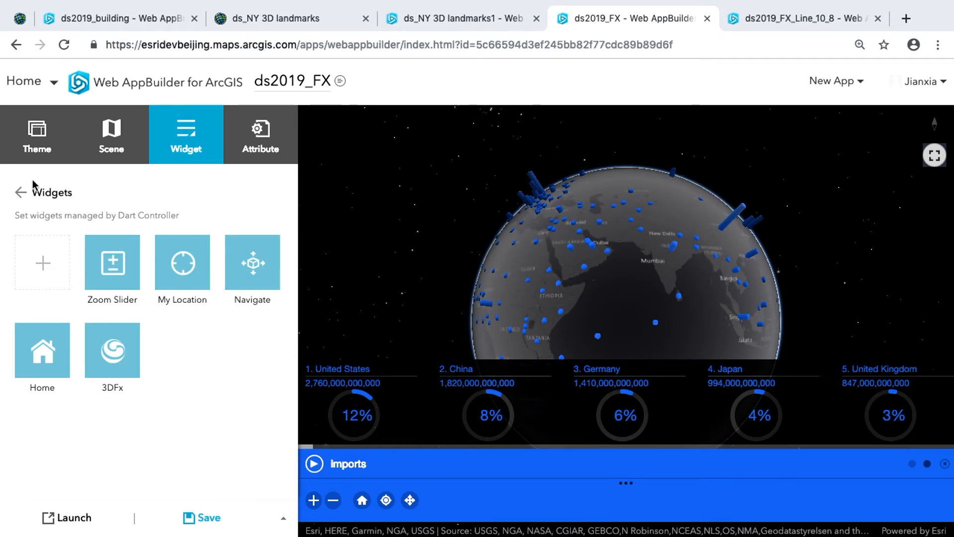
- Change the Dart Theme's style color to orange and save the app
click(38, 148)
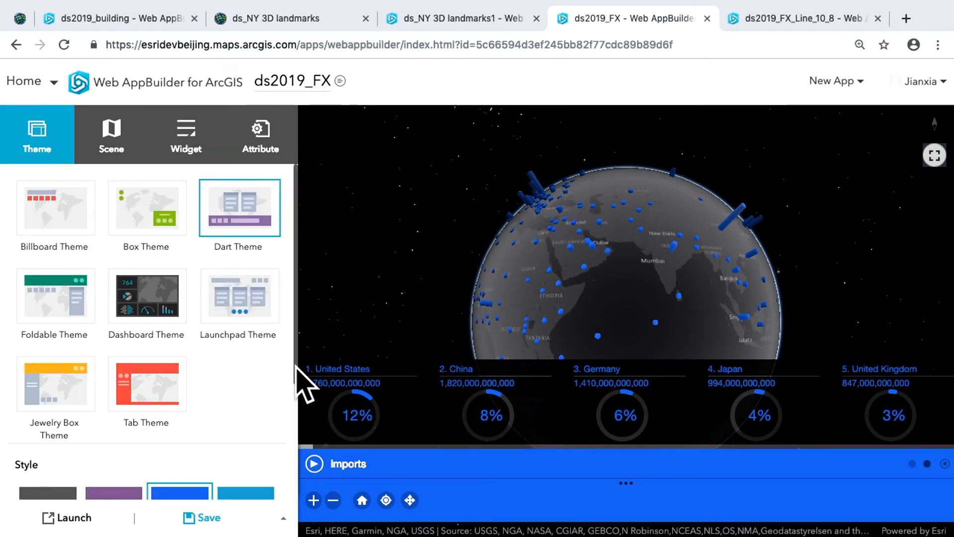
scroll(297, 366, down, 3)
click(124, 420)
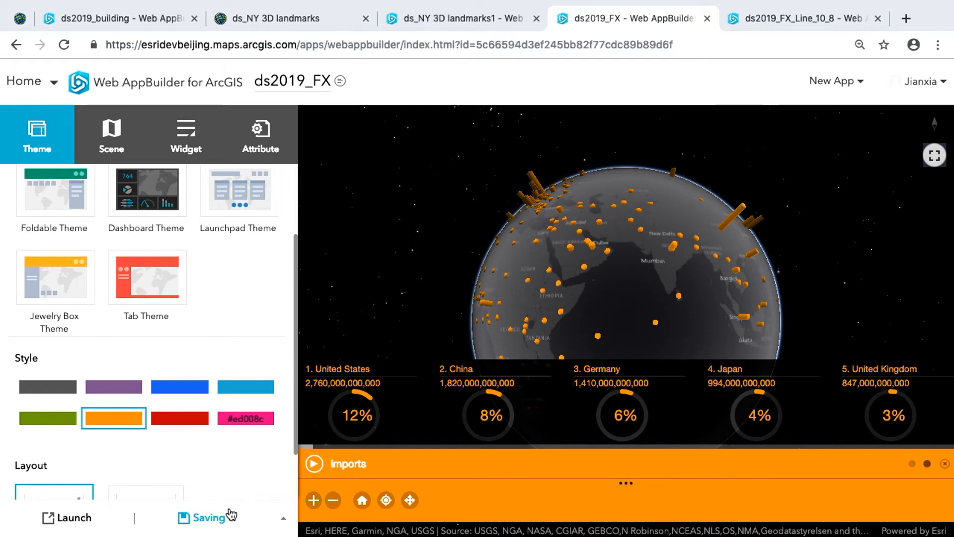
- Launch the ds2019_FX app, play its 3DFx animation, and view it in full screen before returning to the normal window
click(50, 518)
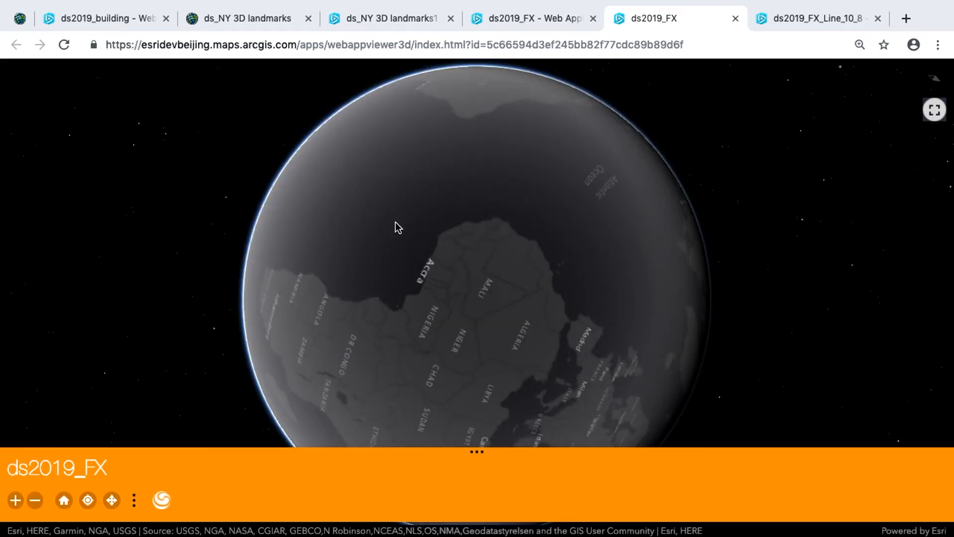
click(162, 500)
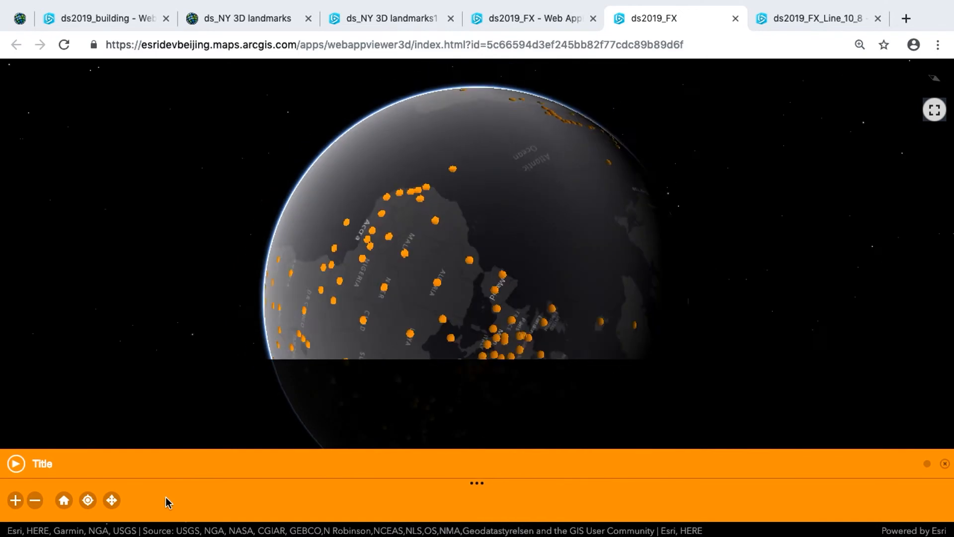
click(16, 464)
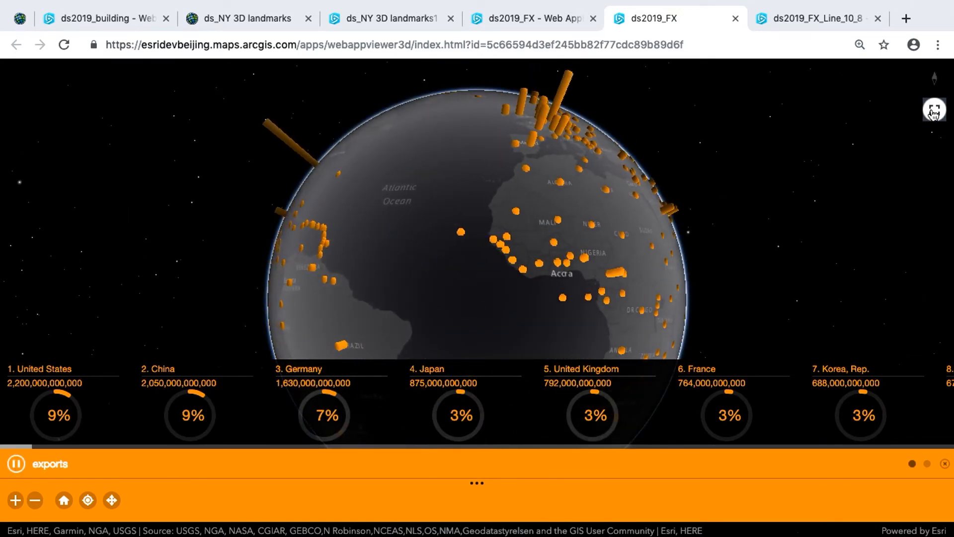
click(935, 110)
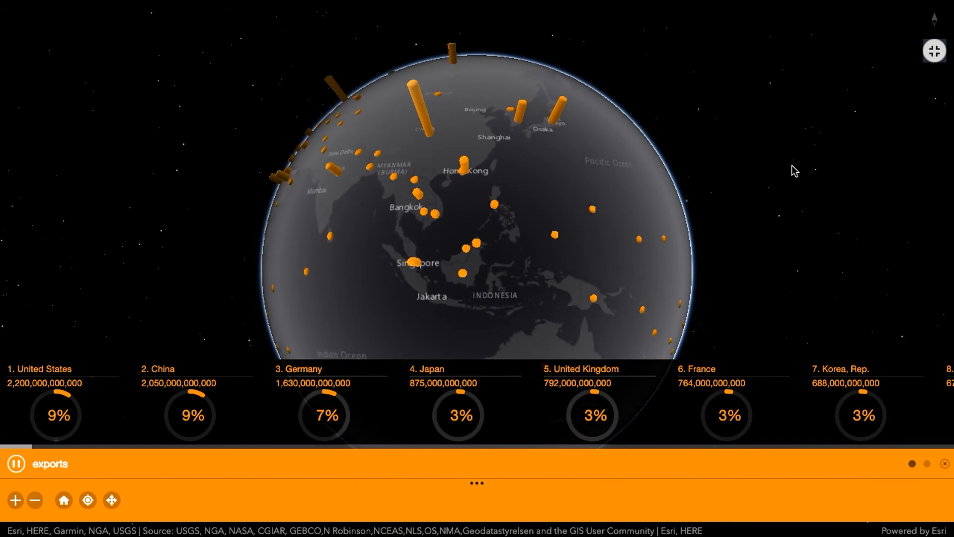
mouse_move(102, 5)
key(Escape)
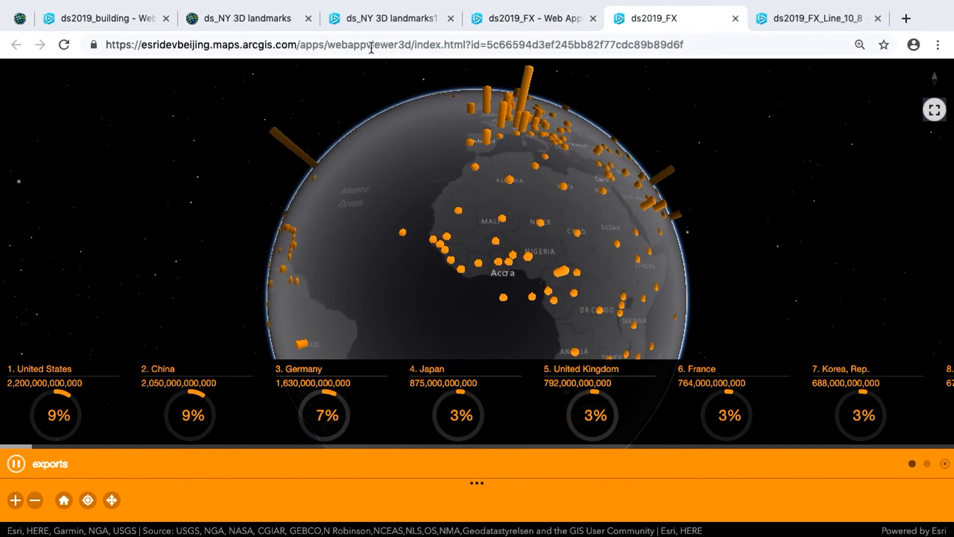
- Return to the ds2019_FX builder and add a second 3DFx widget to the Dart Controller
click(529, 19)
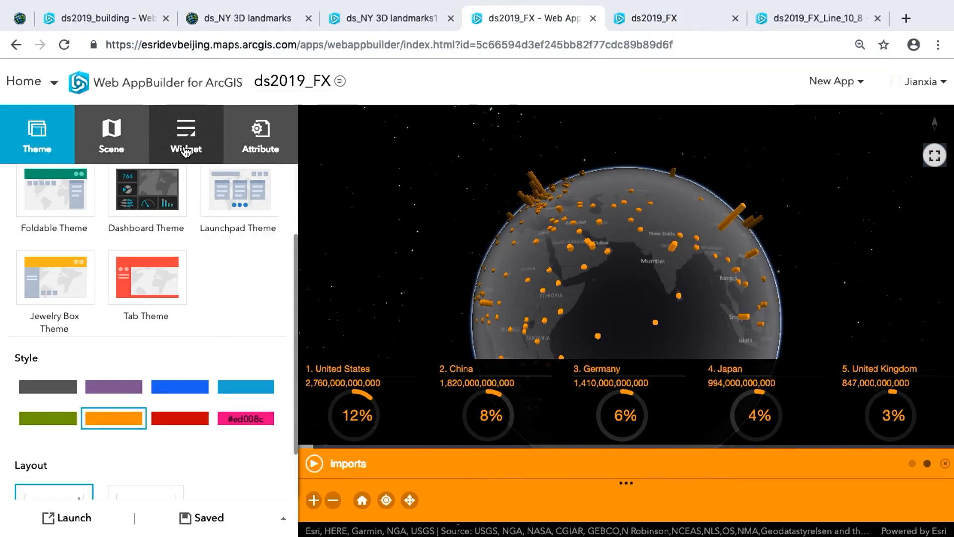
click(186, 151)
click(44, 268)
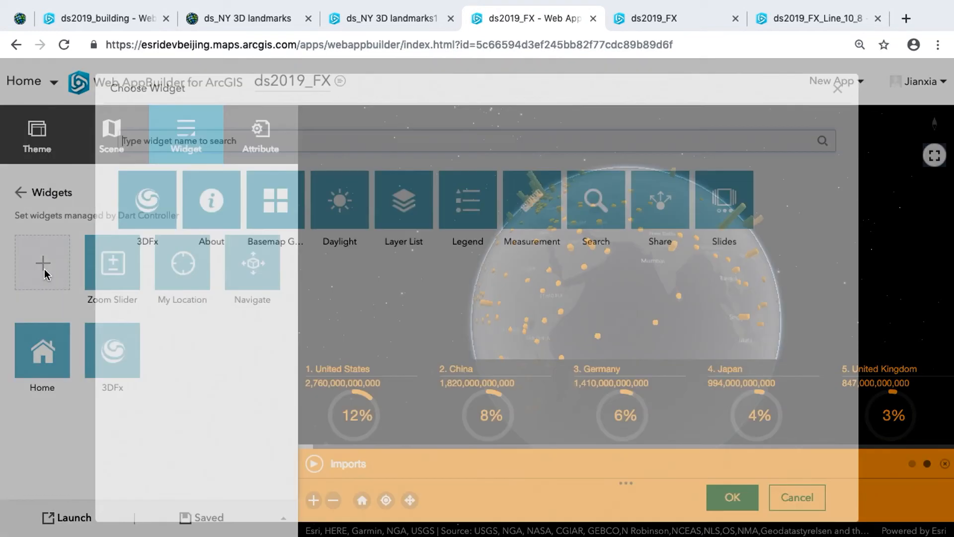
click(734, 497)
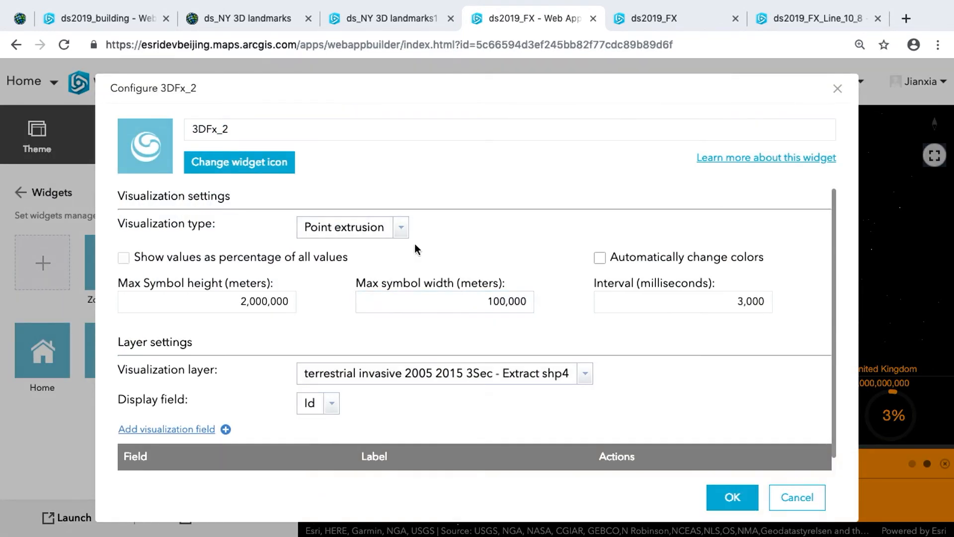
- Set the 3DFx_2 widget to Area extrusion on the World Country Polygons layer, with NAME as the display field
click(402, 228)
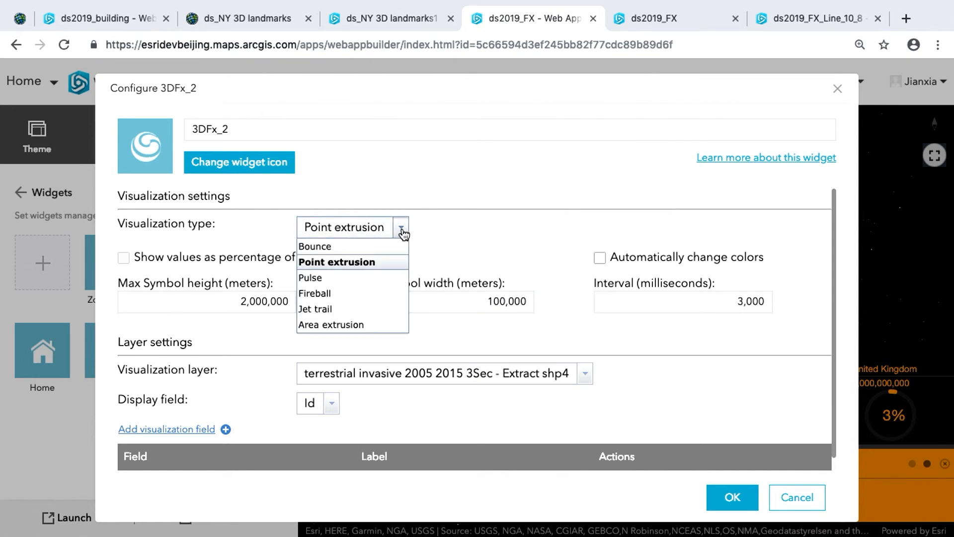
click(393, 326)
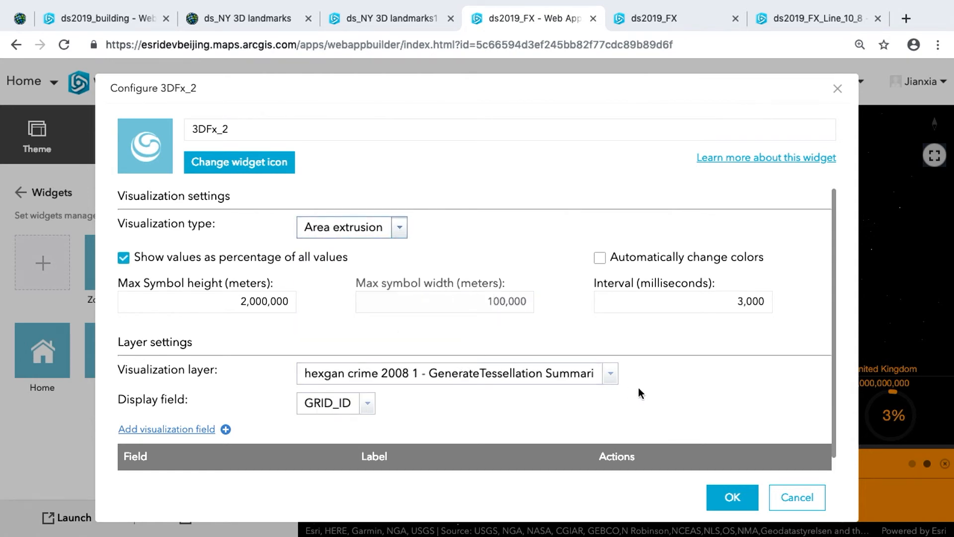
click(612, 375)
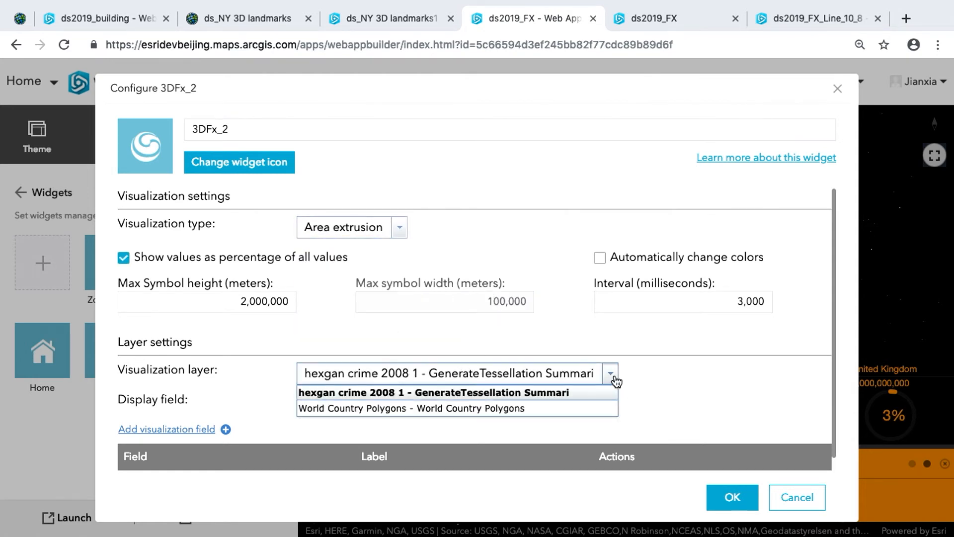
click(584, 409)
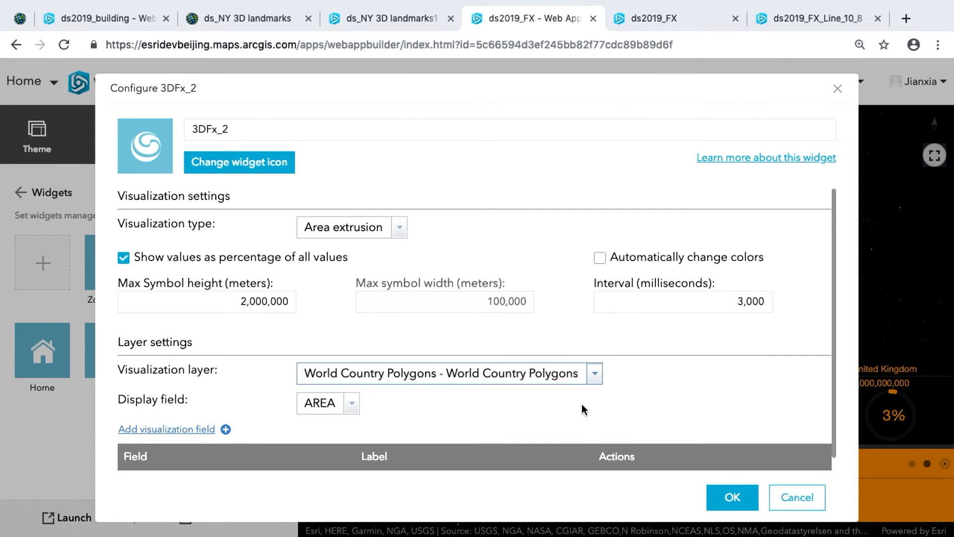
click(352, 405)
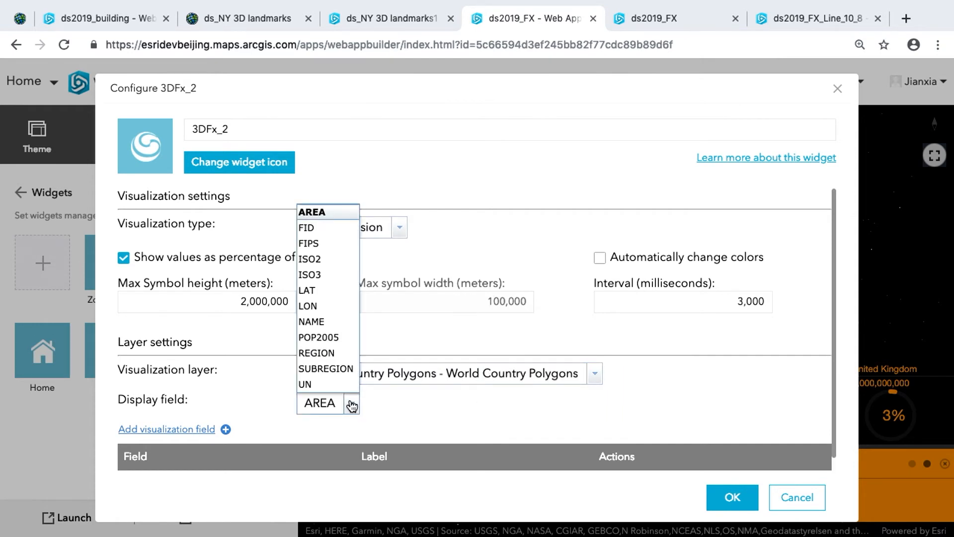
click(317, 323)
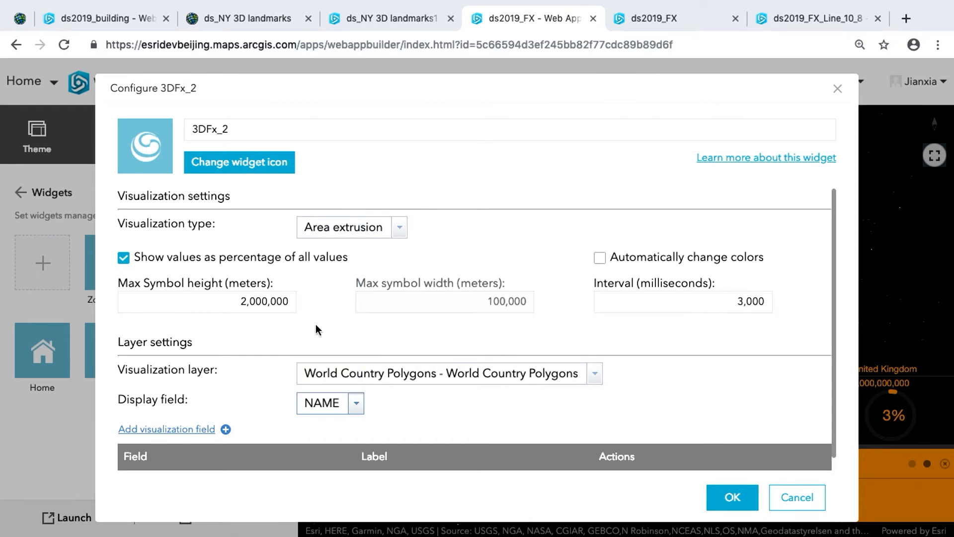
- Add POP2005 as a visualization field labelled "pop" and accept the 3DFx_2 widget's configuration
click(212, 430)
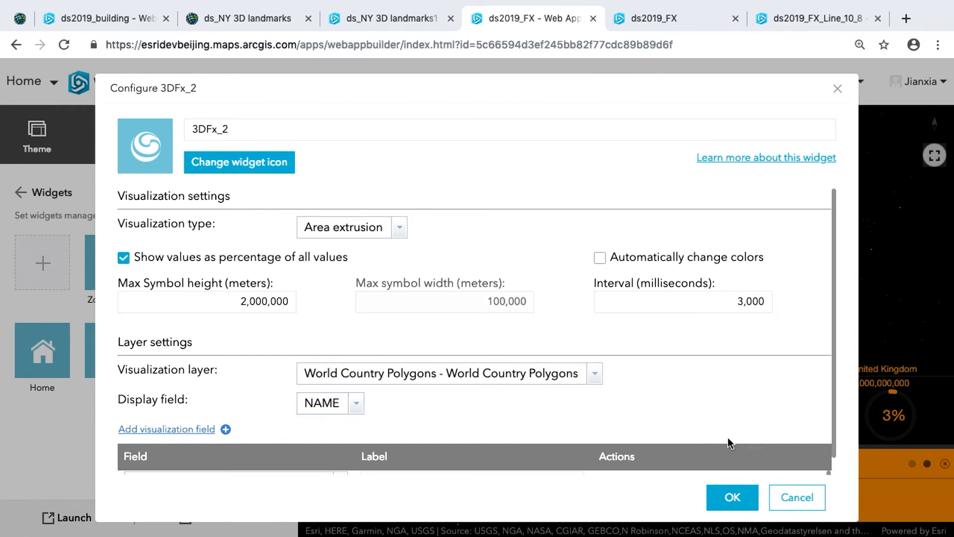
drag(836, 437, 834, 445)
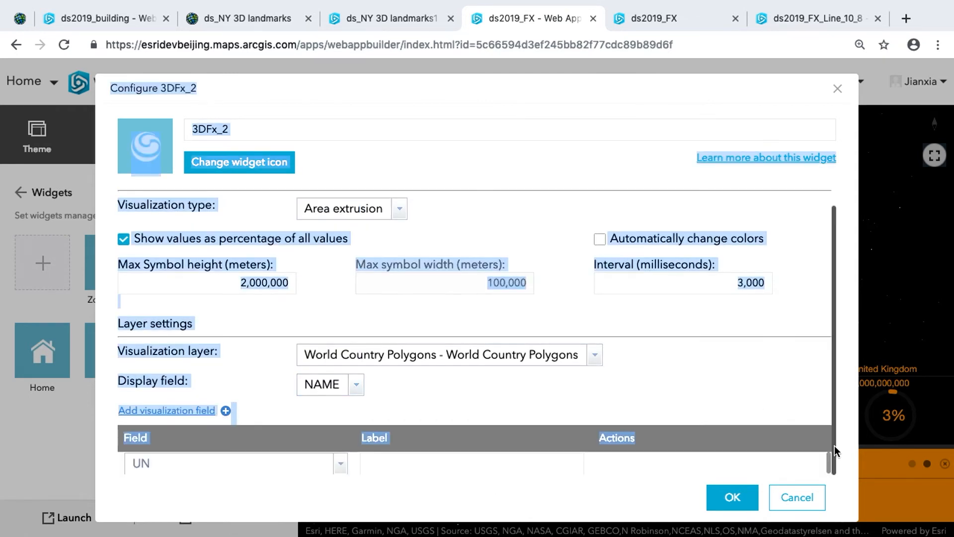
click(341, 465)
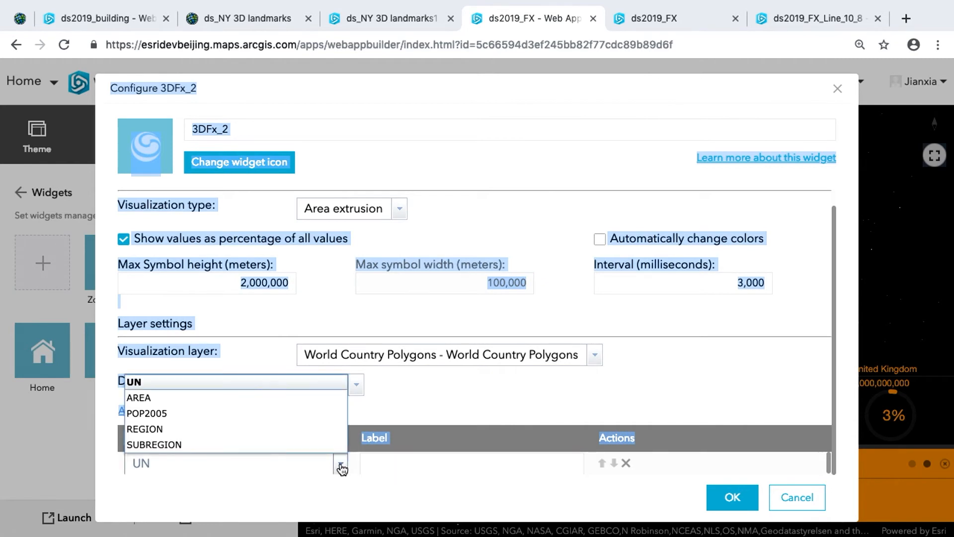
click(279, 413)
click(393, 467)
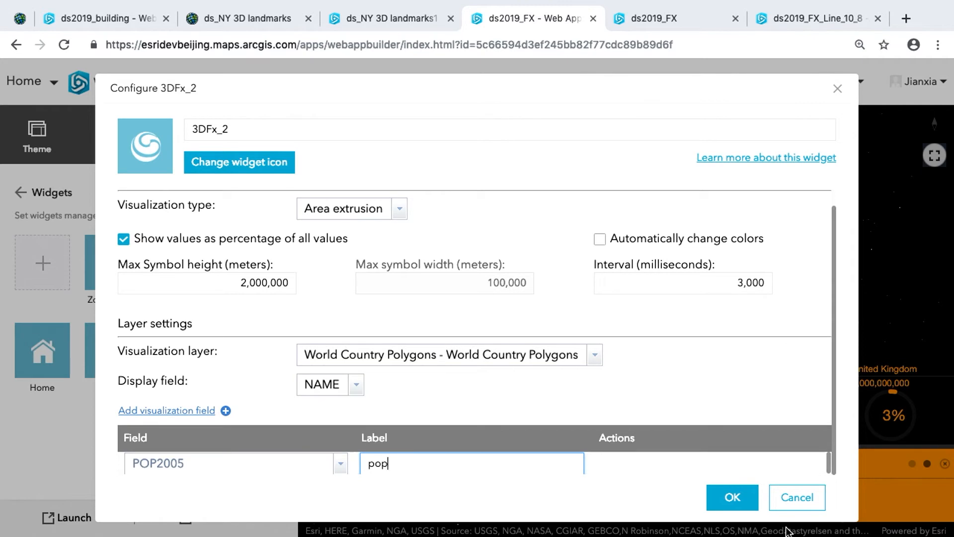
click(733, 497)
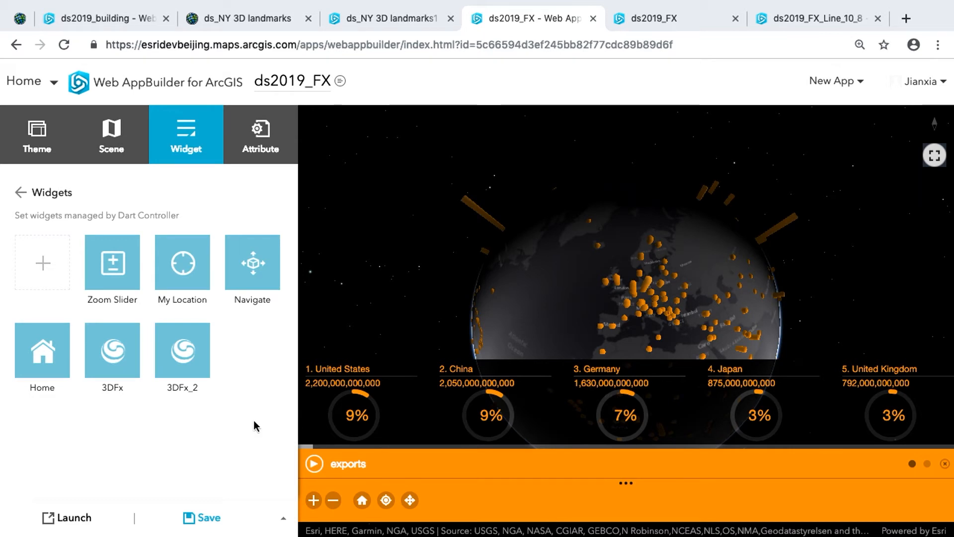
- Reopen the 3DFx_2 widget's configuration to check its settings and accept it as it is
mouse_move(199, 367)
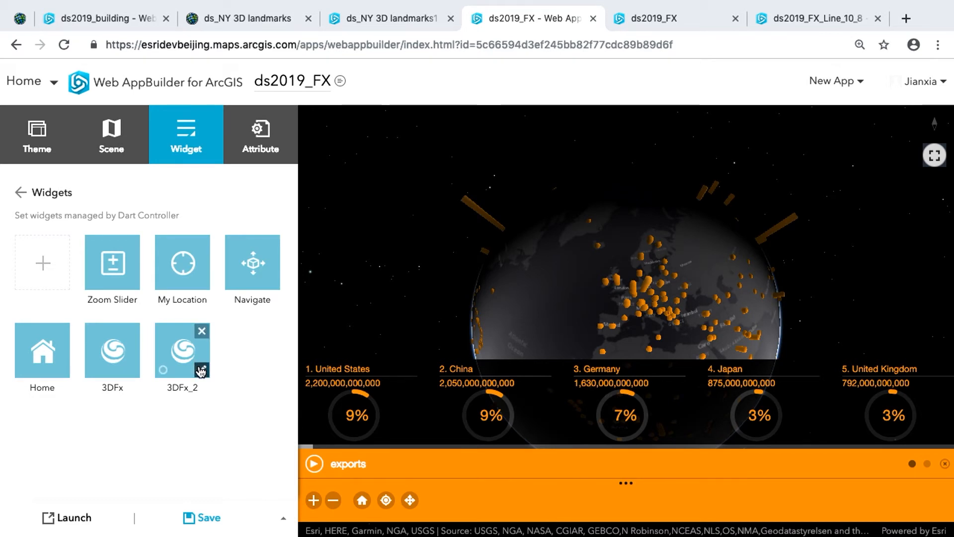
click(201, 370)
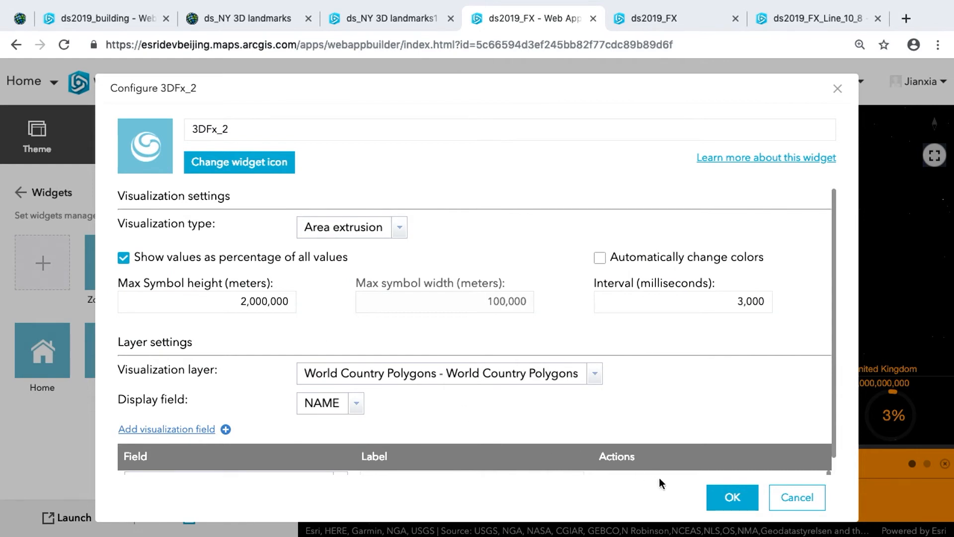
click(734, 499)
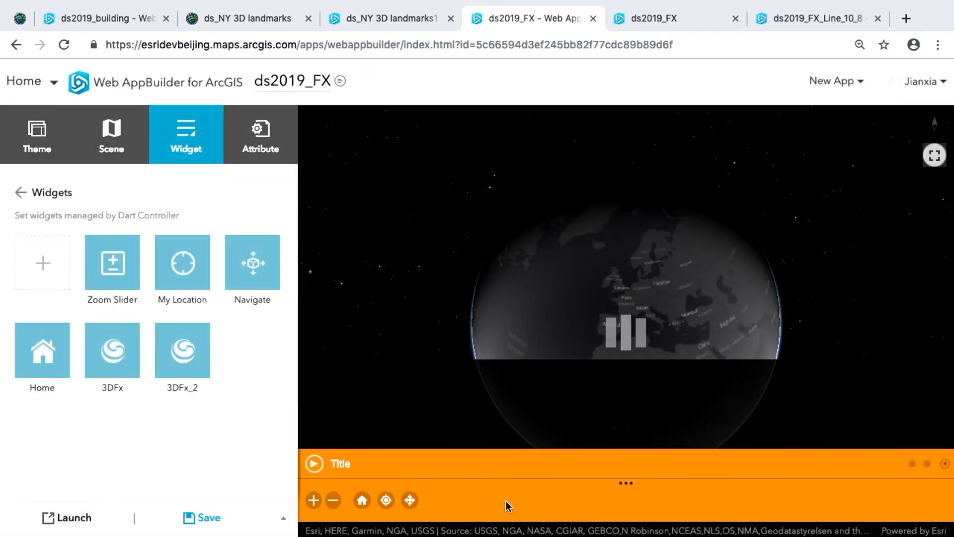
- Play the exports animation in the preview, close its 3DFx widget, and save the app
click(314, 464)
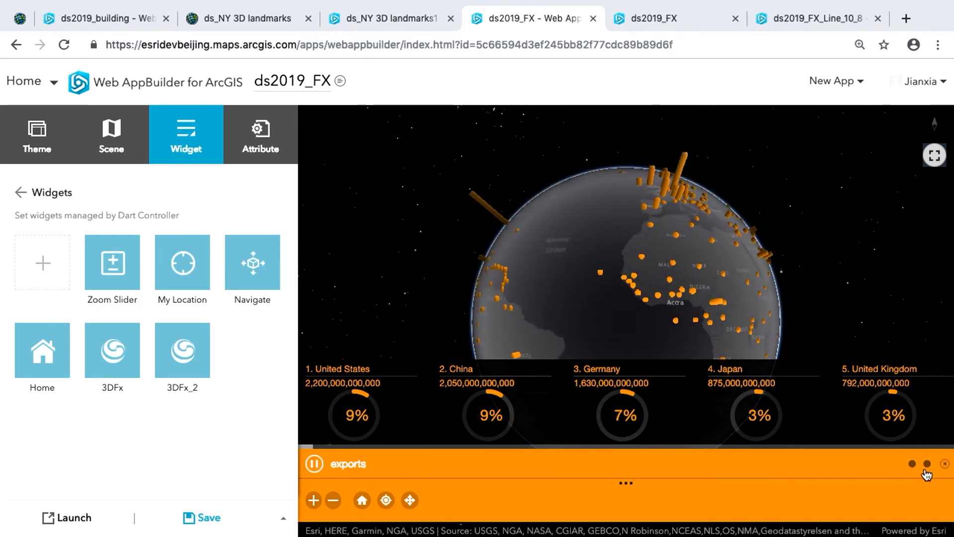
click(945, 463)
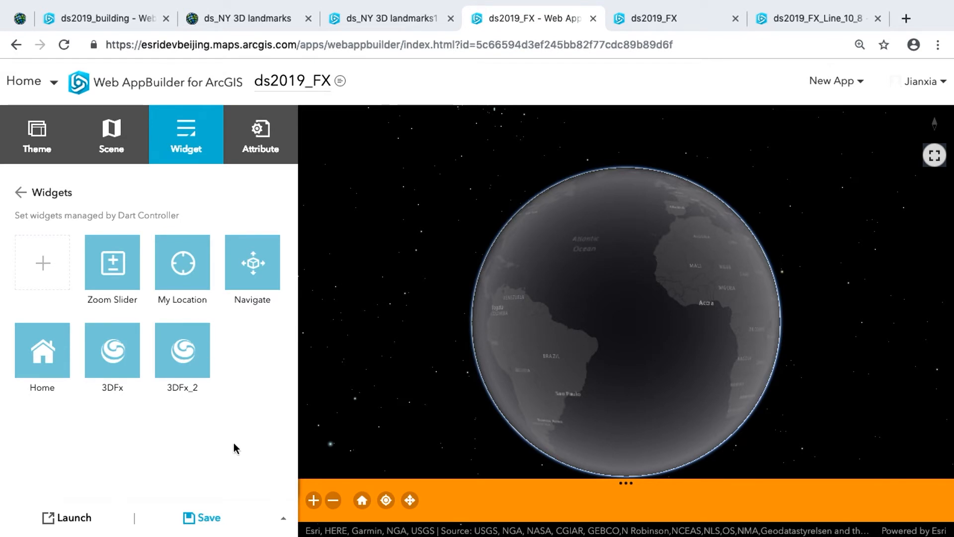
click(223, 522)
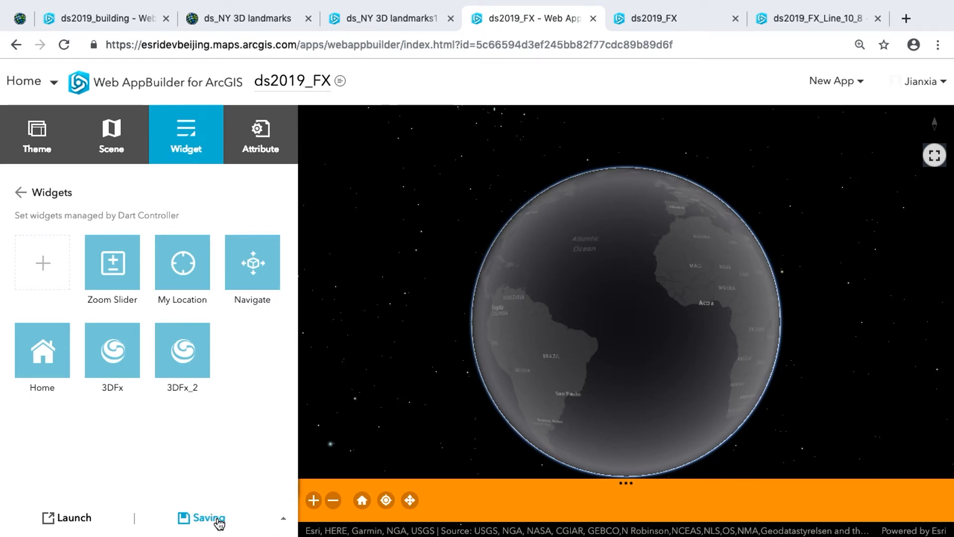
- Switch the ds2019_FX app from the Dart Theme to the Foldable Theme
click(50, 148)
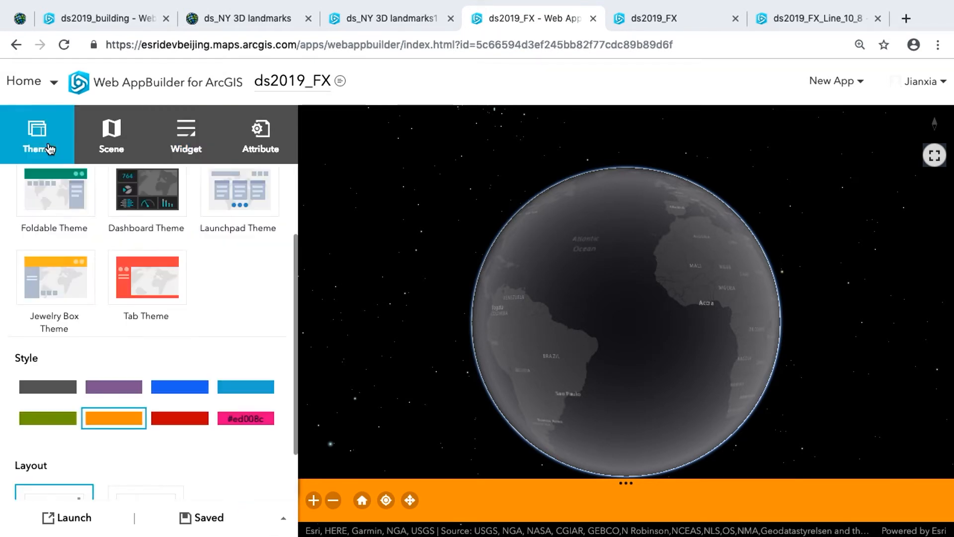
drag(298, 296, 301, 214)
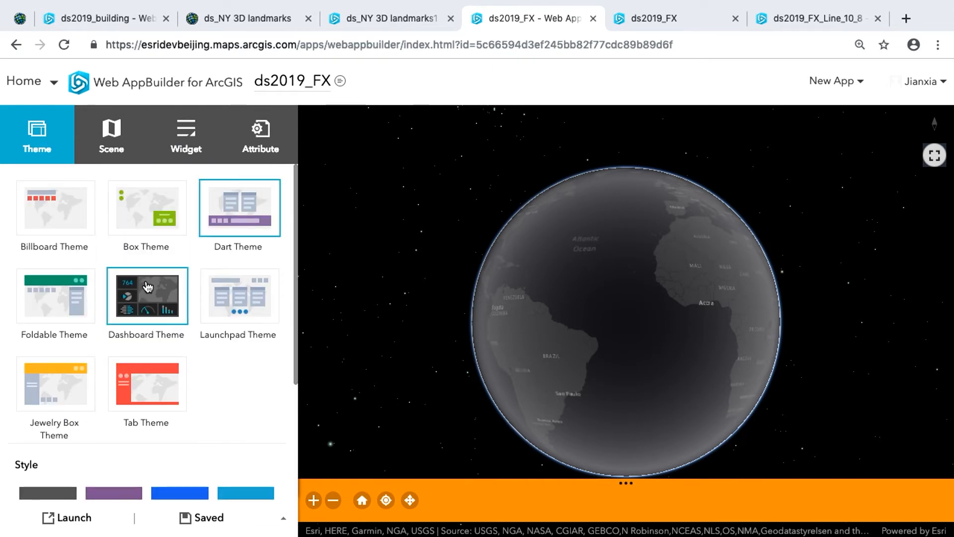
click(54, 295)
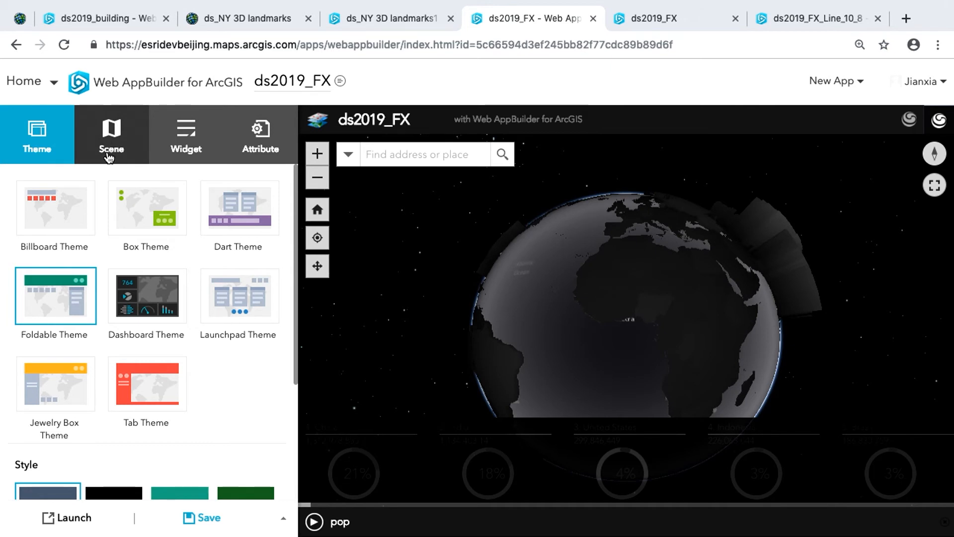
- Apply the blue style to the Foldable Theme and play the pop animation in the preview
drag(298, 290, 297, 345)
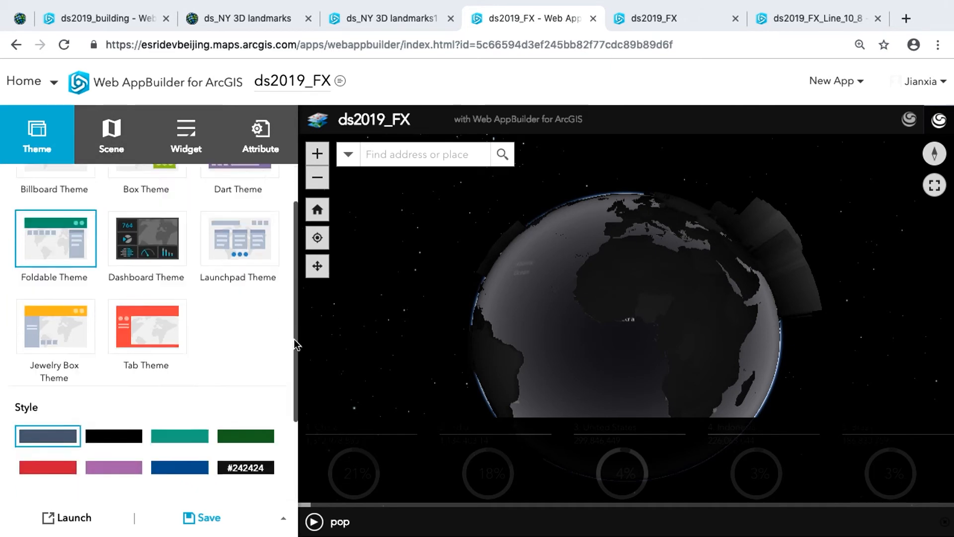
scroll(170, 362, down, 2)
click(183, 396)
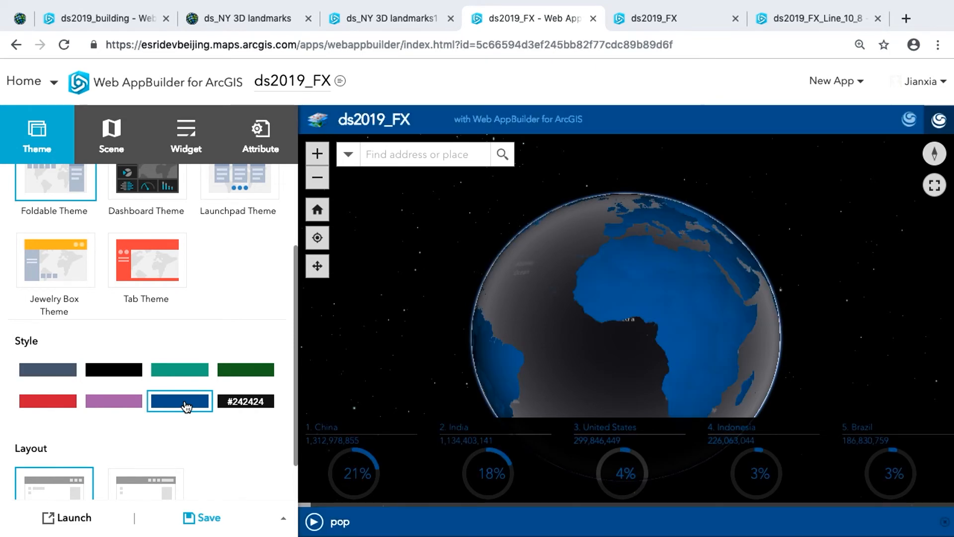
click(314, 522)
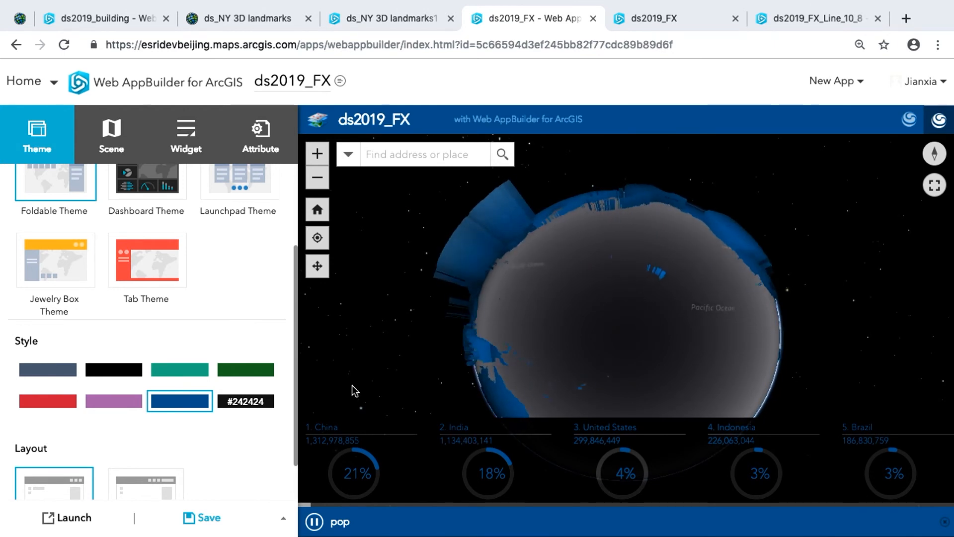
- Set the theme's style to the custom yellow color #ffff00 and save the app
click(249, 402)
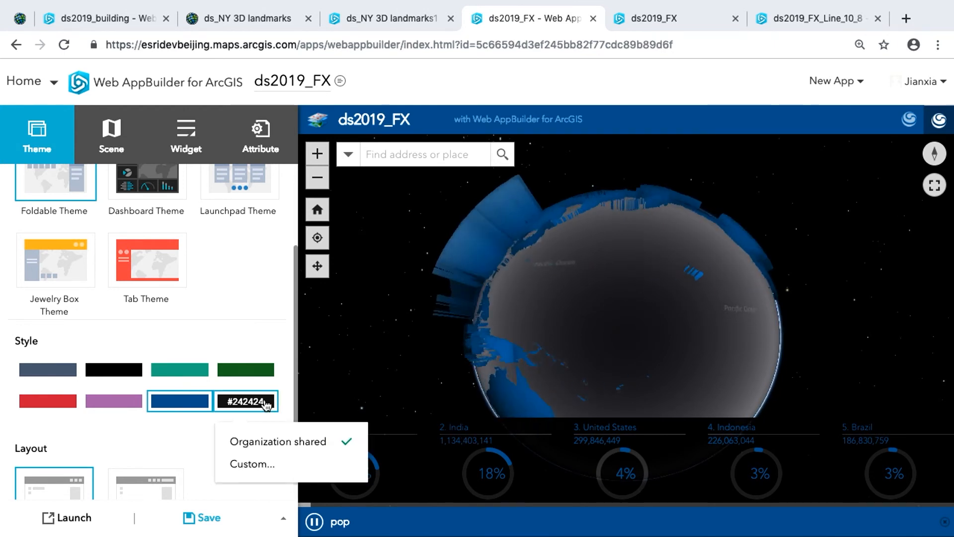
click(260, 463)
click(259, 465)
click(239, 404)
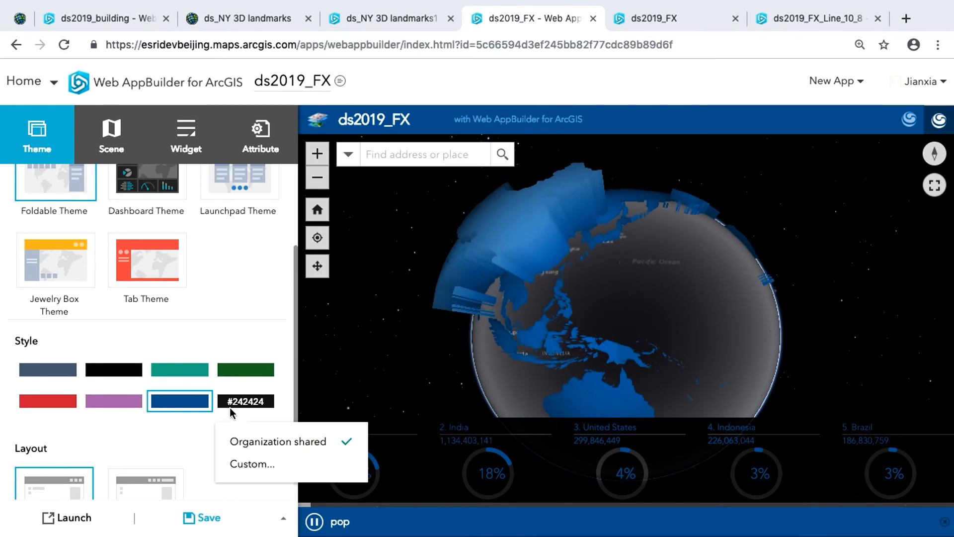
click(244, 462)
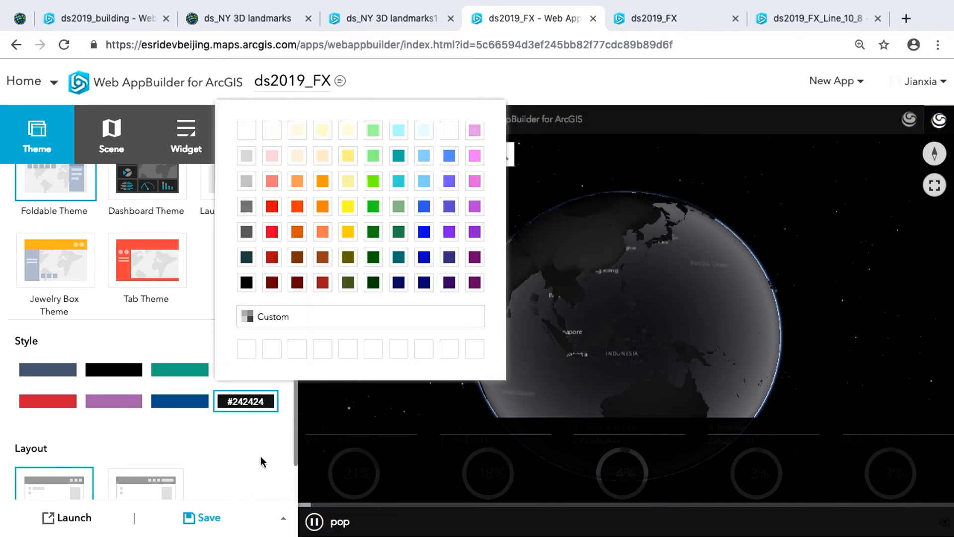
click(344, 208)
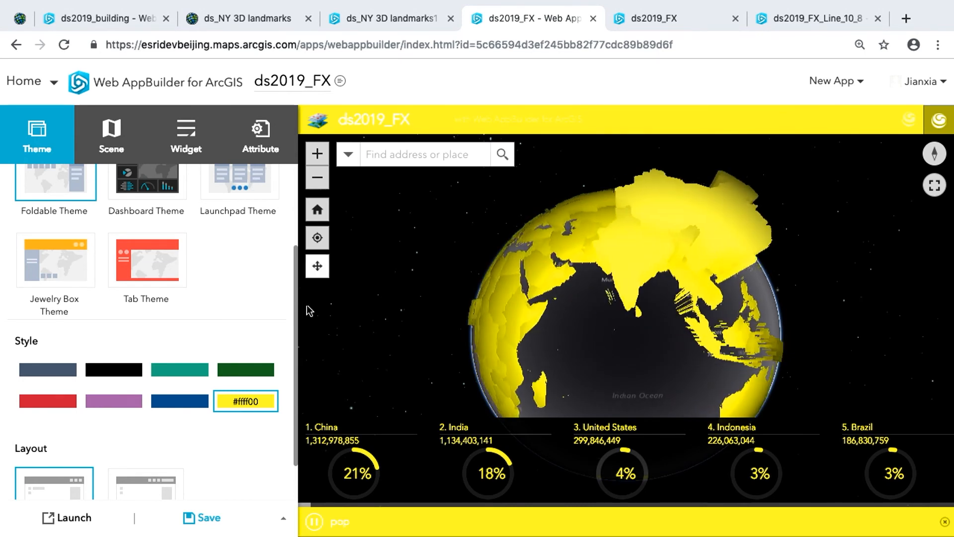
click(267, 408)
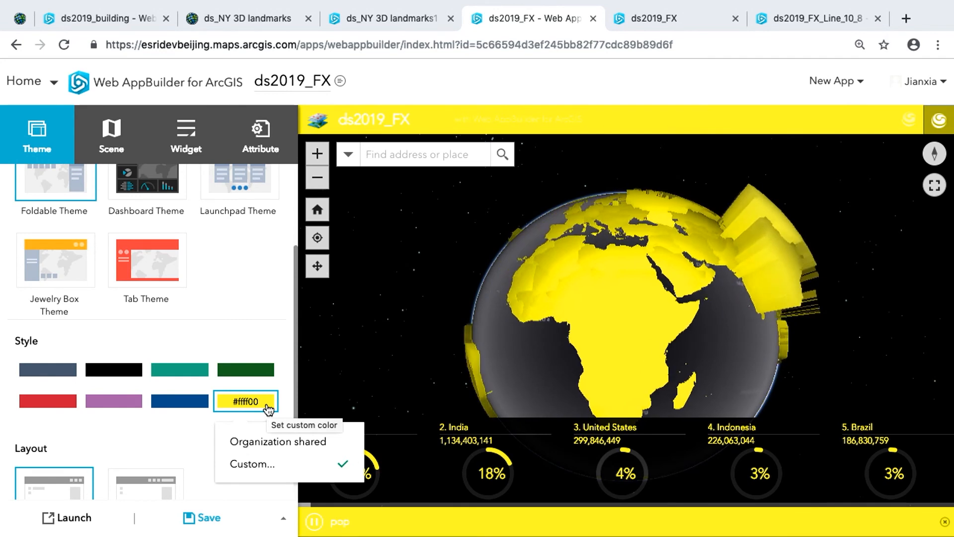
click(218, 517)
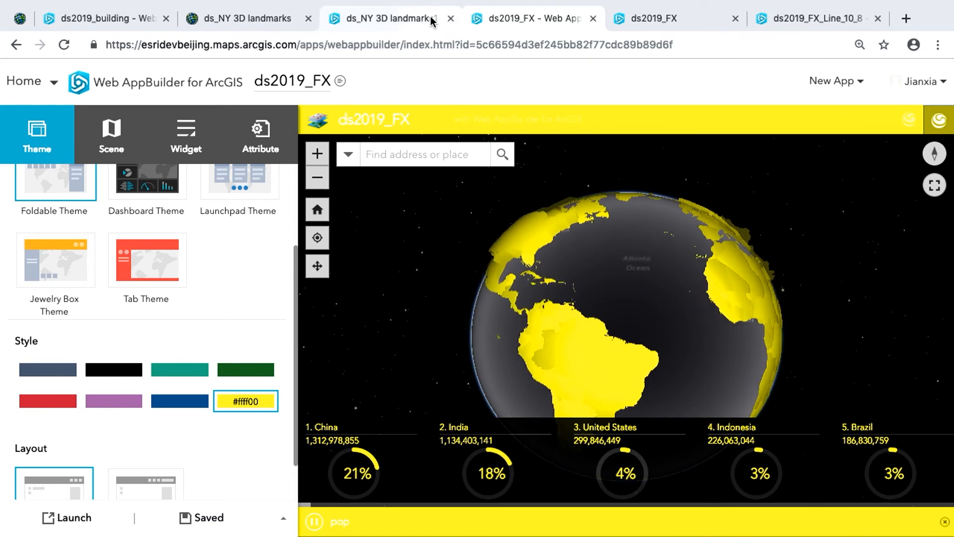
- Switch to the ds2019_FX_Line_10_8 app builder and add a 3DFx widget to the Dart Controller
click(778, 20)
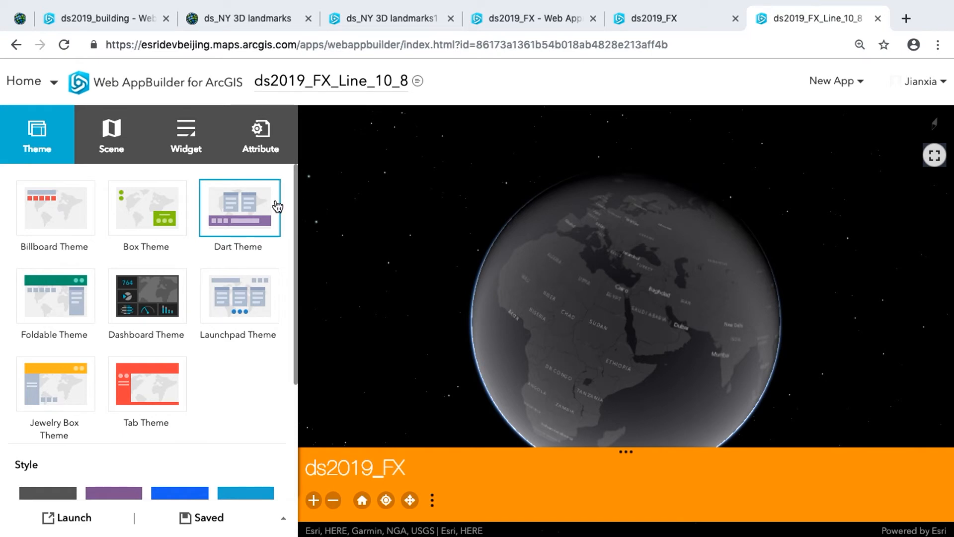
click(130, 141)
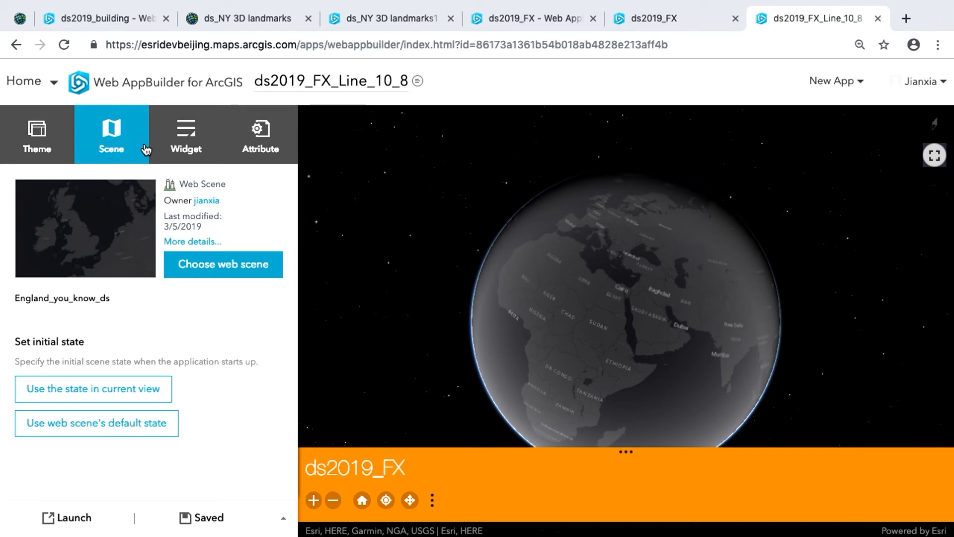
click(181, 144)
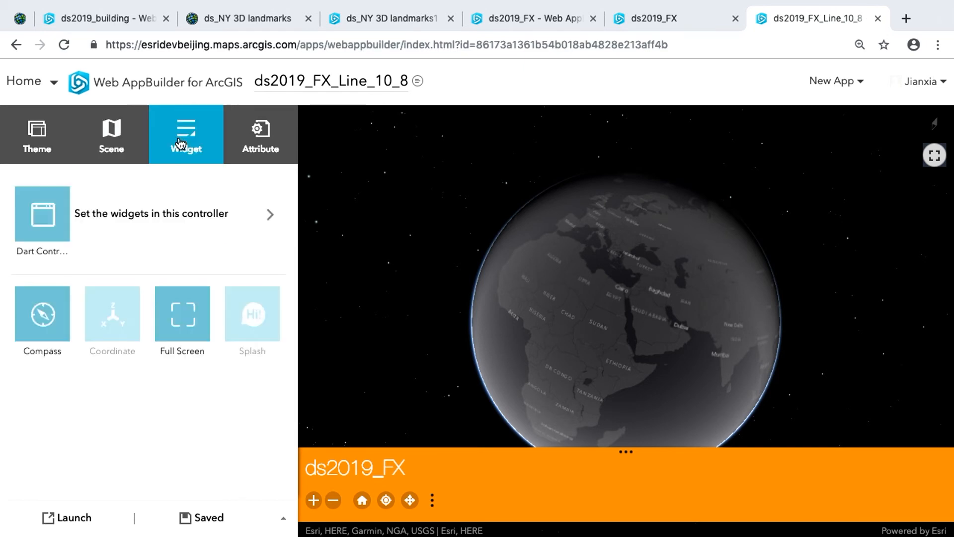
click(204, 214)
click(47, 262)
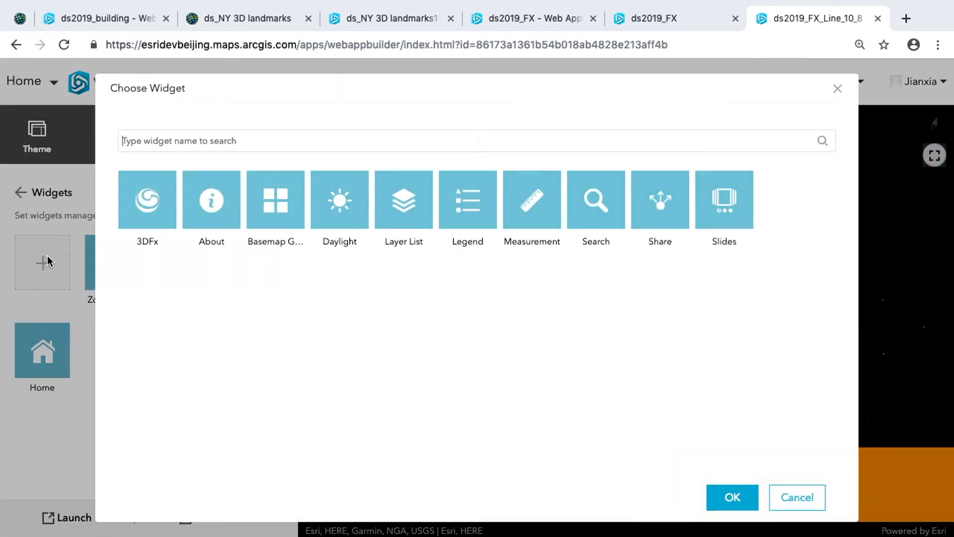
click(149, 216)
click(740, 497)
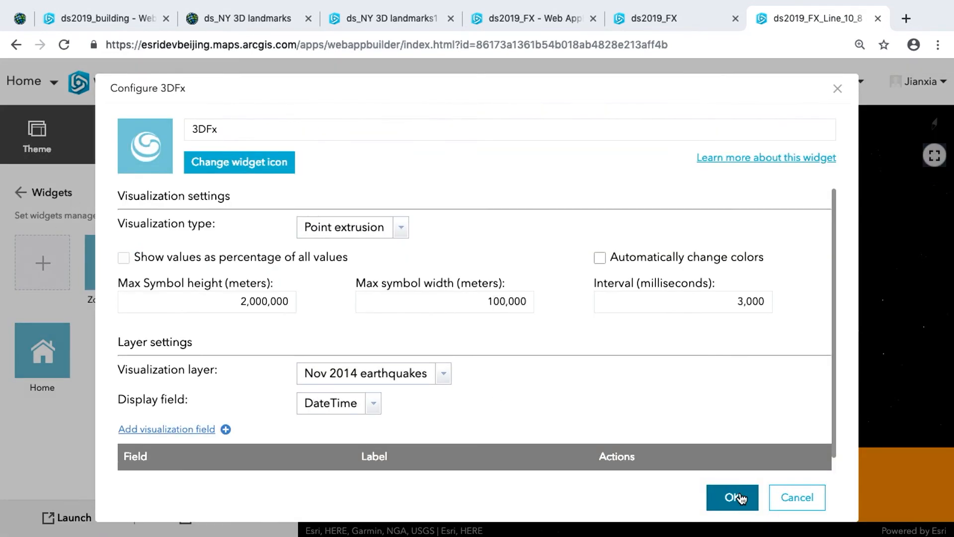
- Set the 3DFx visualization type to Jet trail and turn off showing values as percentage of all values
click(402, 227)
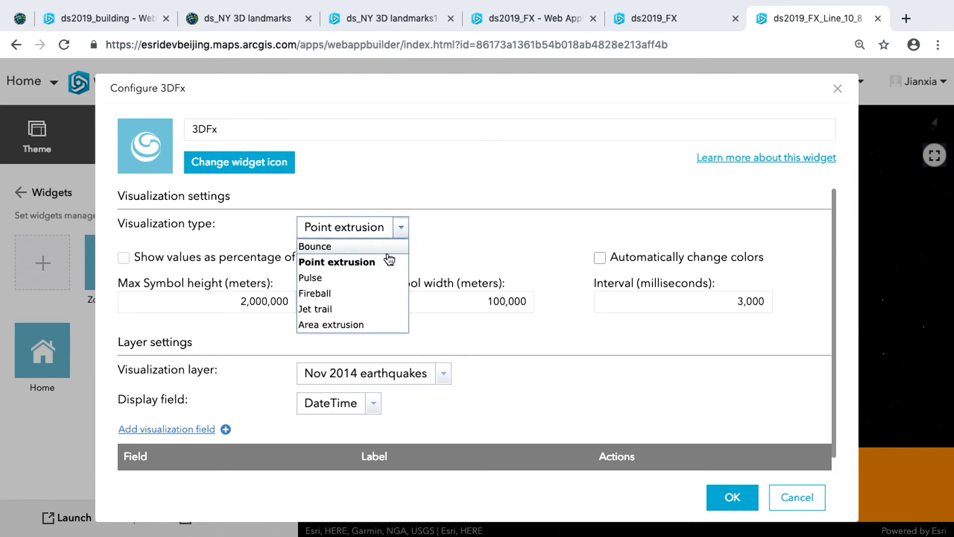
click(388, 309)
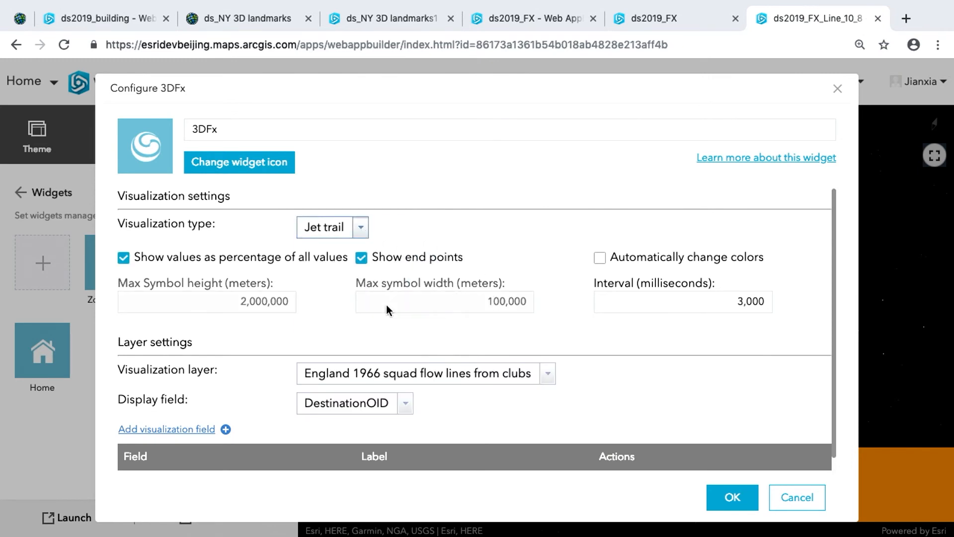
click(124, 257)
- Set the visualization layer to "queen visit - queen visit f wa" and its display field to queen_v_10
click(547, 373)
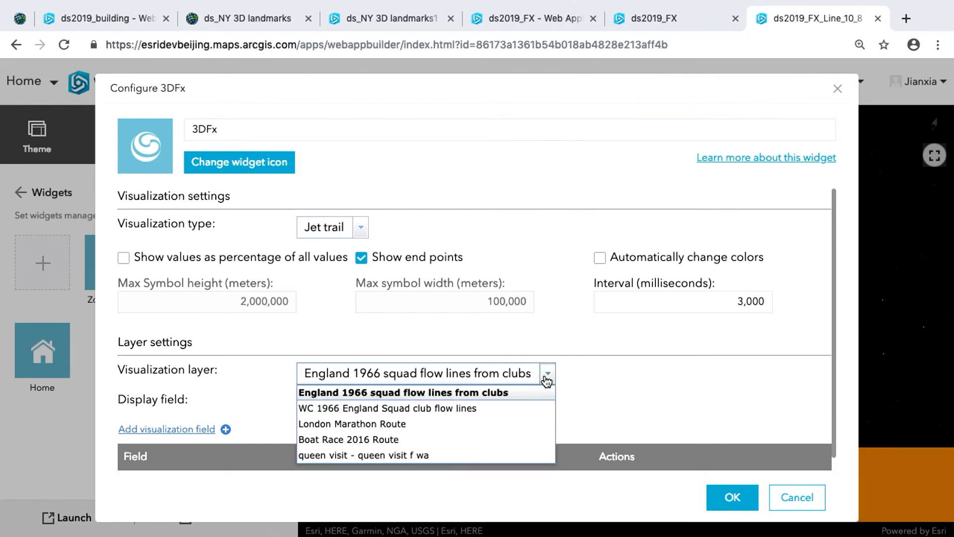
click(471, 456)
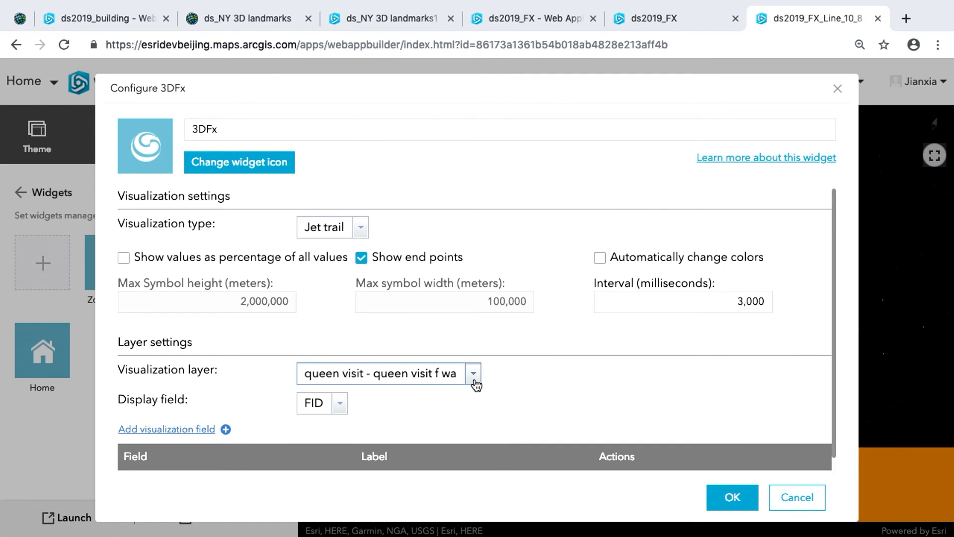
click(341, 406)
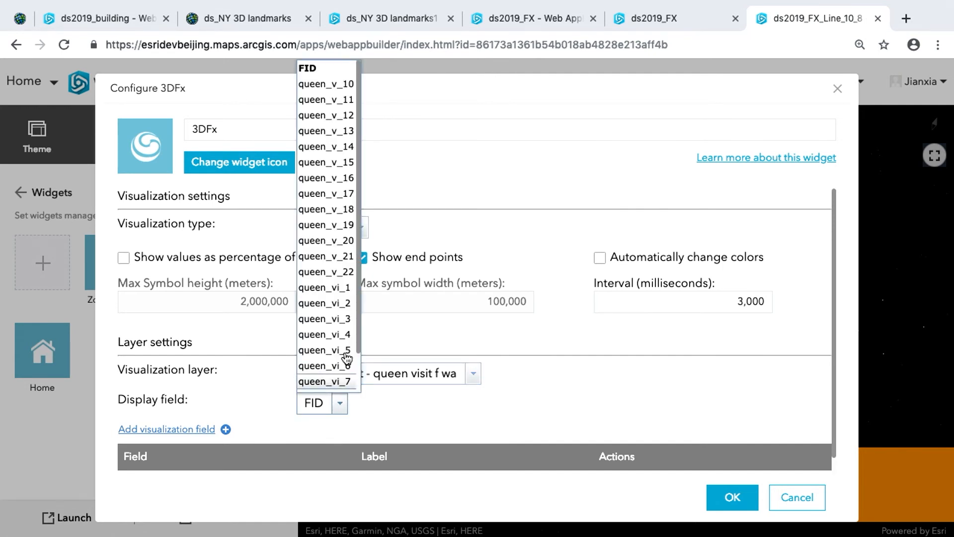
click(351, 86)
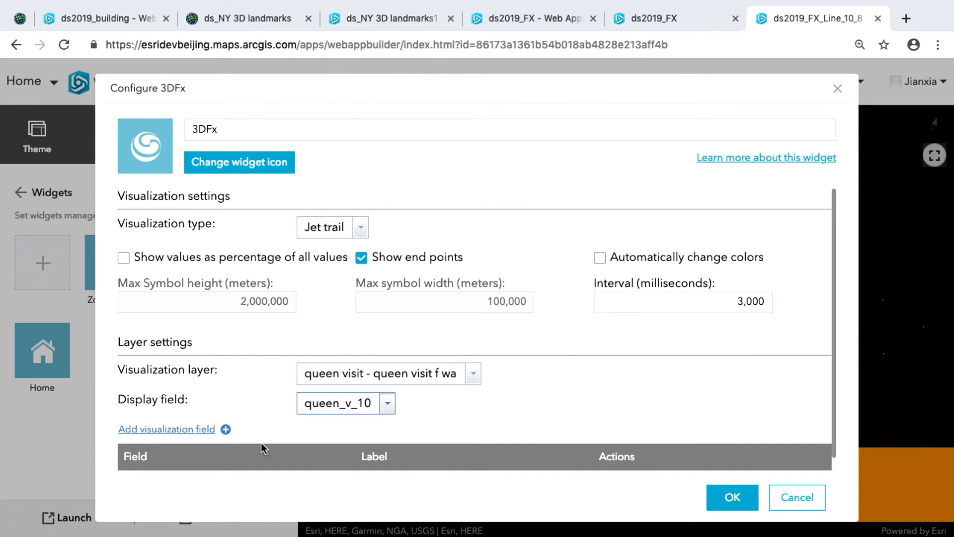
- Add a visualization field using queen_vi_8 with the label "country"
click(202, 433)
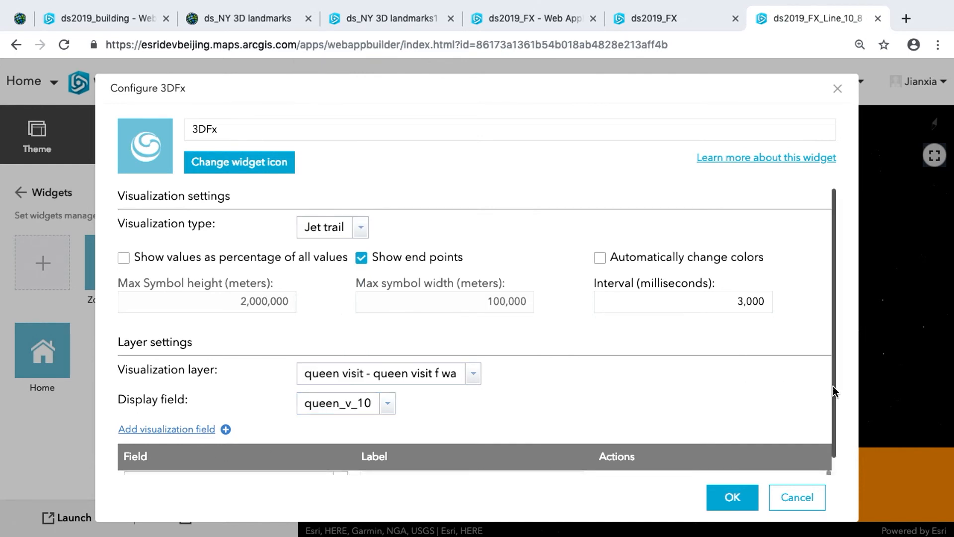
scroll(834, 386, down, 1)
click(341, 462)
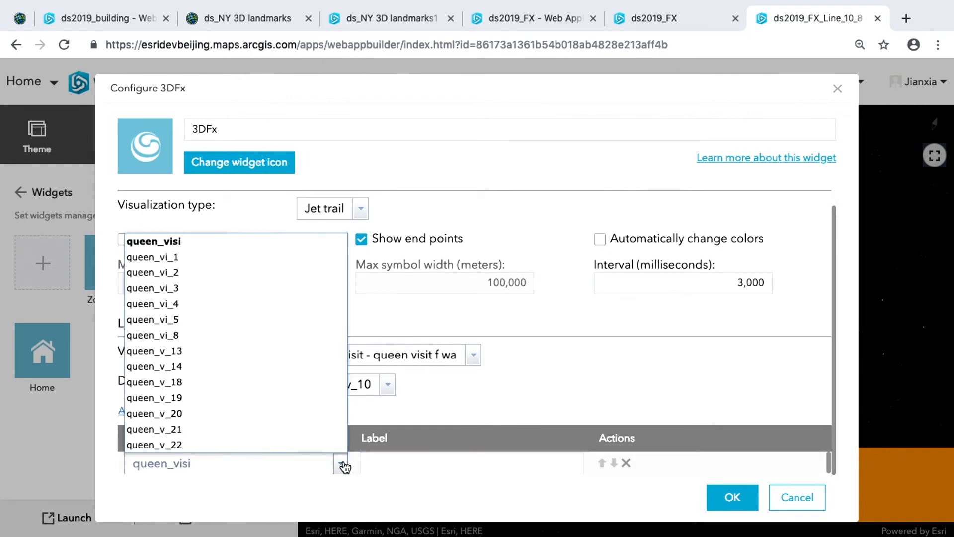
click(230, 344)
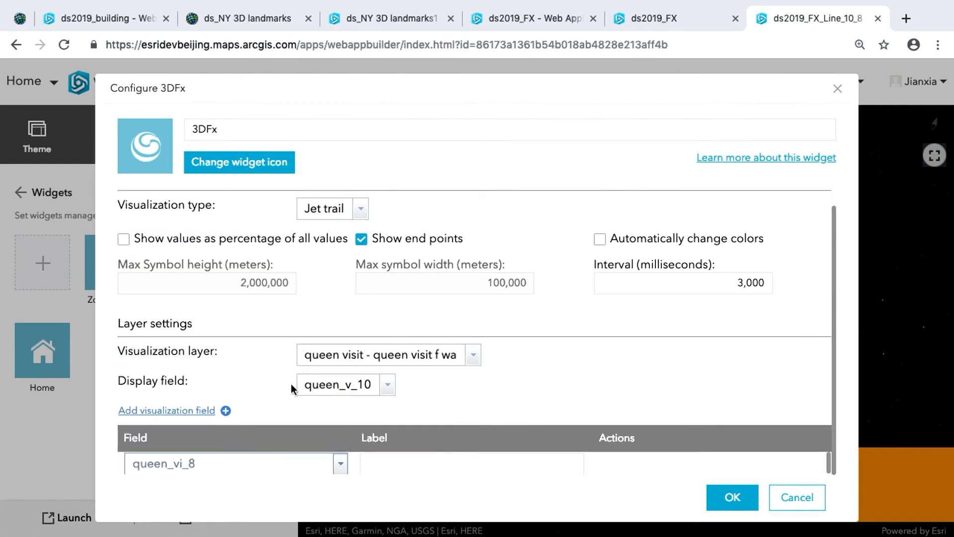
click(407, 466)
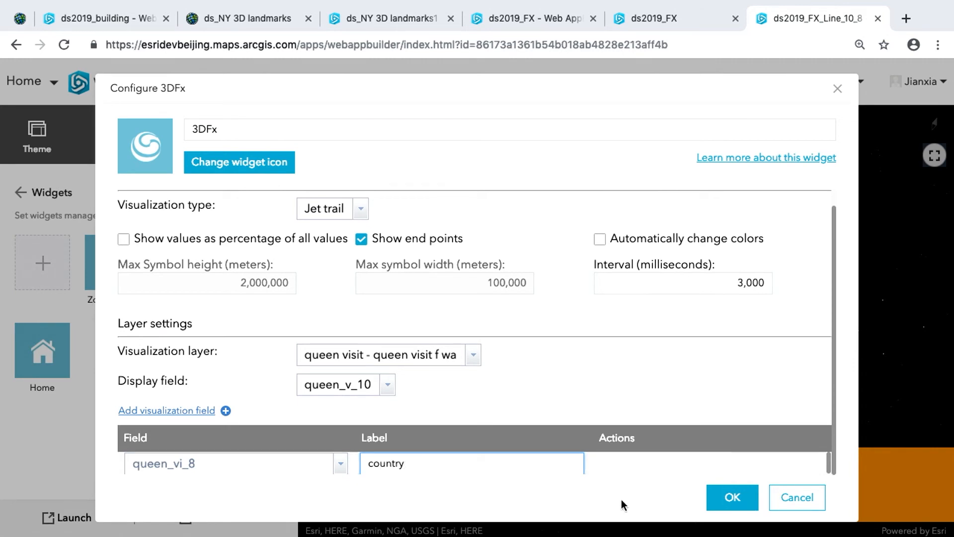
- Apply the 3DFx configuration and play the jet trail animation in the app preview
click(724, 507)
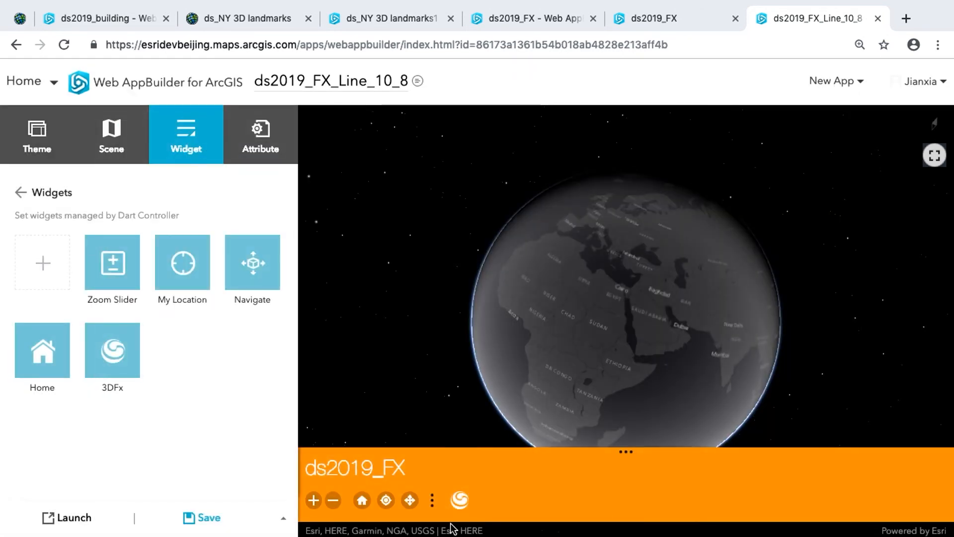
click(460, 501)
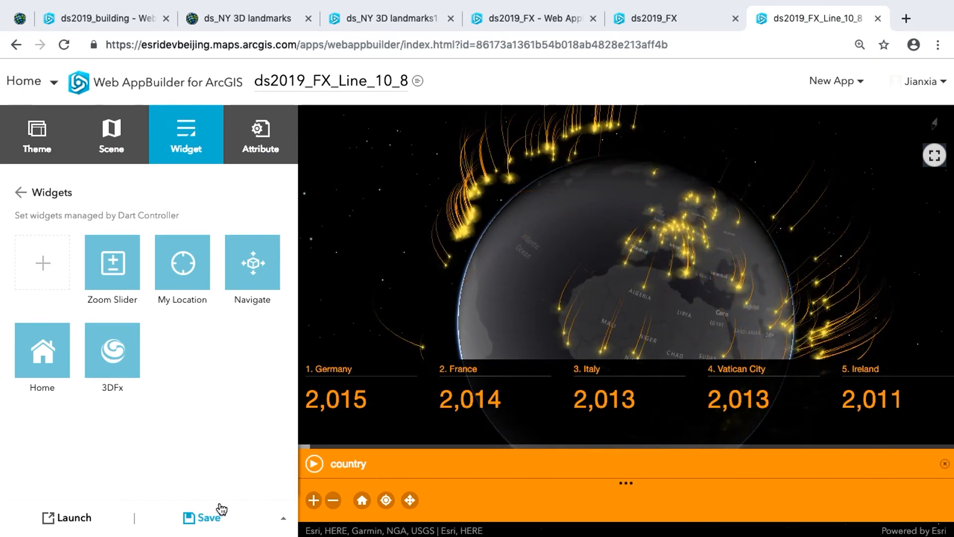
click(314, 464)
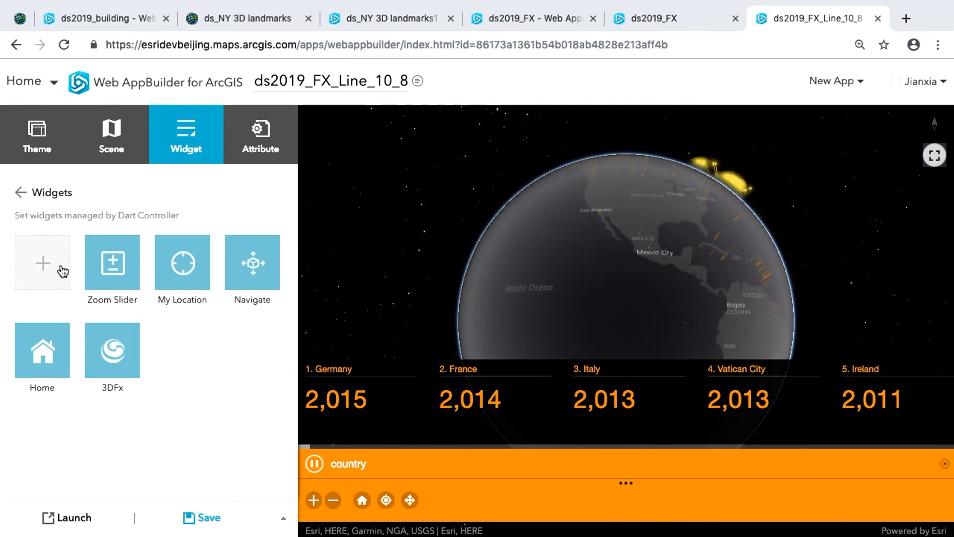
- Change the 3DFx widget's visualization type to Fireball and save the app
click(132, 371)
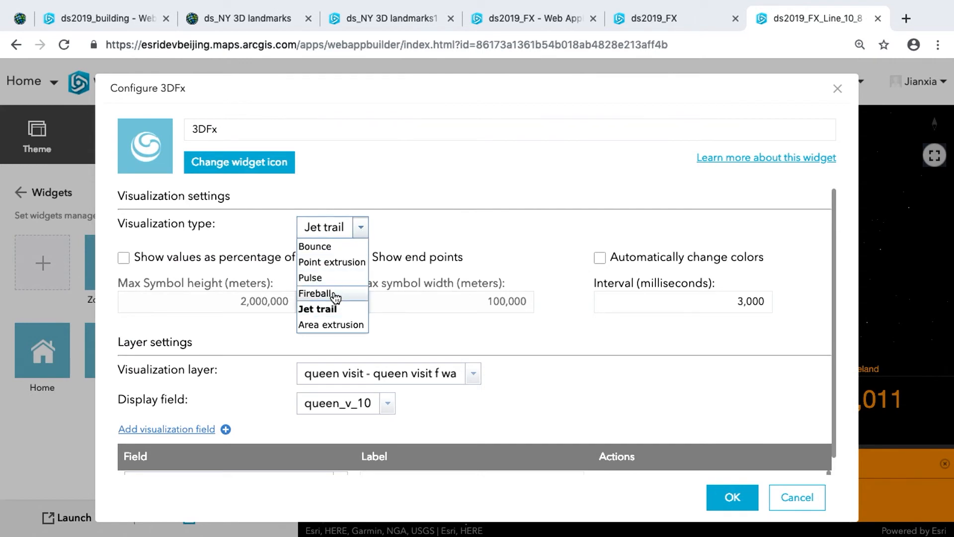
click(746, 502)
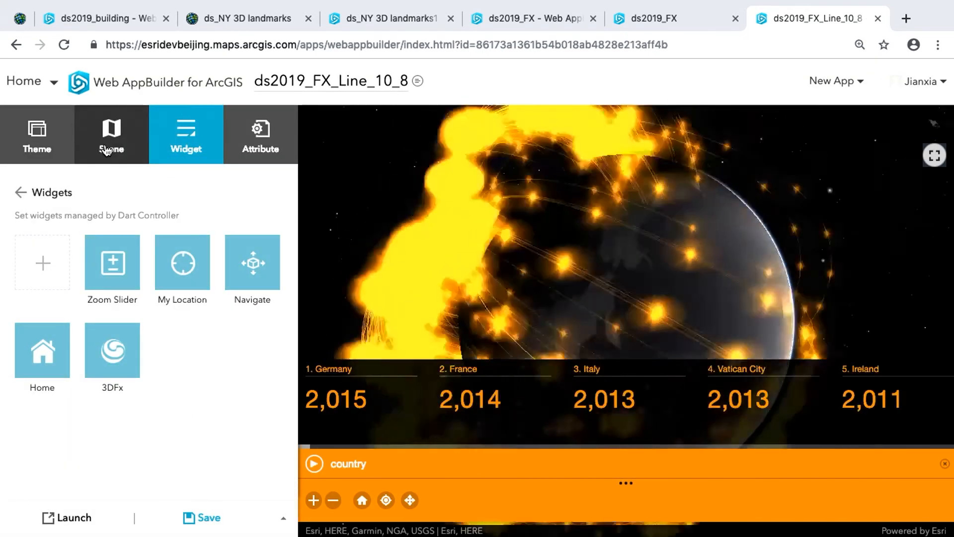
click(63, 143)
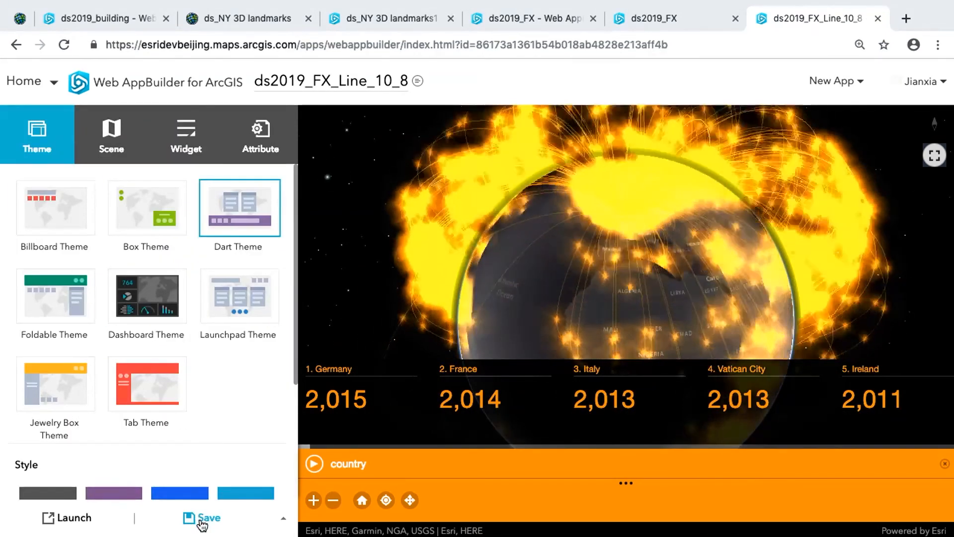
click(189, 517)
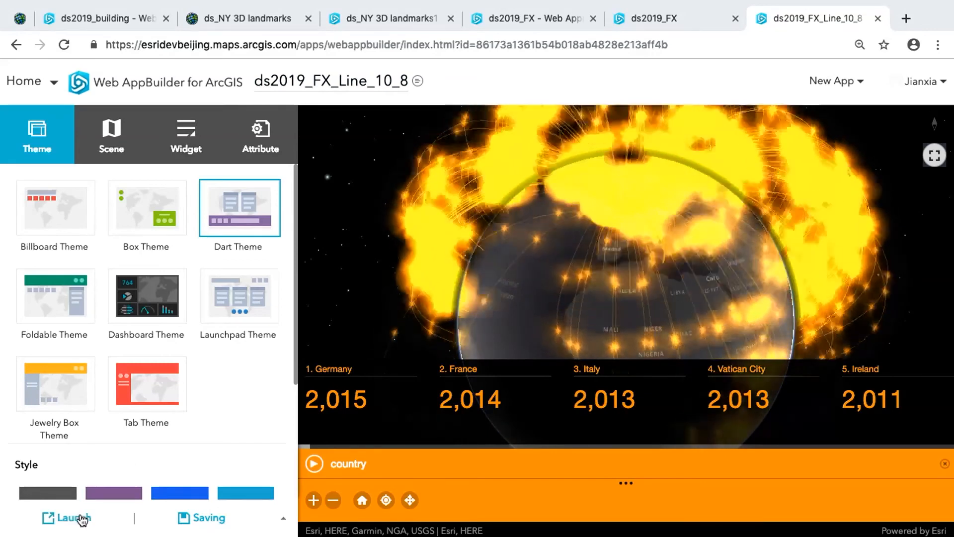
- Launch the saved app and play the 3DFx fireball animation on the globe
click(70, 518)
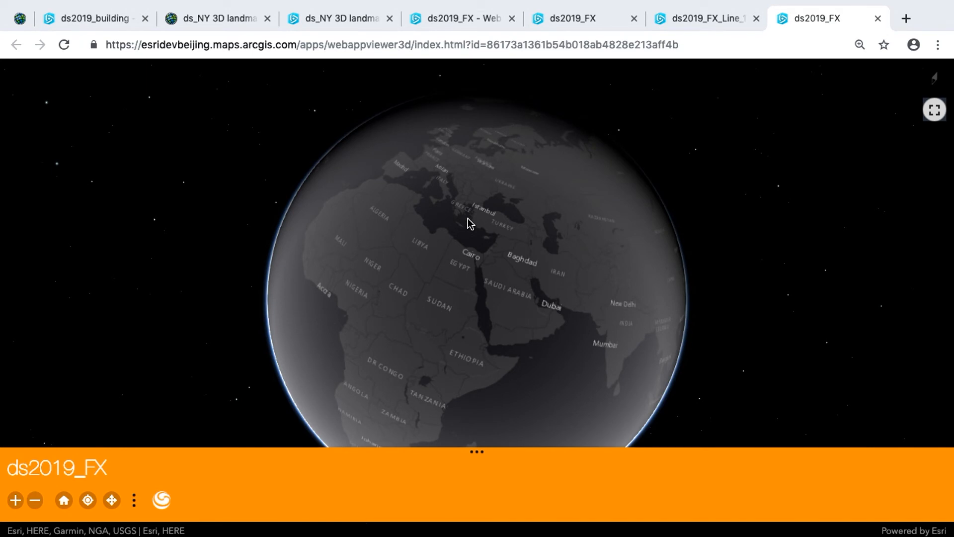
click(162, 500)
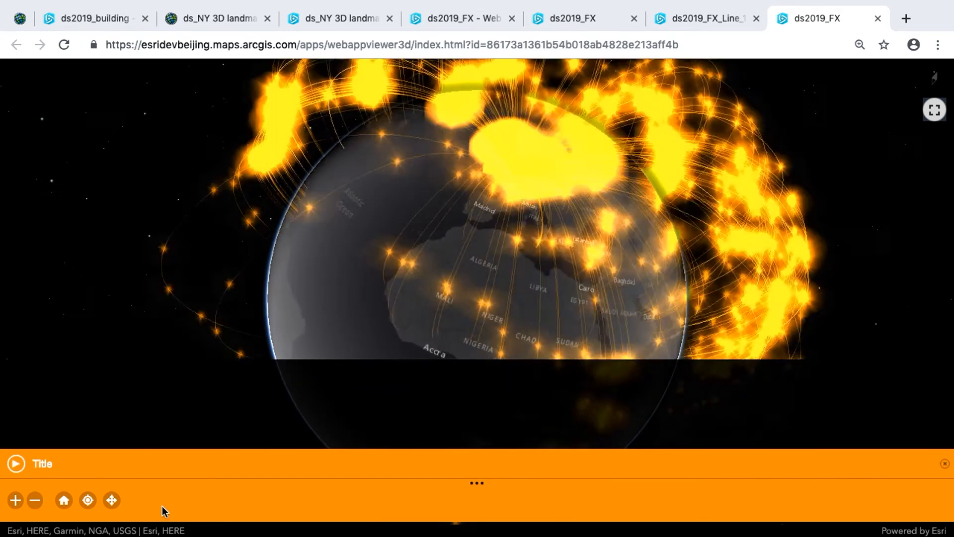
click(16, 463)
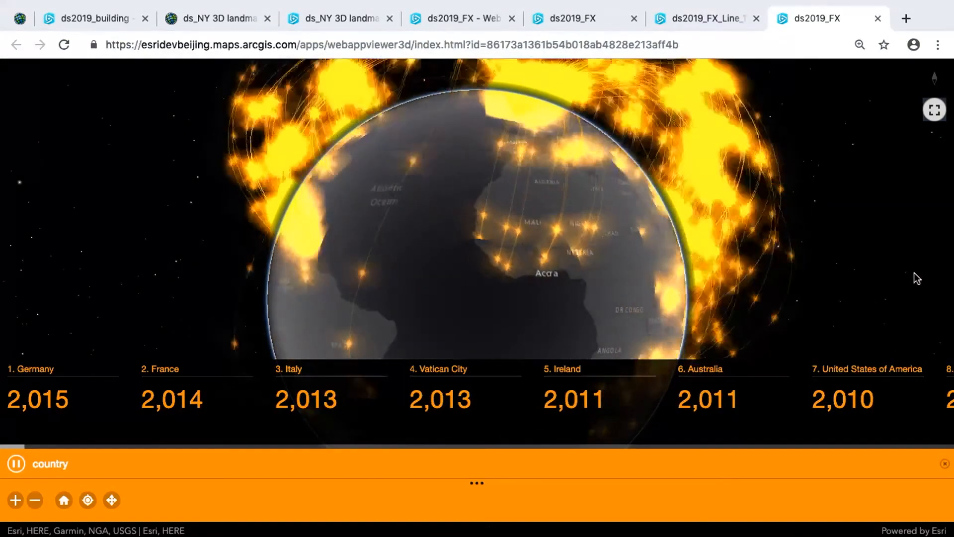